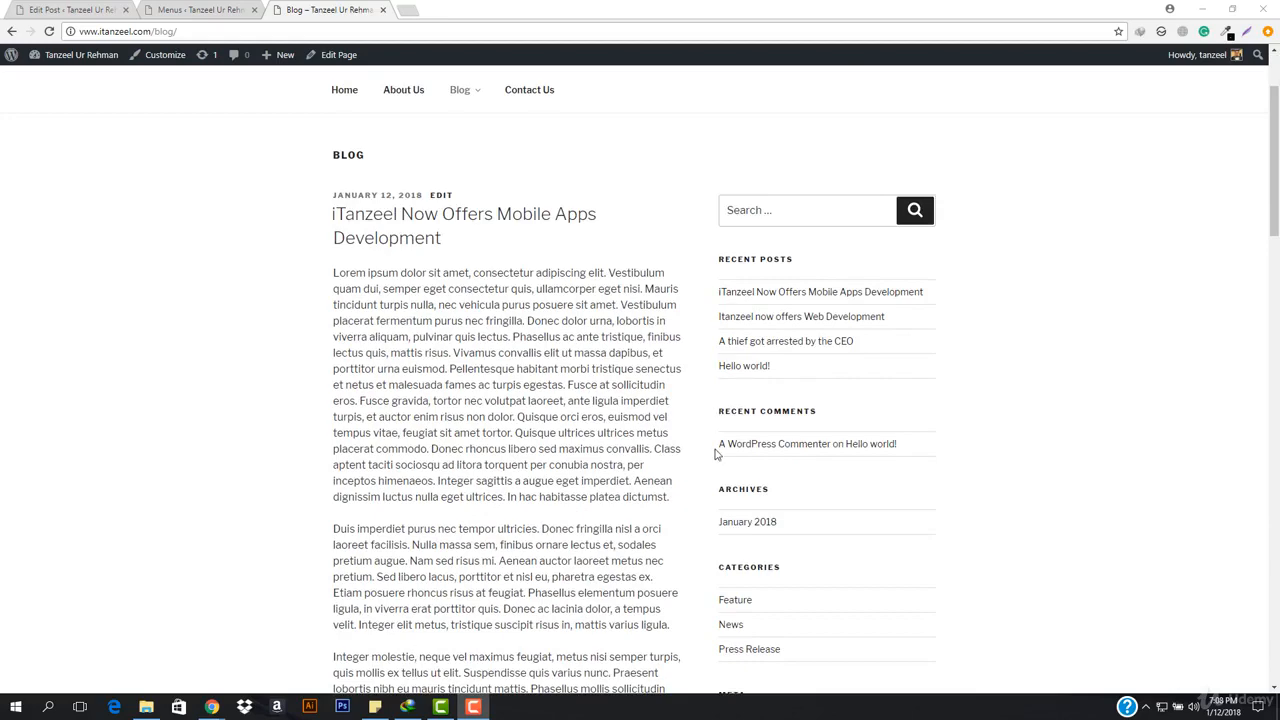
Examine the Blog page's sidebar from the search box down to the Categories and Meta sections
scroll(716, 453, "down", 3)
scroll(809, 151, "up", 4)
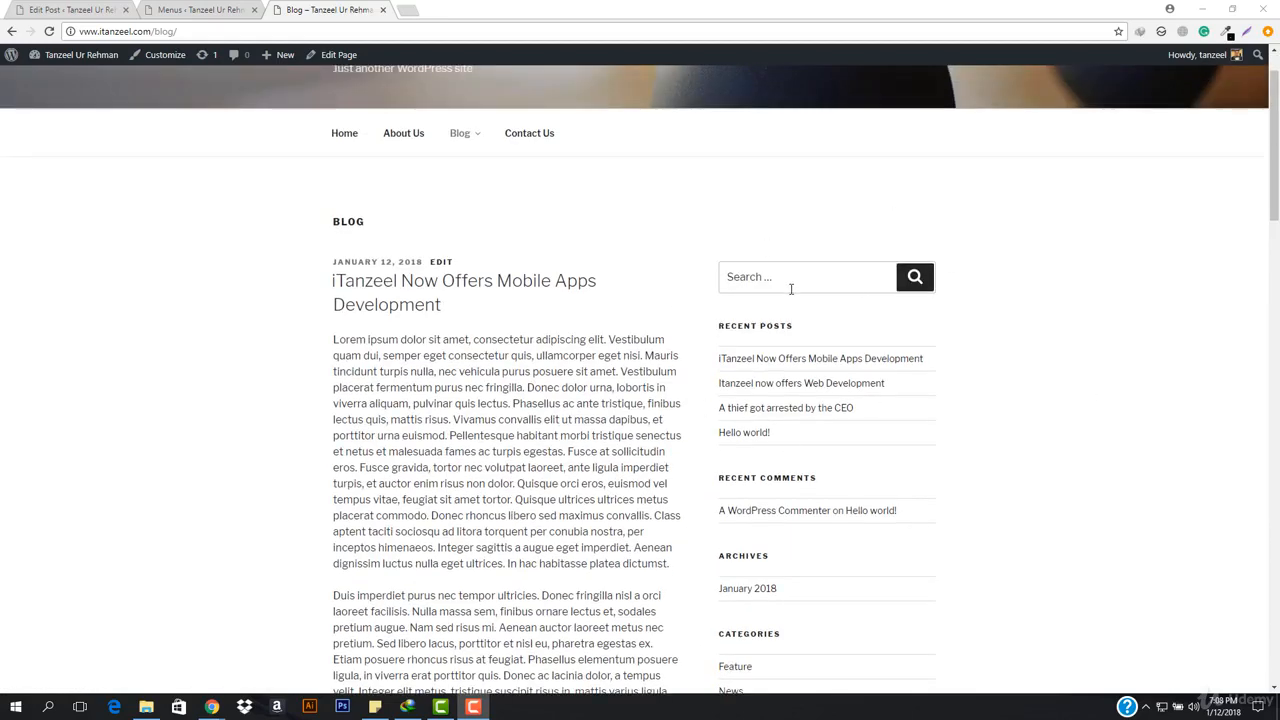
scroll(790, 290, "down", 1)
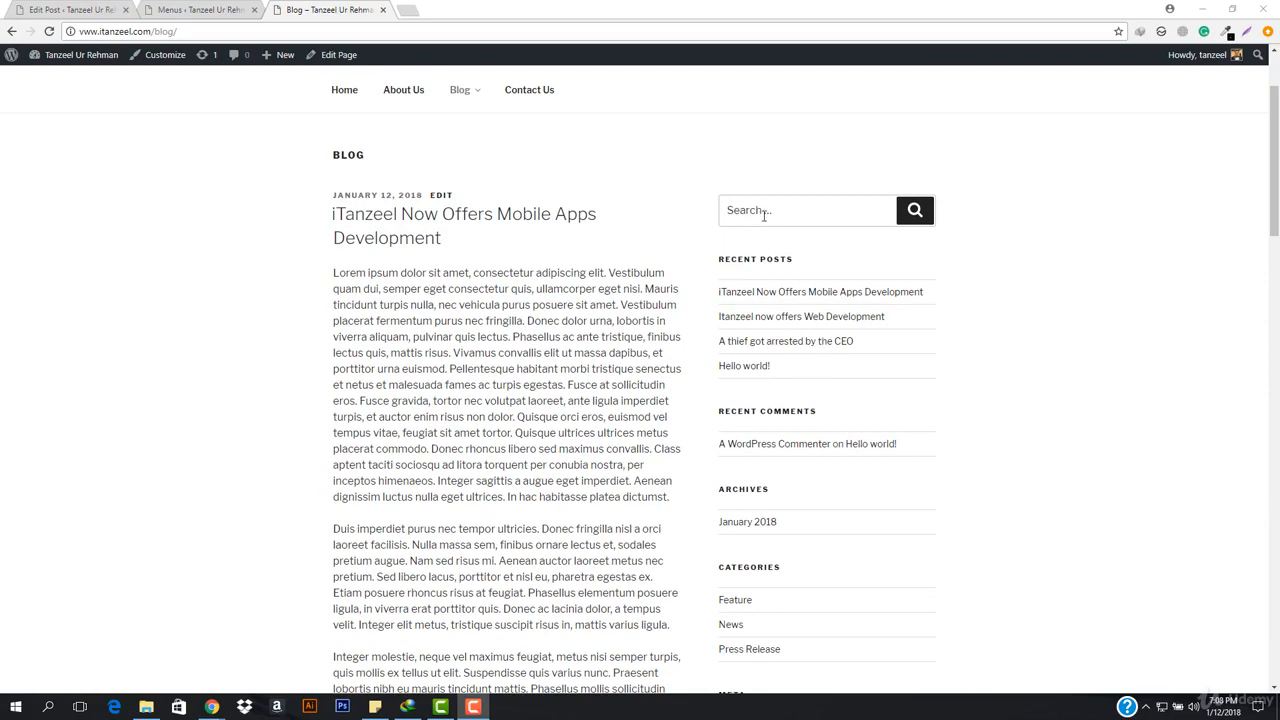
scroll(767, 428, "down", 3)
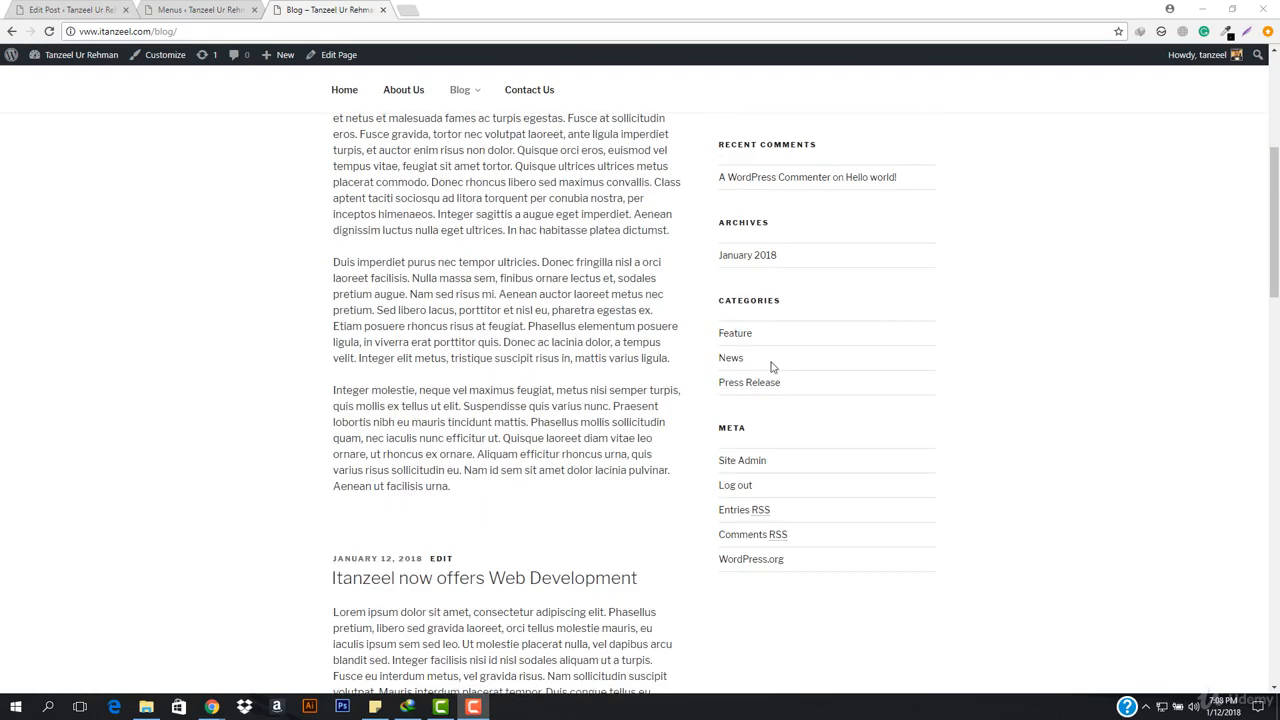
scroll(845, 317, "up", 3)
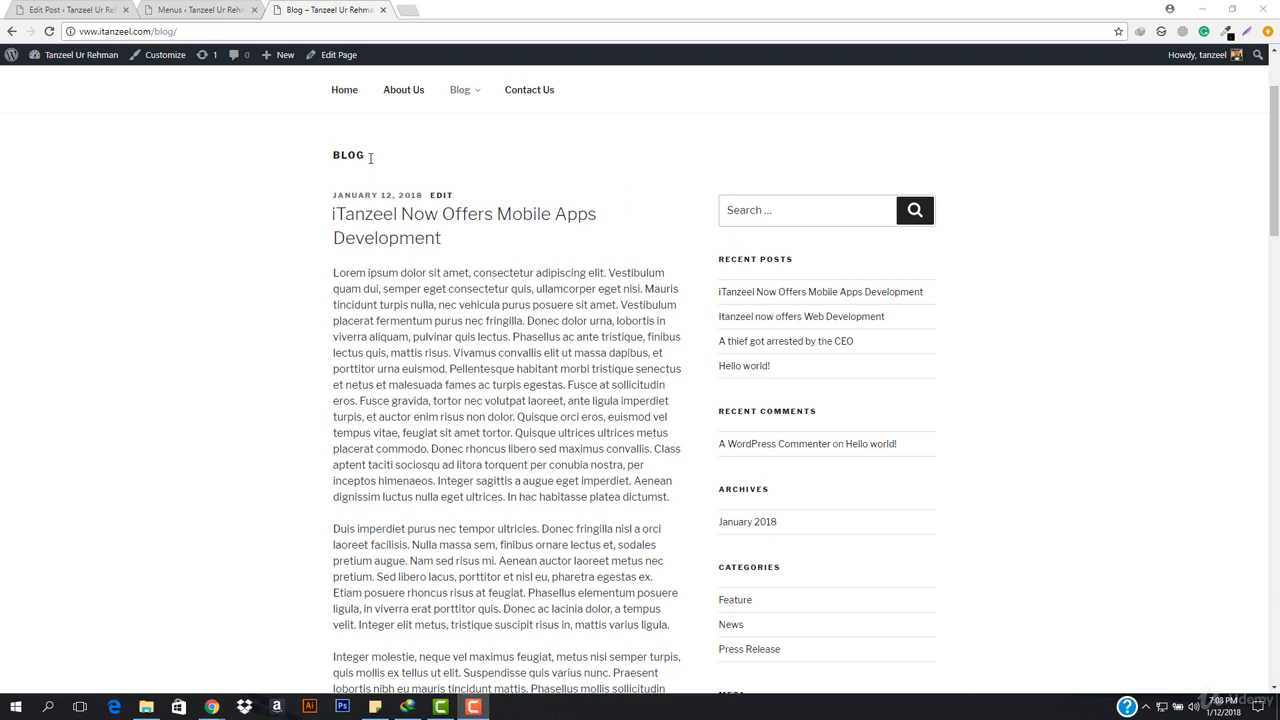
Open the About Us page and check its layout for a sidebar
left_click(408, 91)
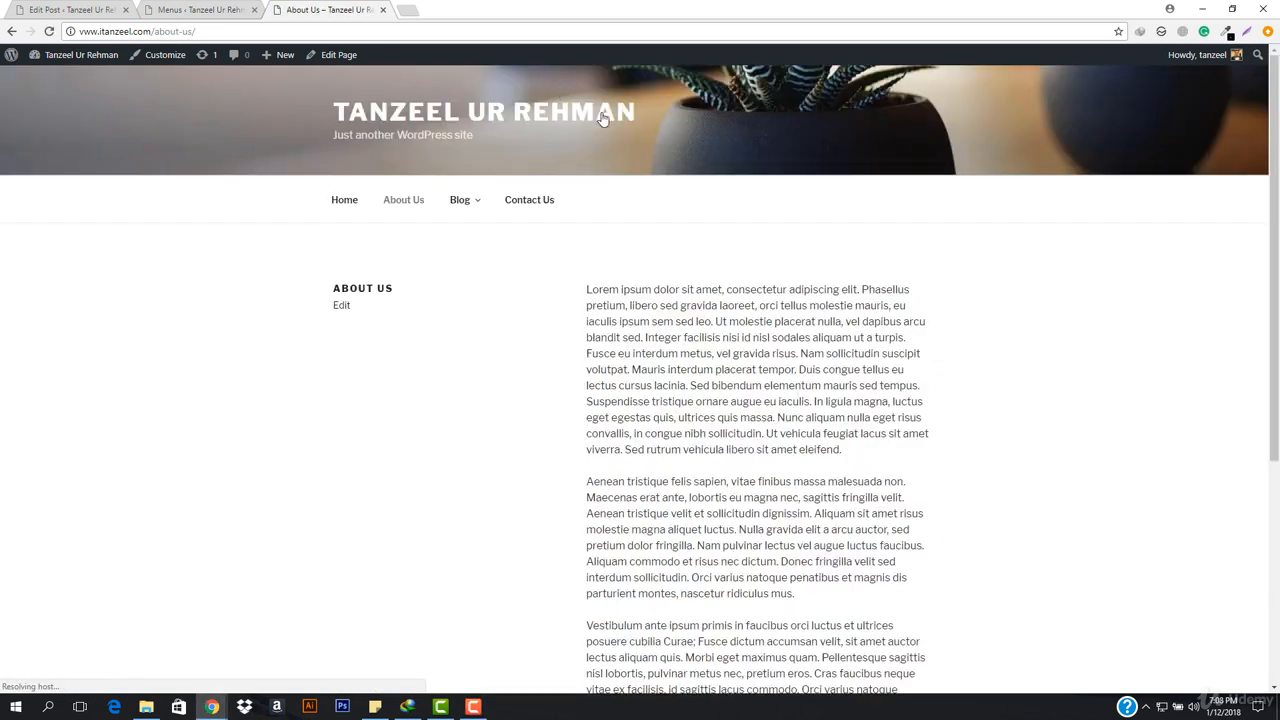
scroll(591, 284, "down", 5)
scroll(591, 284, "up", 5)
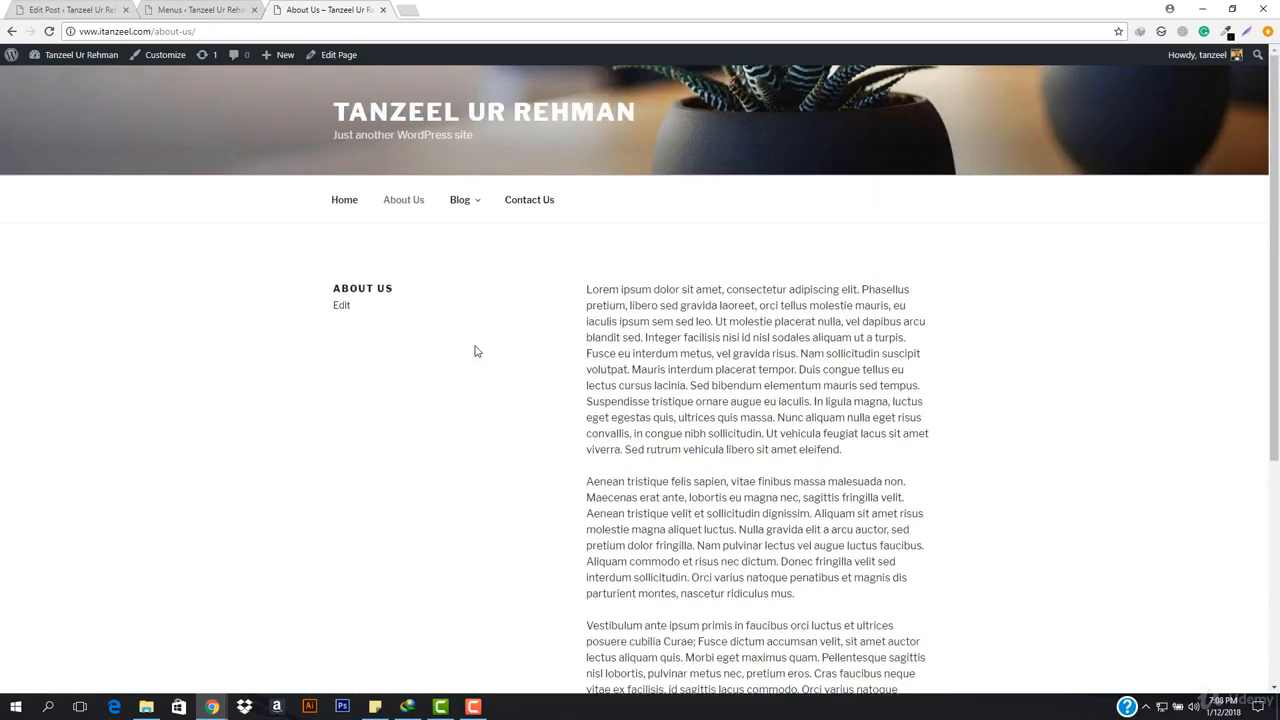
Return to the Blog page and review the posts and the sidebar beside them
left_click(458, 202)
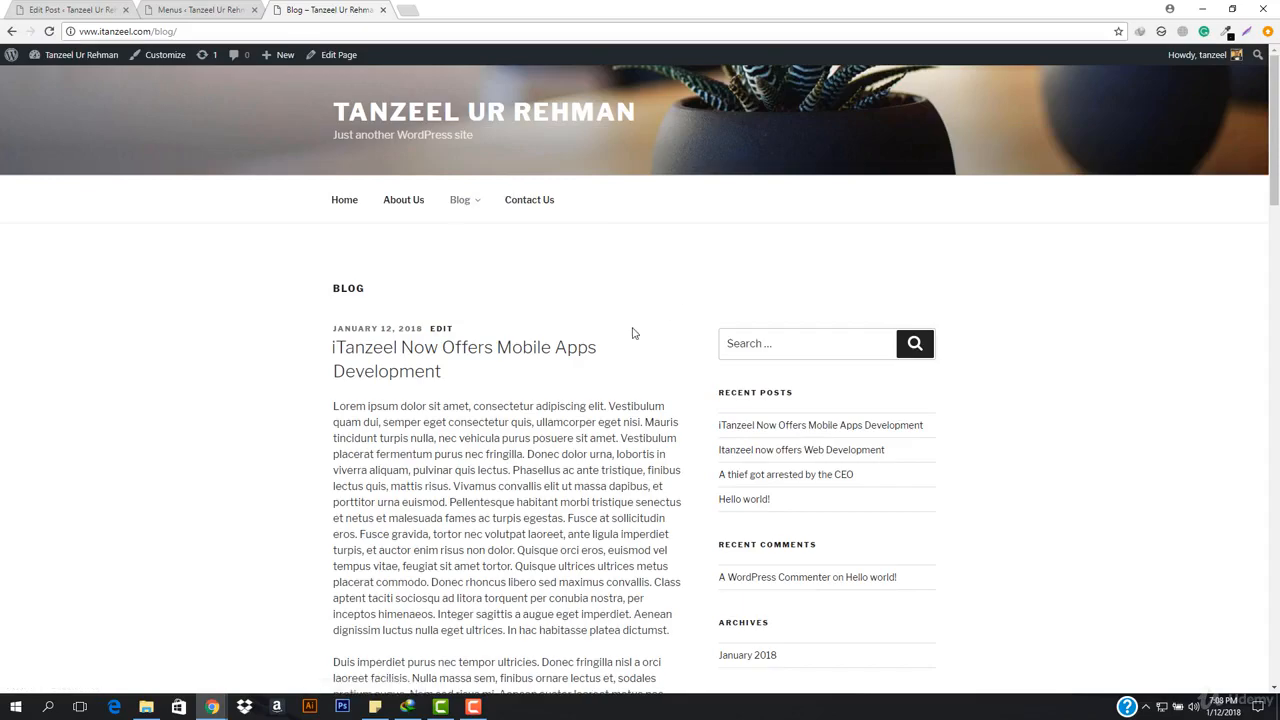
scroll(700, 338, "down", 3)
scroll(775, 343, "down", 2)
scroll(830, 230, "up", 3)
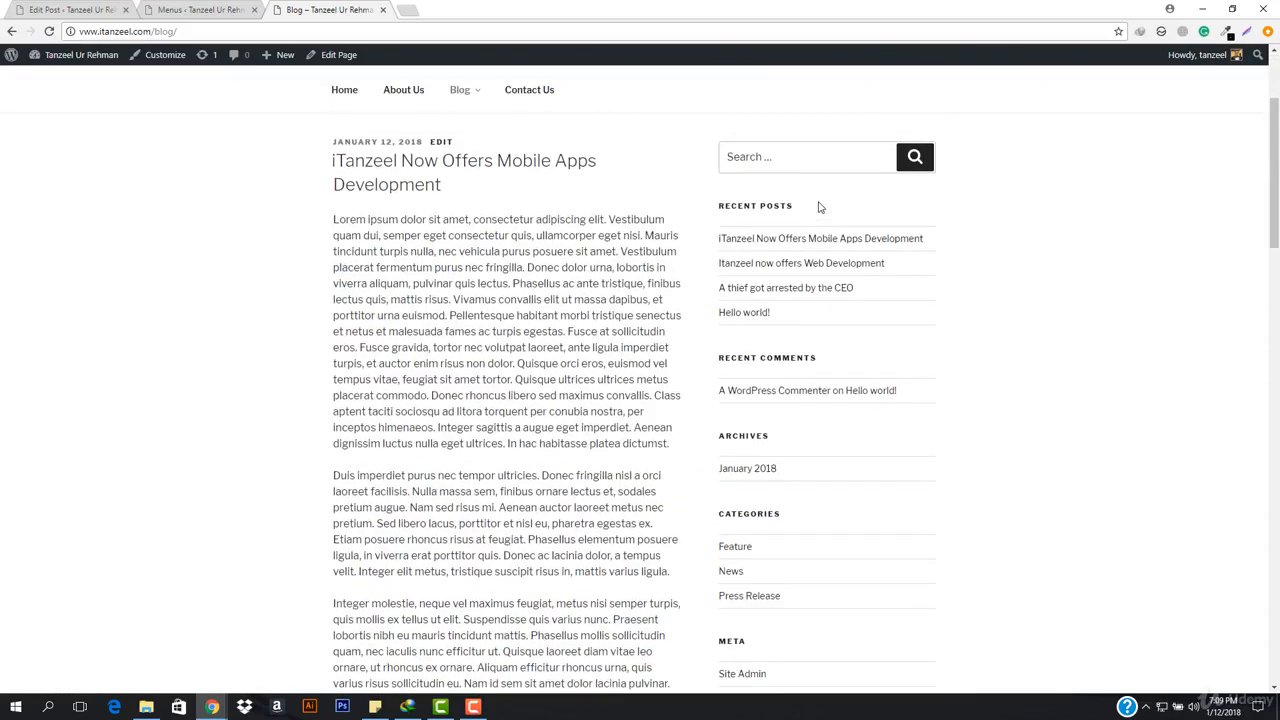
Open the Feature category from the sidebar and inspect the archive page's posts and sidebar
scroll(645, 285, "down", 3)
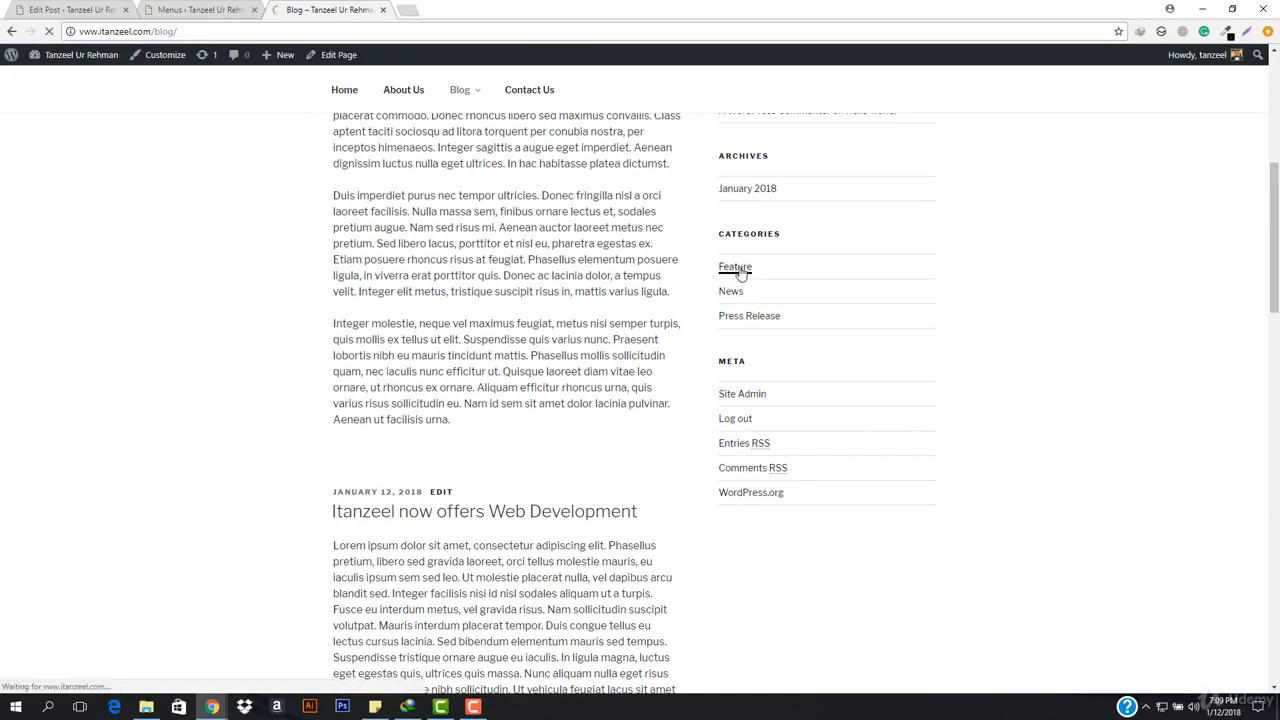
scroll(537, 457, "down", 3)
scroll(537, 457, "down", 1)
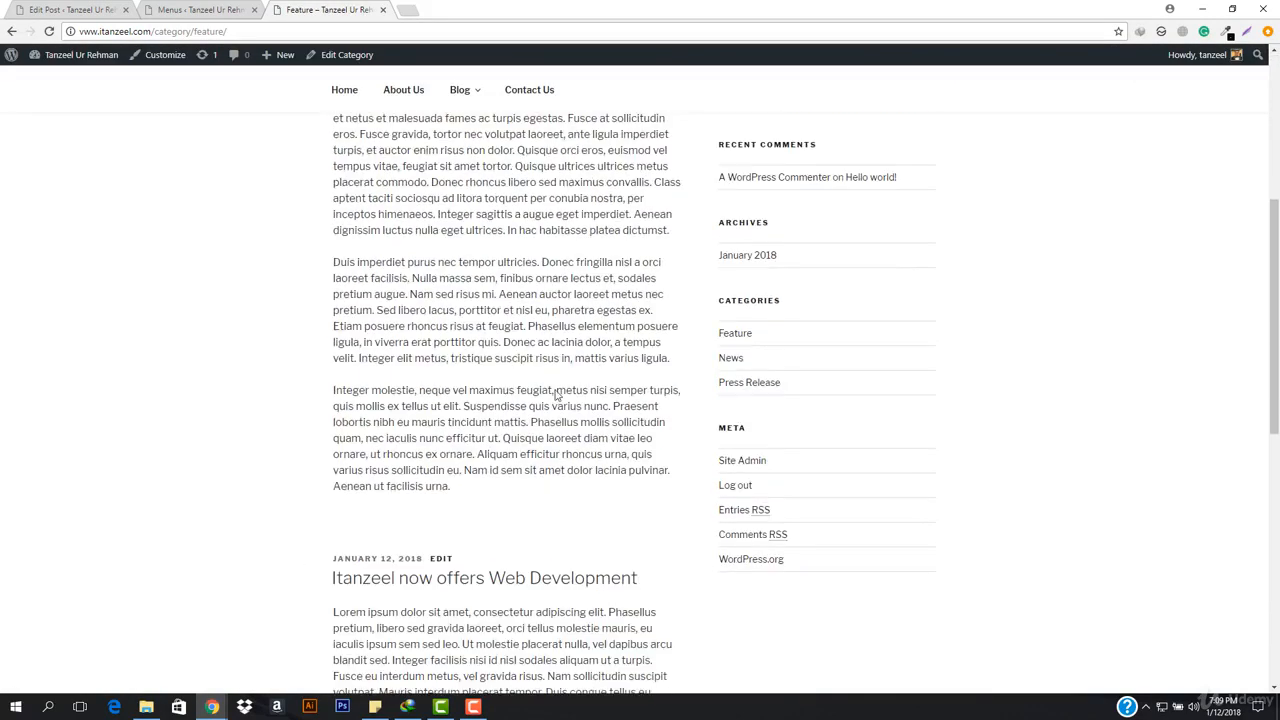
scroll(500, 430, "up", 5)
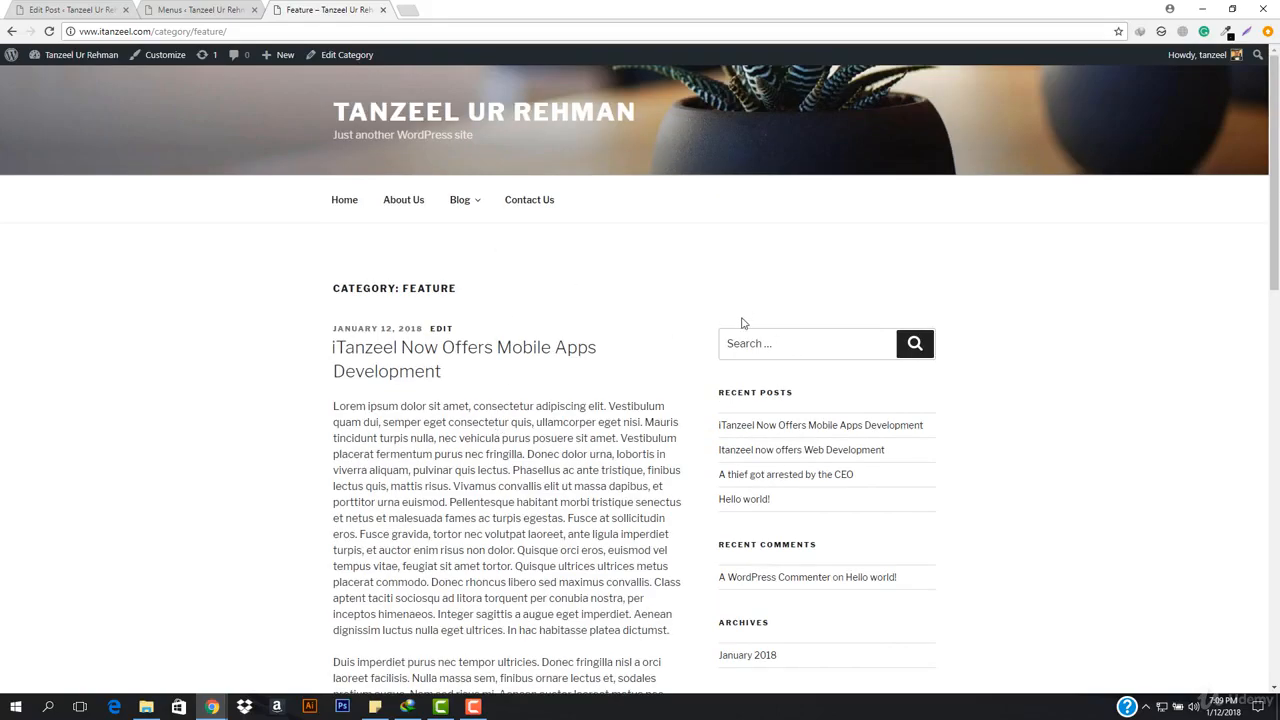
scroll(742, 322, "down", 5)
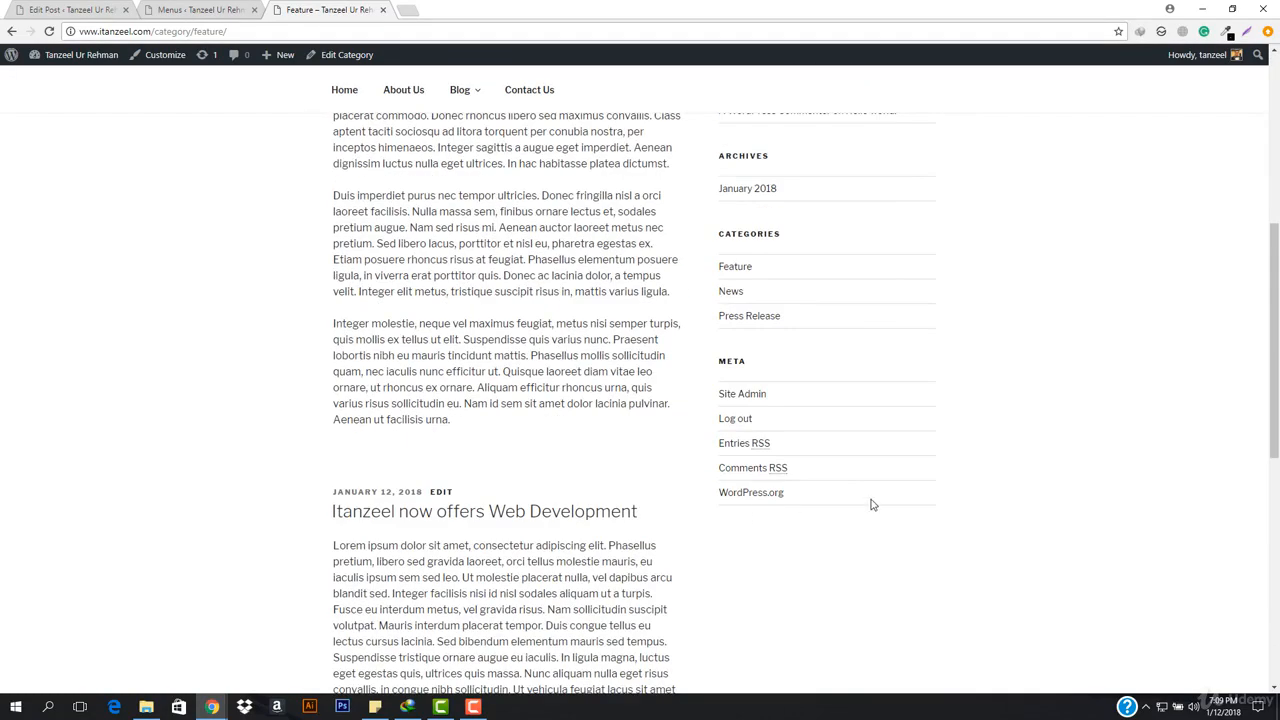
scroll(820, 364, "up", 5)
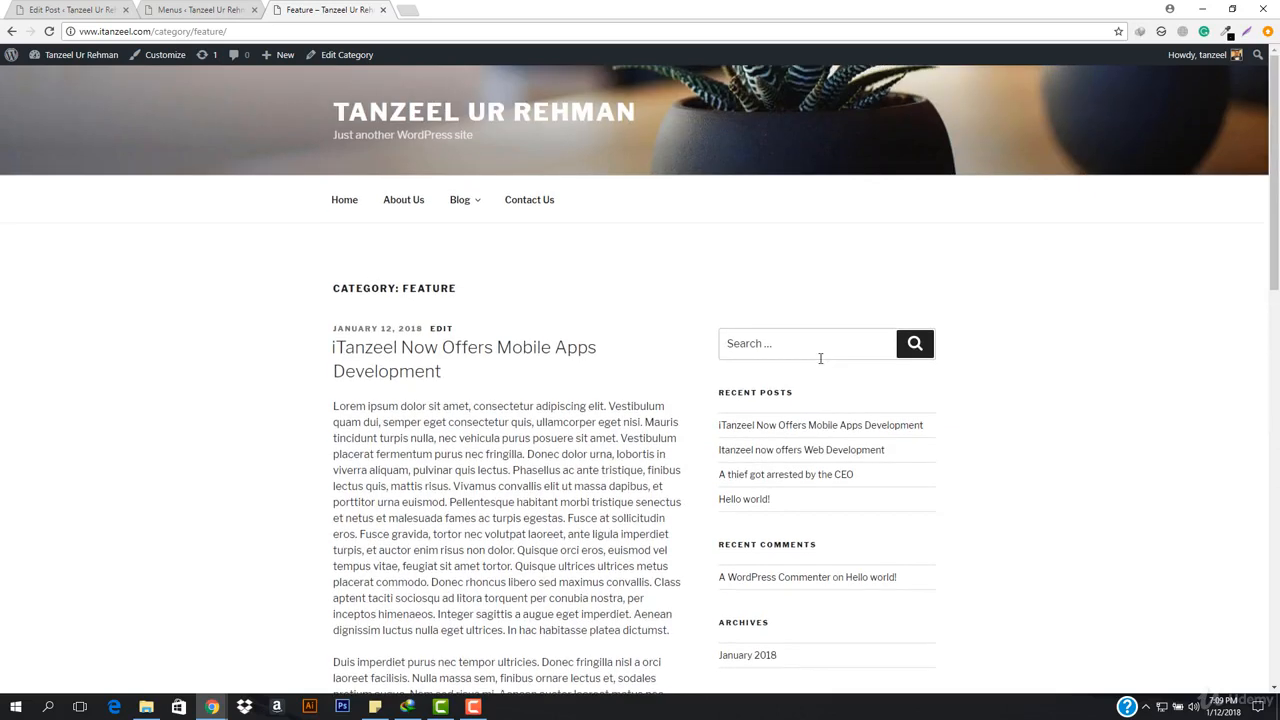
Go to the site's admin dashboard, close the Edit Post and Menus browser tabs, and open the Widgets management page
mouse_move(80, 56)
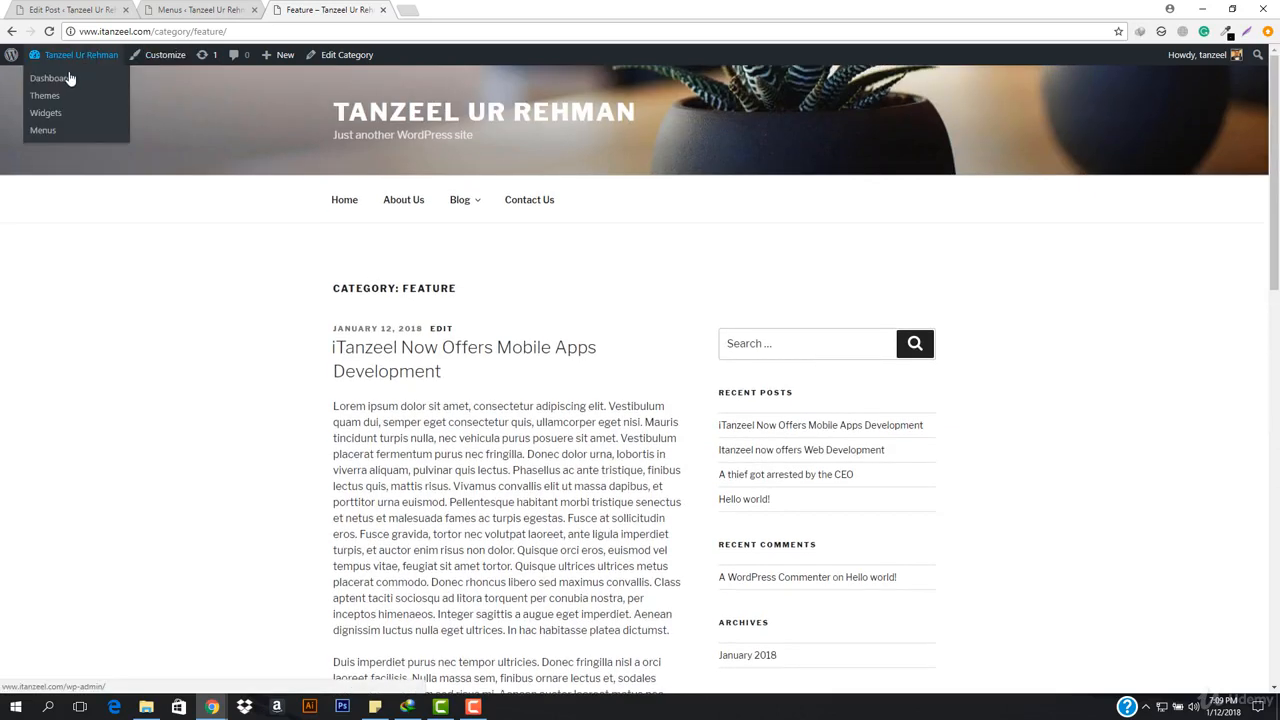
left_click(66, 80)
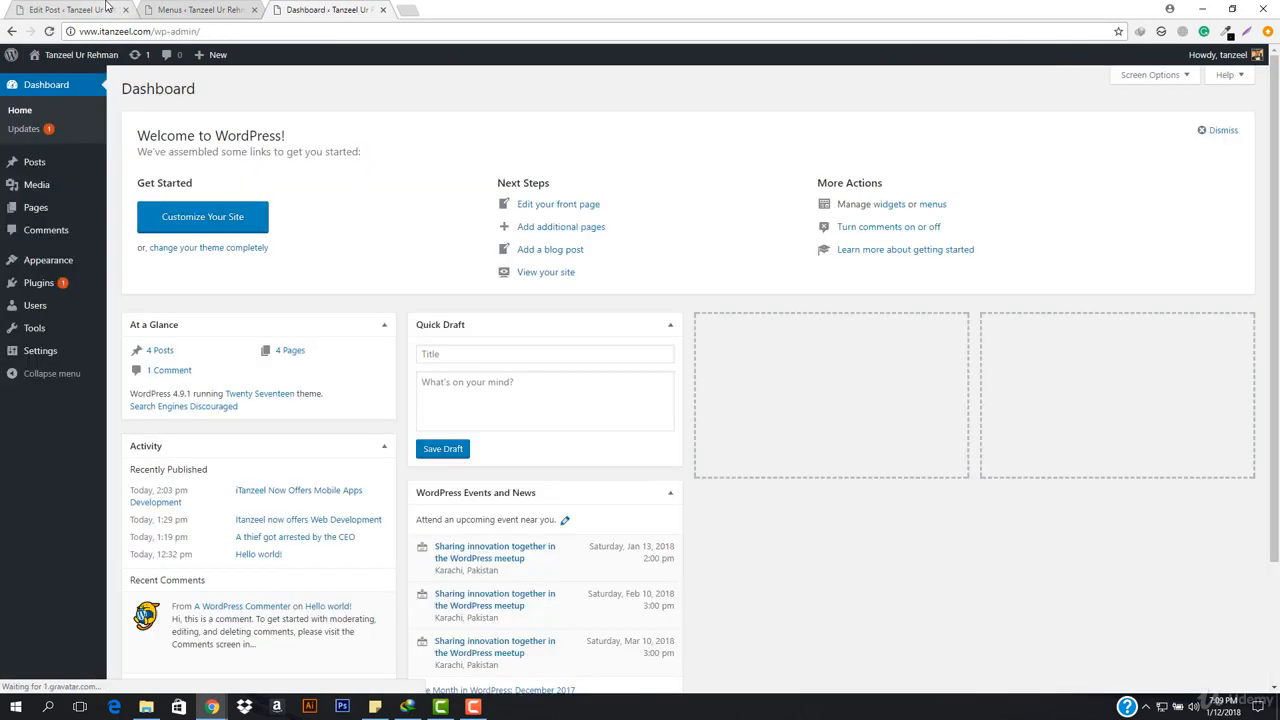
middle_click(107, 6)
middle_click(107, 6)
mouse_move(45, 263)
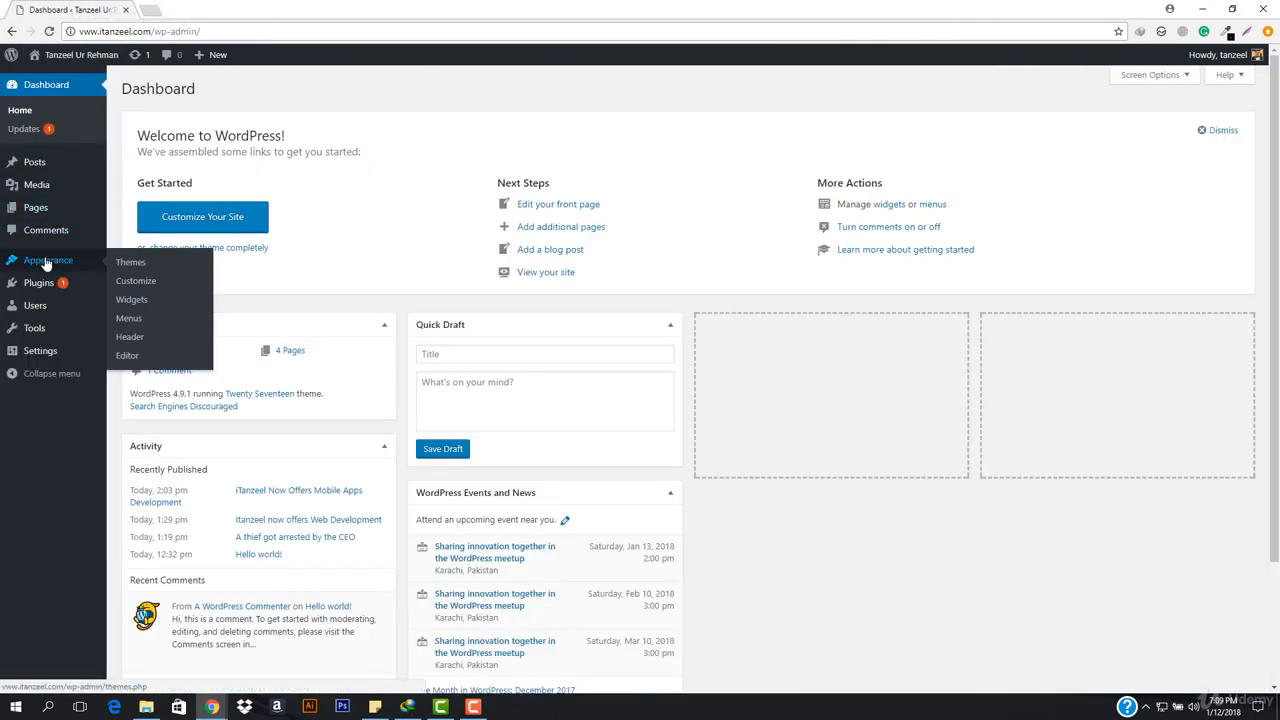
left_click(148, 298)
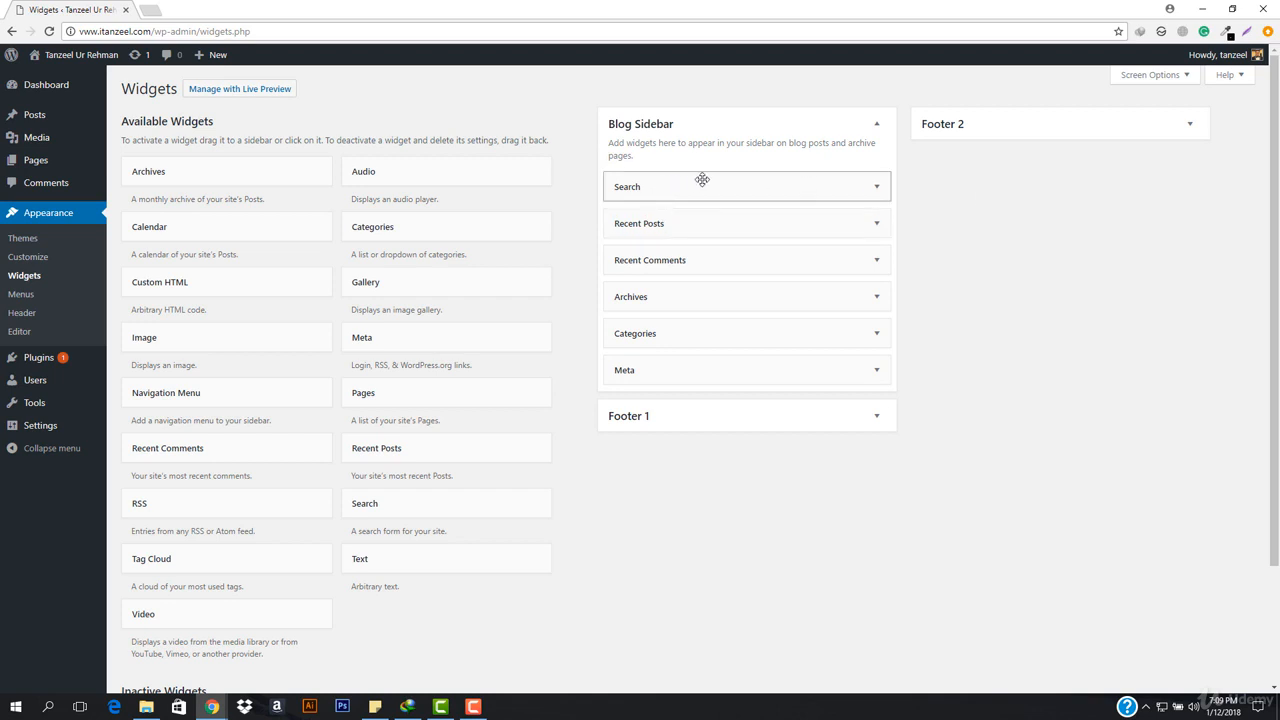
Open the live site in a new browser tab and bring up the Blog page's sidebar
right_click(62, 78)
left_click(100, 81)
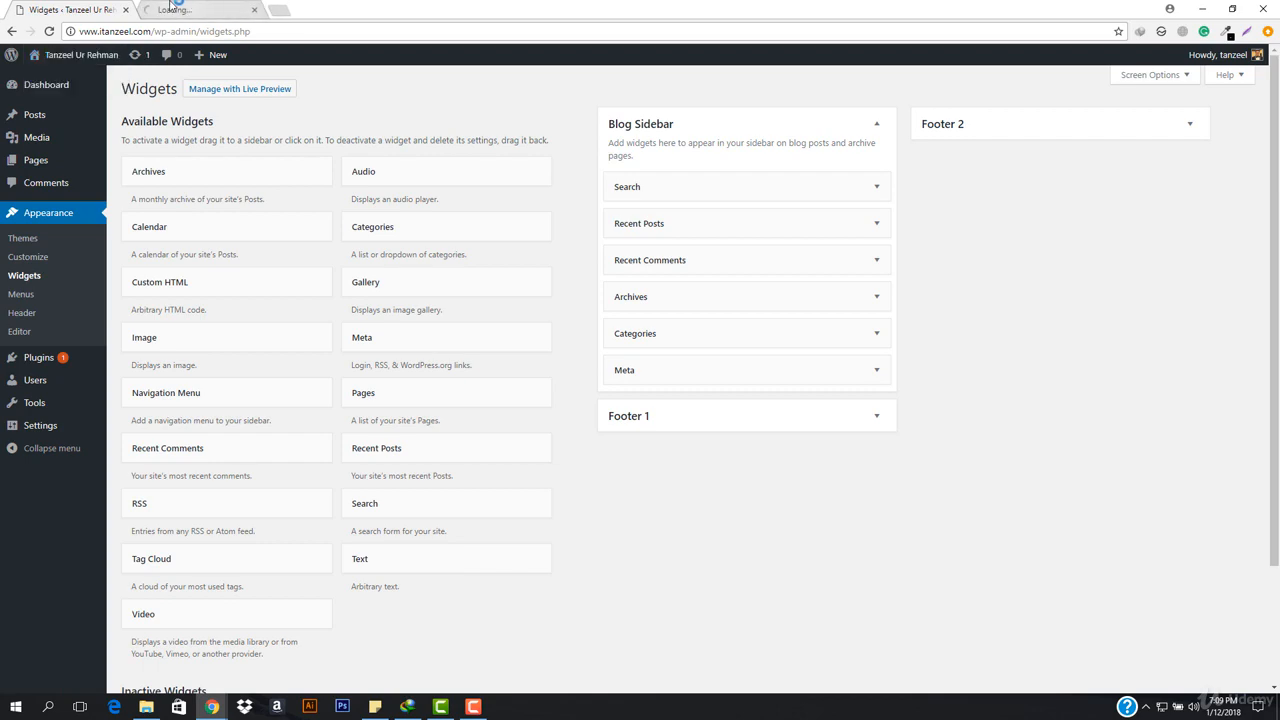
left_click(188, 9)
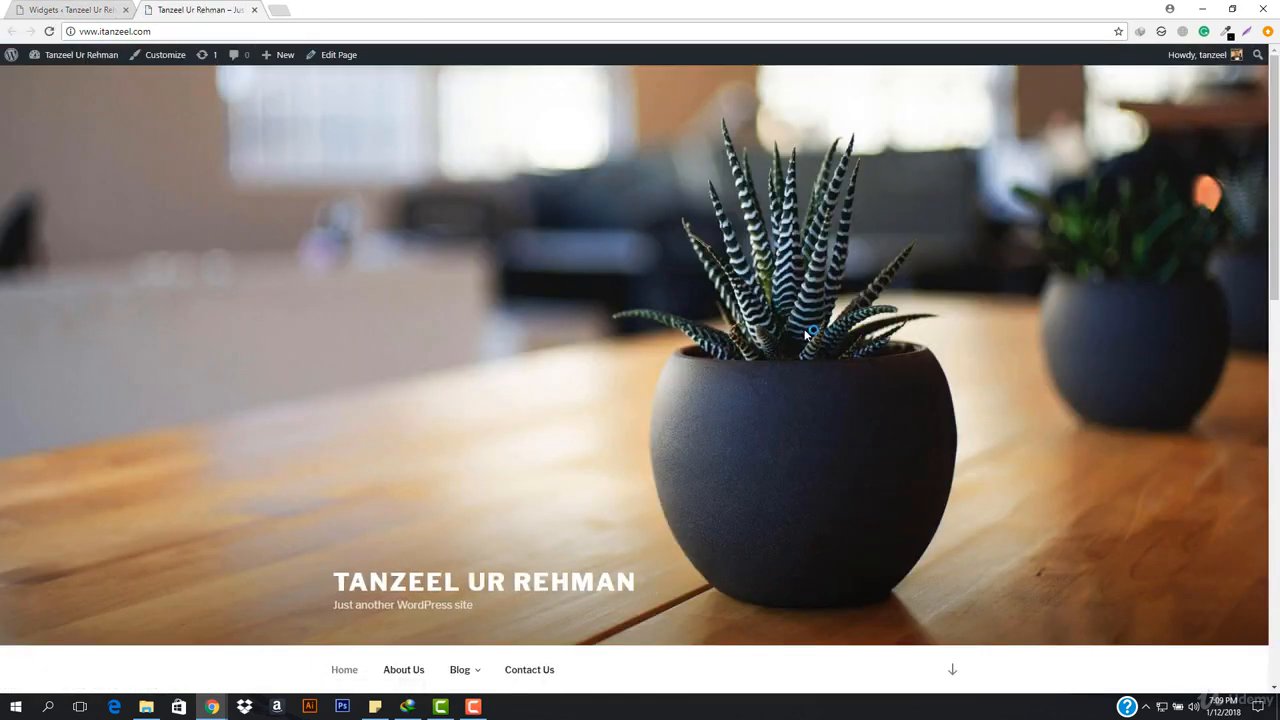
scroll(806, 336, "down", 3)
scroll(806, 336, "down", 3)
scroll(803, 334, "up", 3)
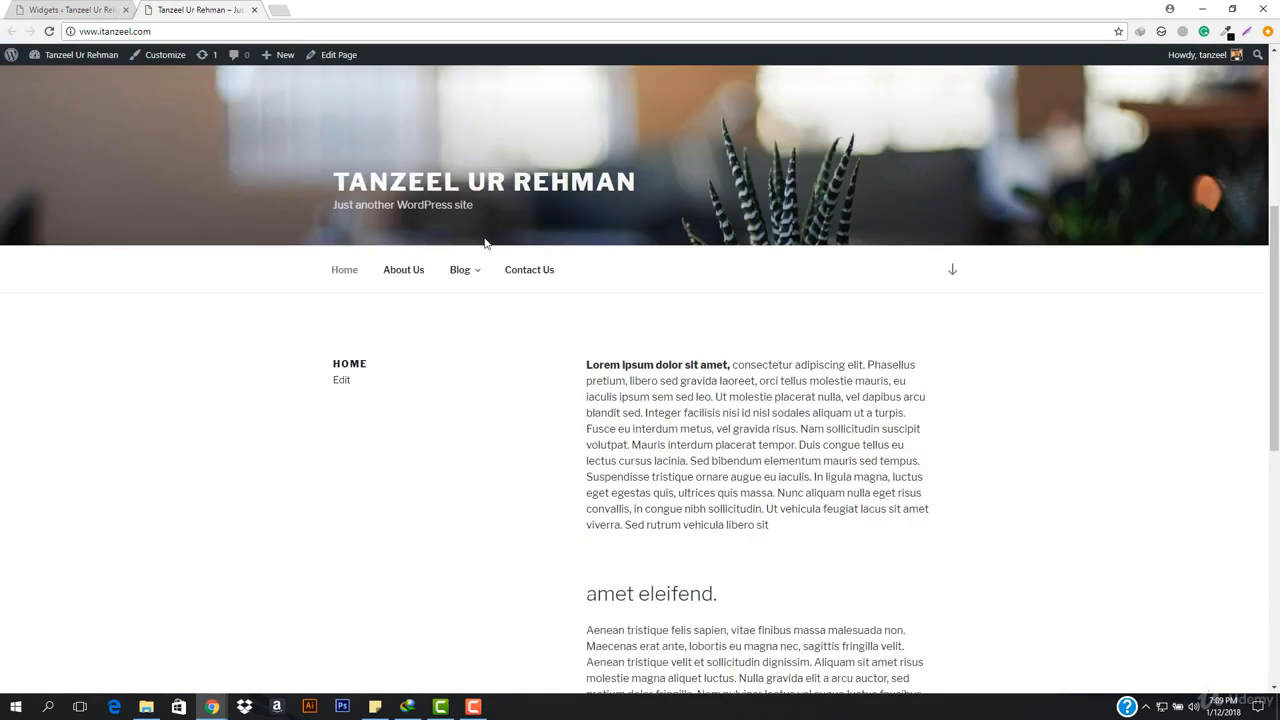
left_click(471, 266)
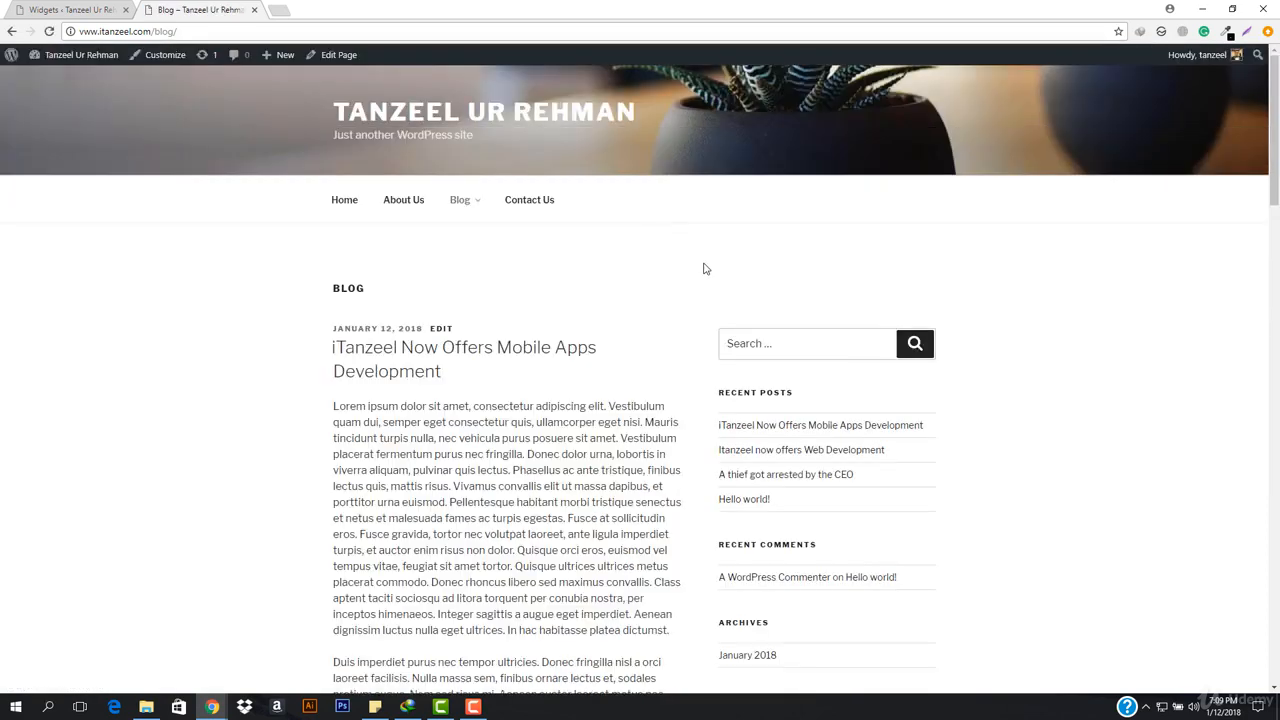
scroll(873, 273, "down", 2)
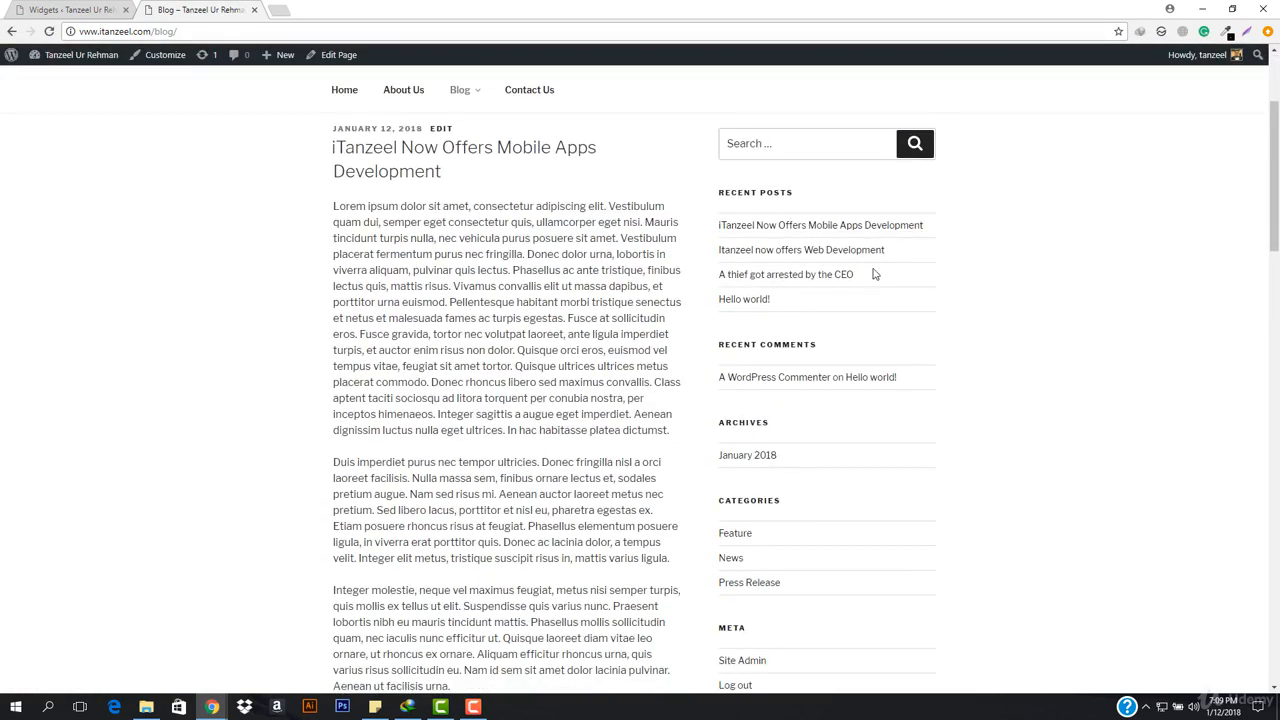
Open the post "iTanzeel Now Offers Mobile Apps Development" and compare its sidebar with the Blog Sidebar widget list
left_click(420, 155)
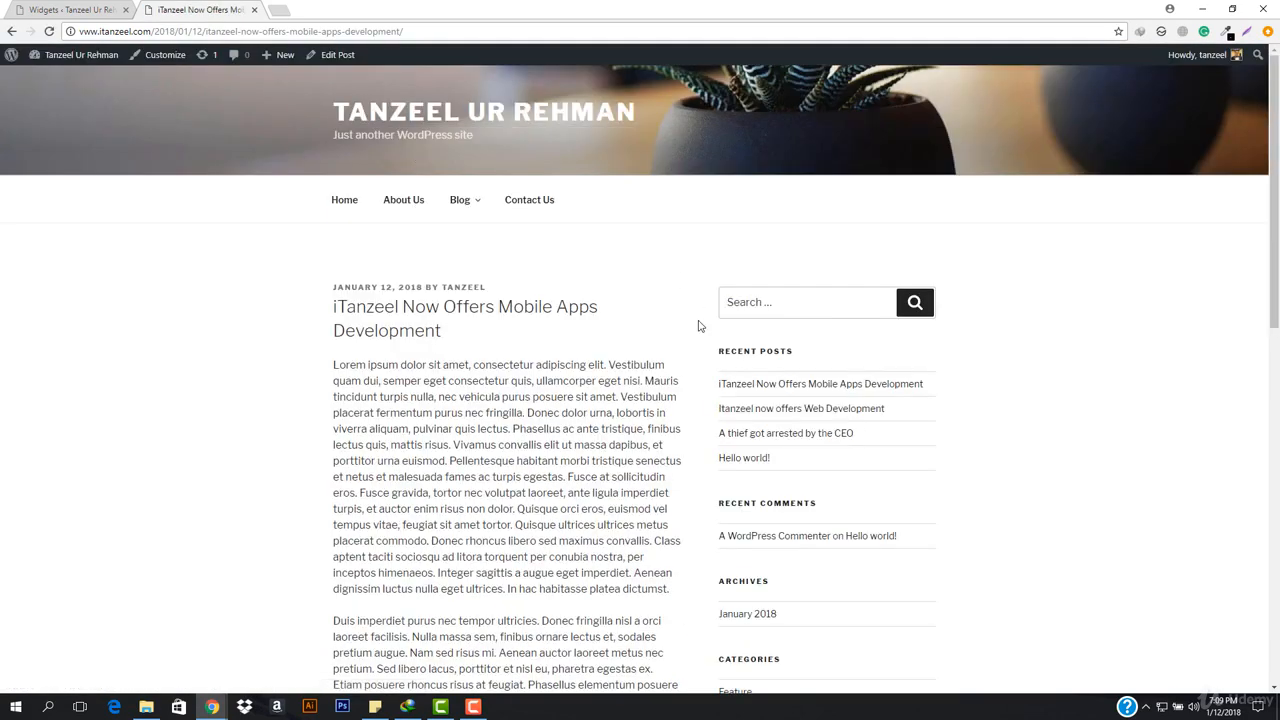
scroll(858, 333, "down", 3)
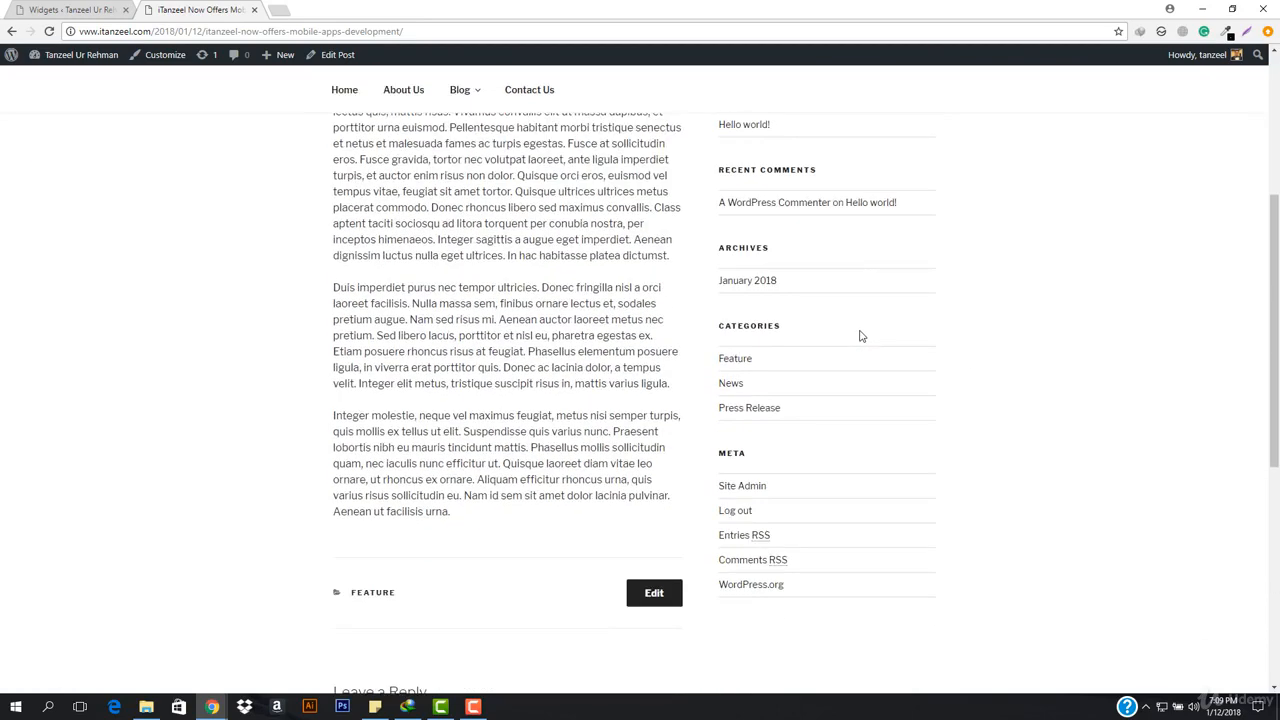
scroll(858, 333, "up", 2)
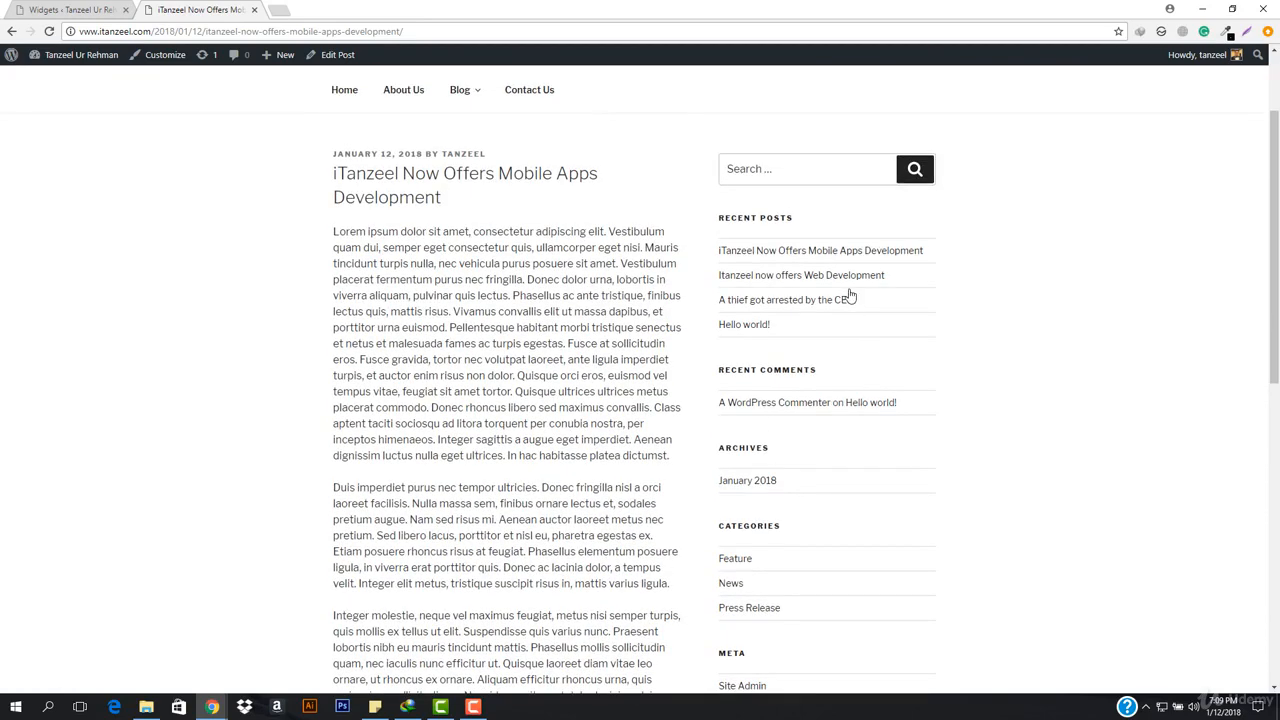
left_click(36, 9)
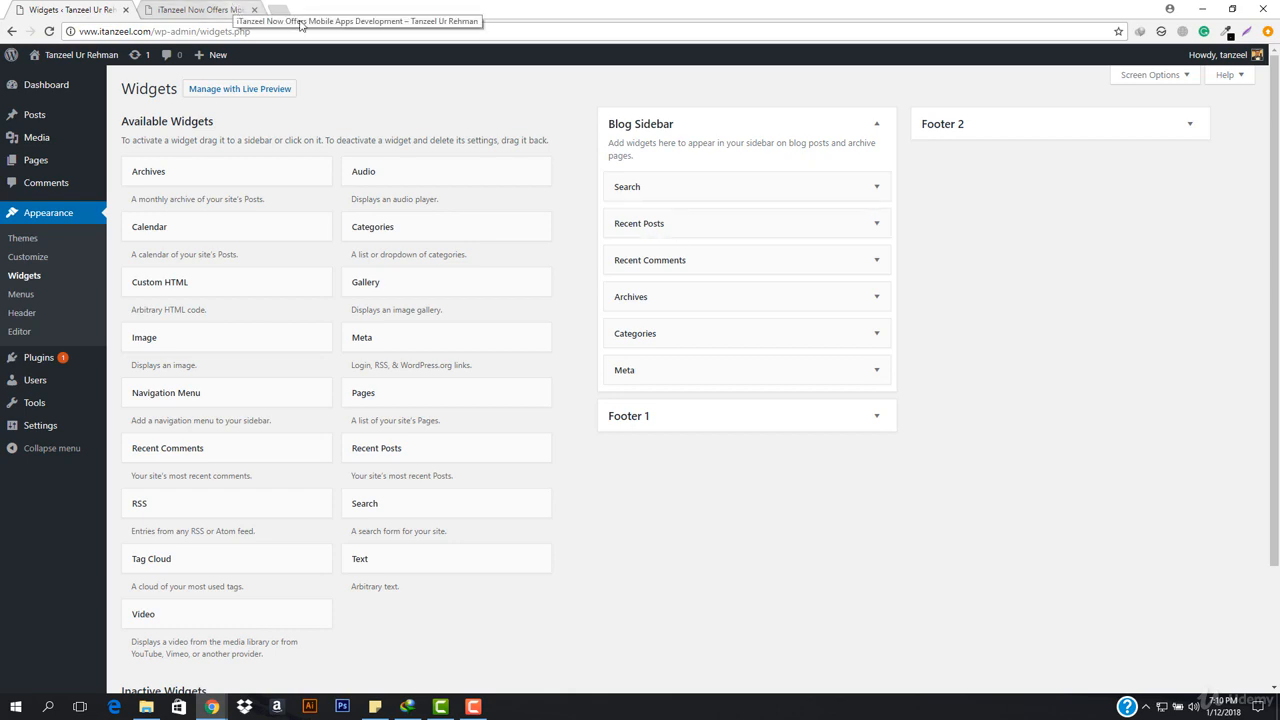
left_click(190, 9)
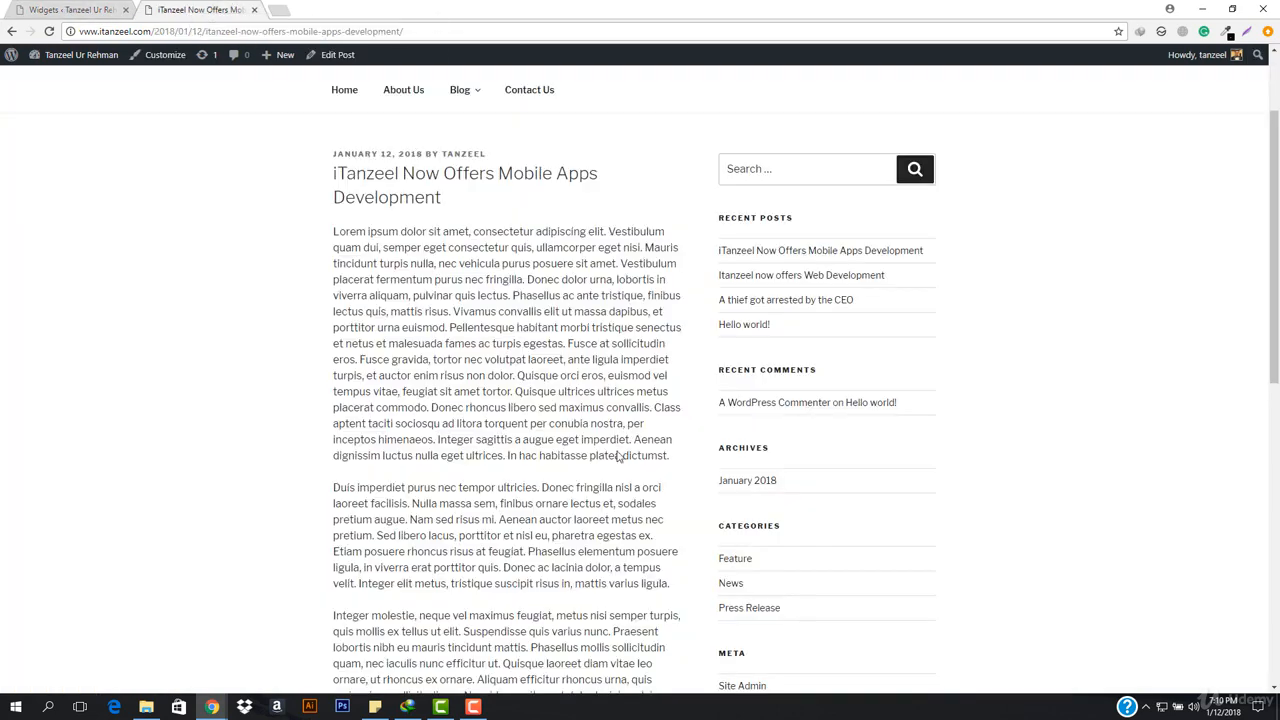
scroll(911, 516, "down", 4)
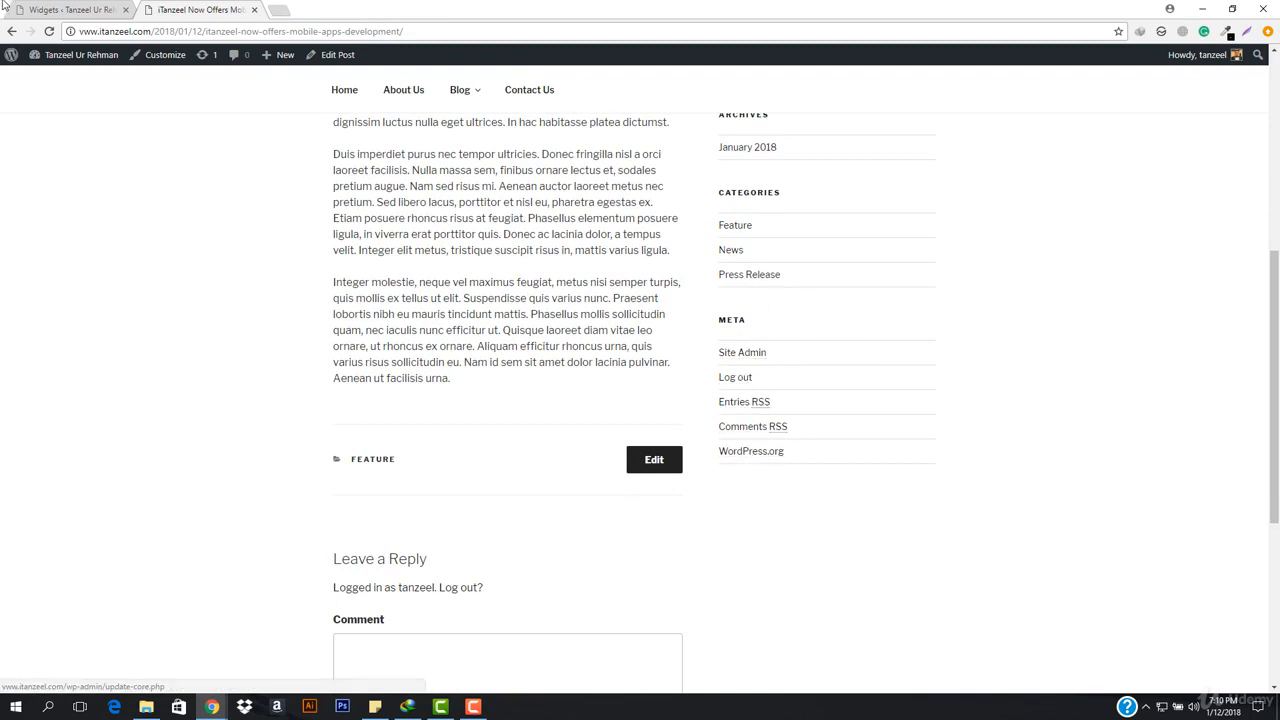
Delete the Meta widget from the Blog Sidebar area on the Widgets page
key("ctrl+shift+Tab")
left_click(766, 371)
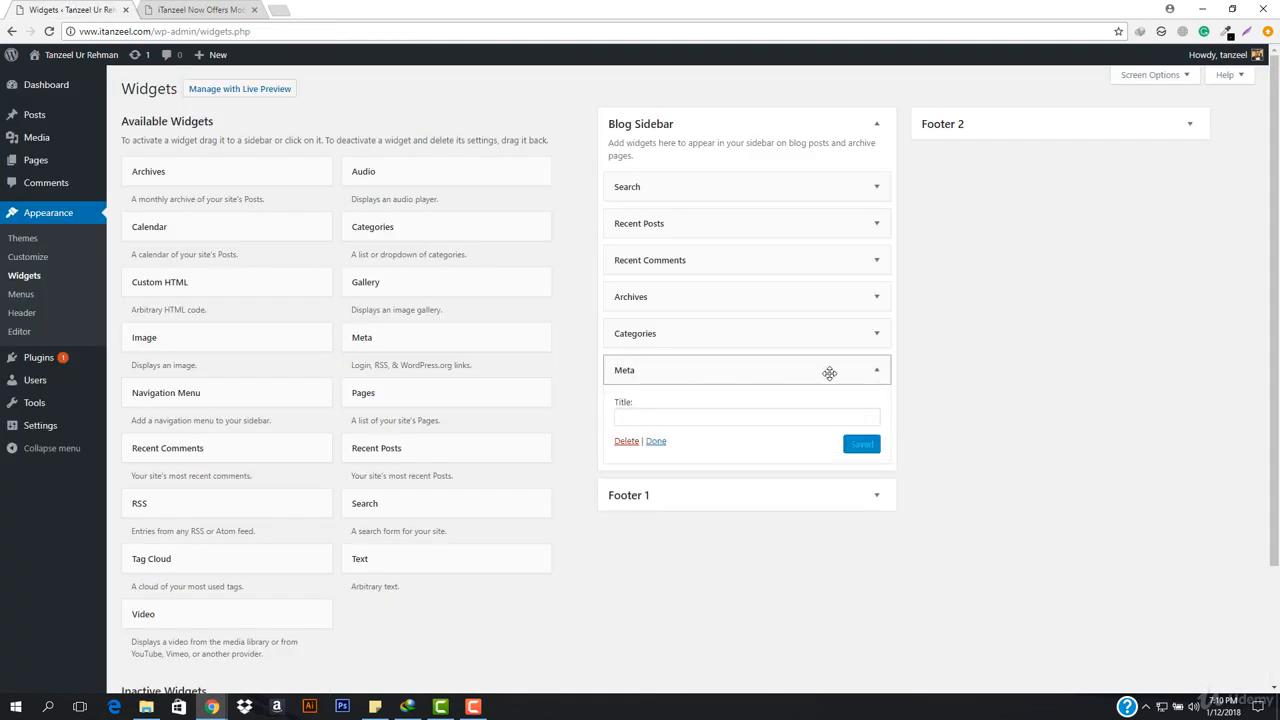
left_click(625, 441)
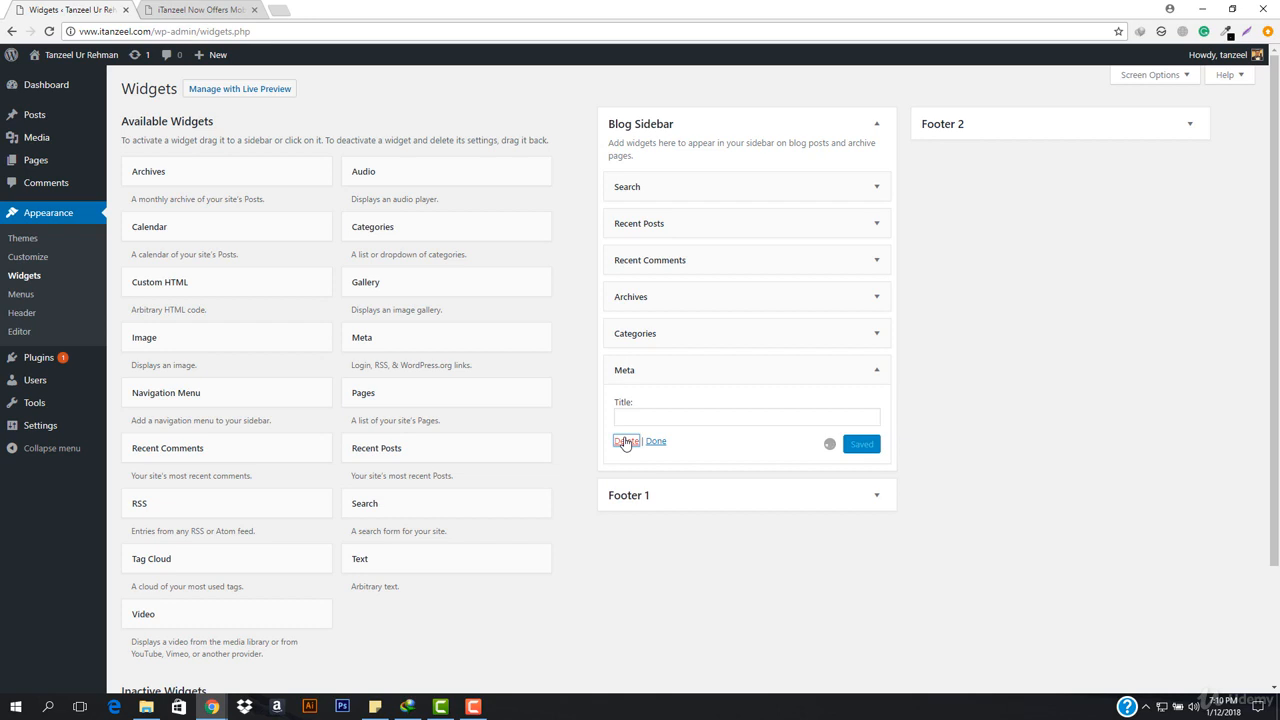
Reload the "iTanzeel Now Offers Mobile Apps Development" post and check which sections its sidebar contains
left_click(200, 9)
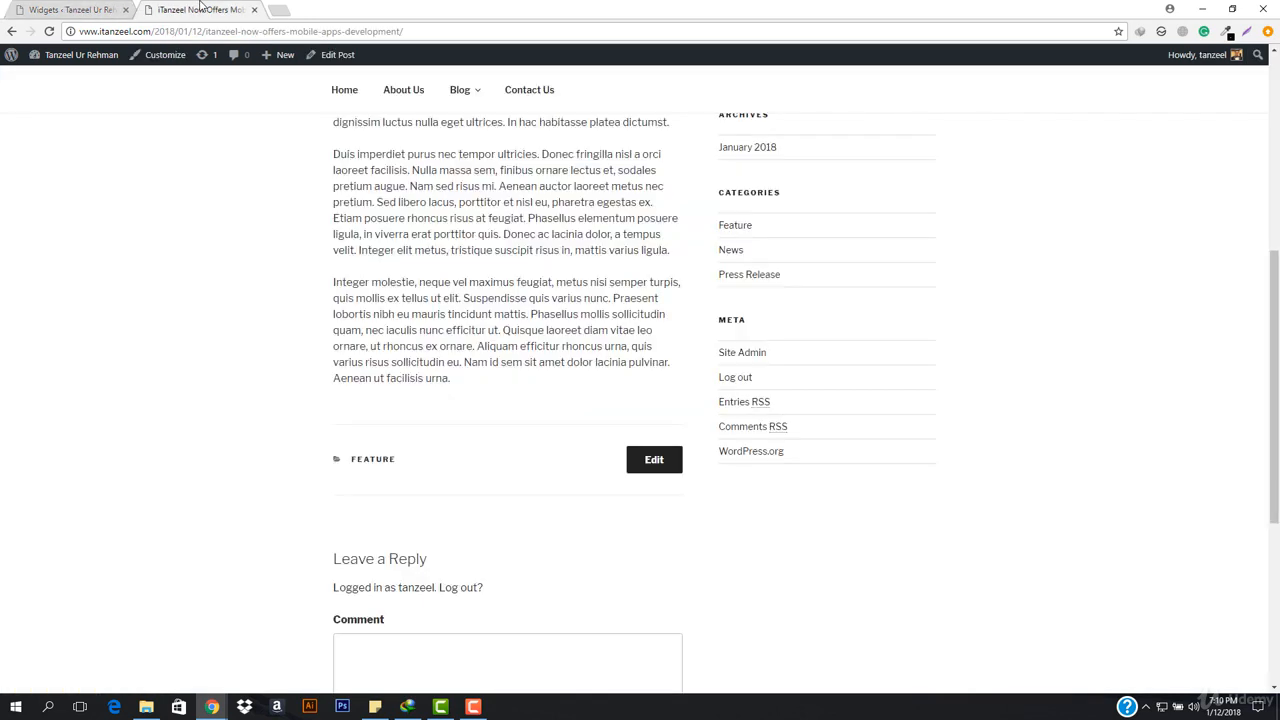
left_click(240, 31)
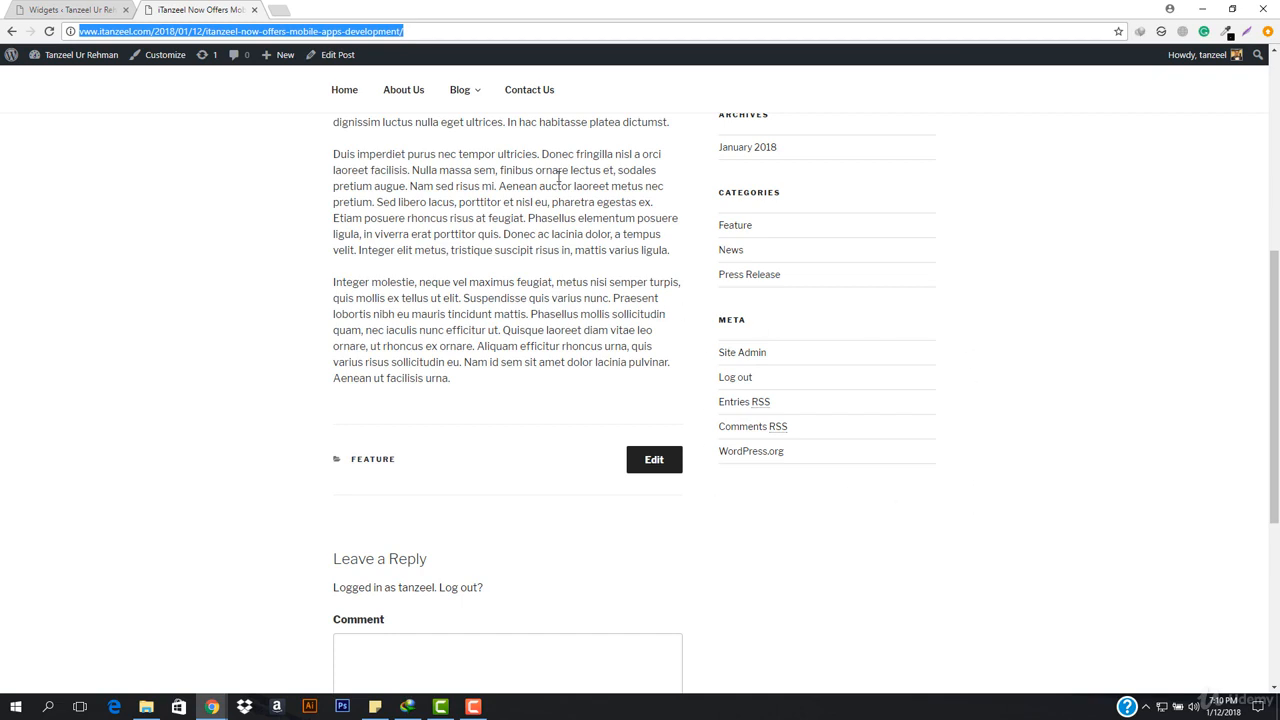
key("Return")
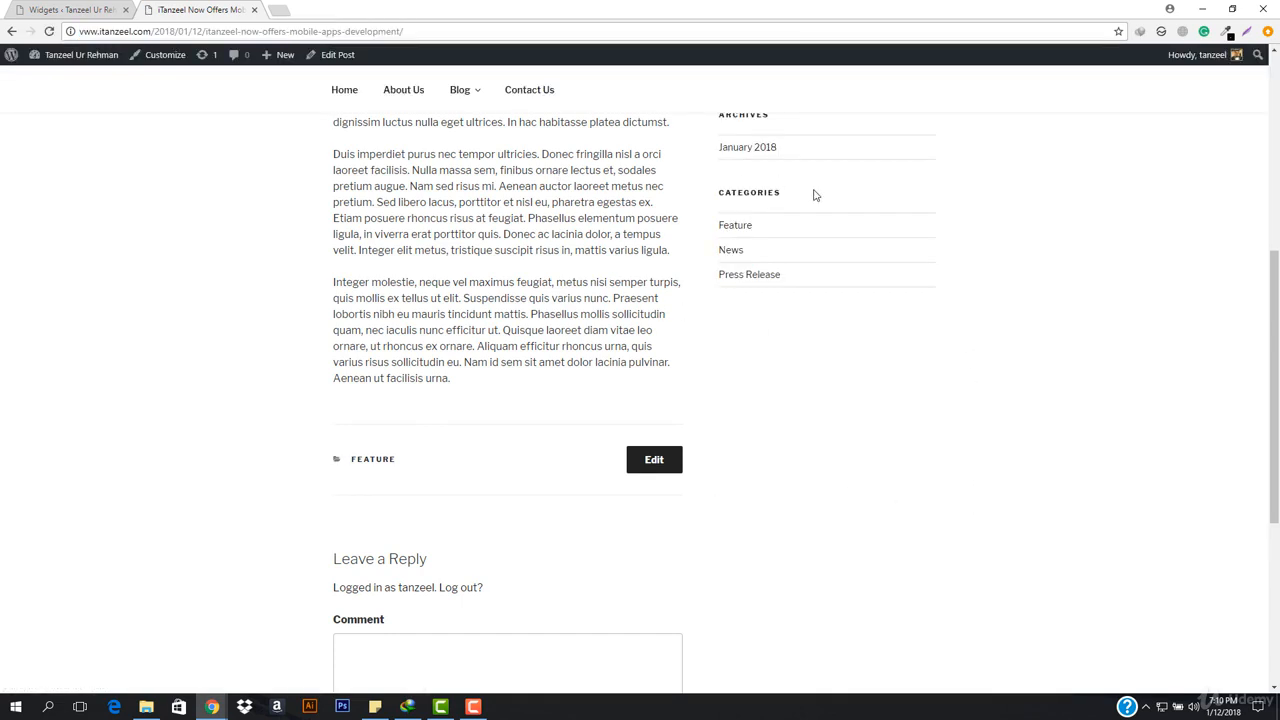
scroll(751, 300, "up", 5)
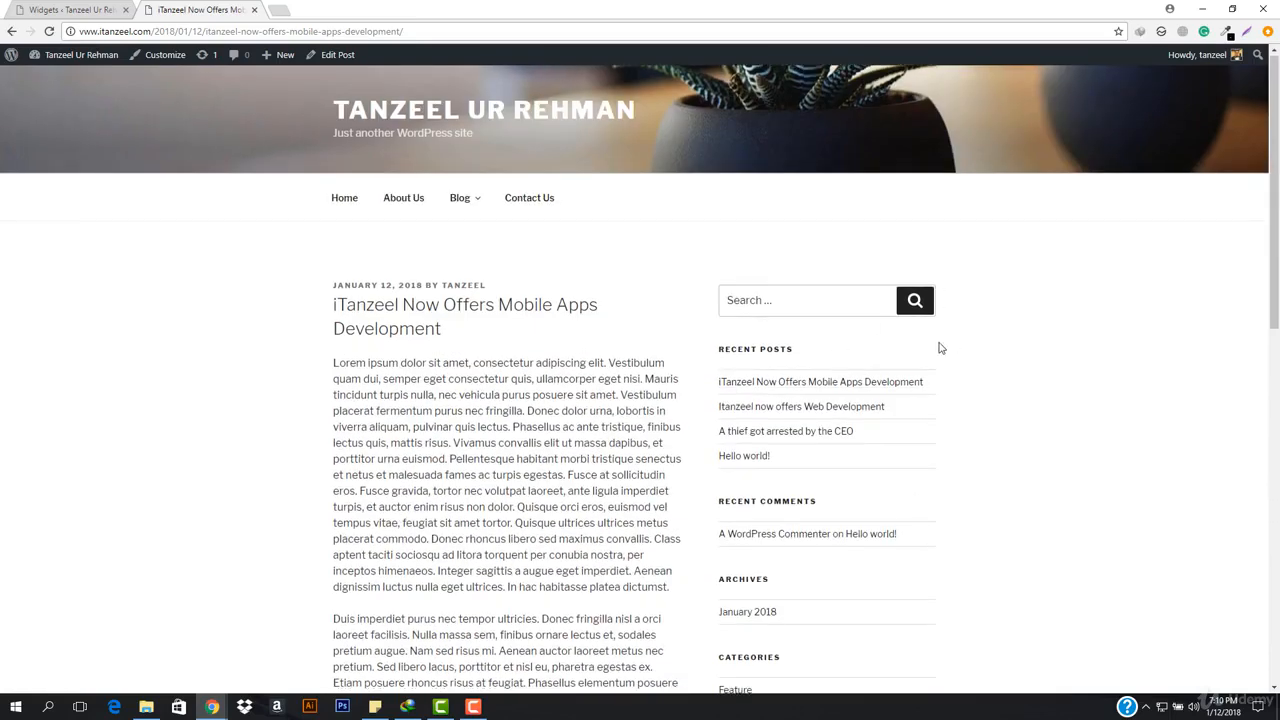
scroll(915, 330, "down", 2)
scroll(850, 400, "up", 2)
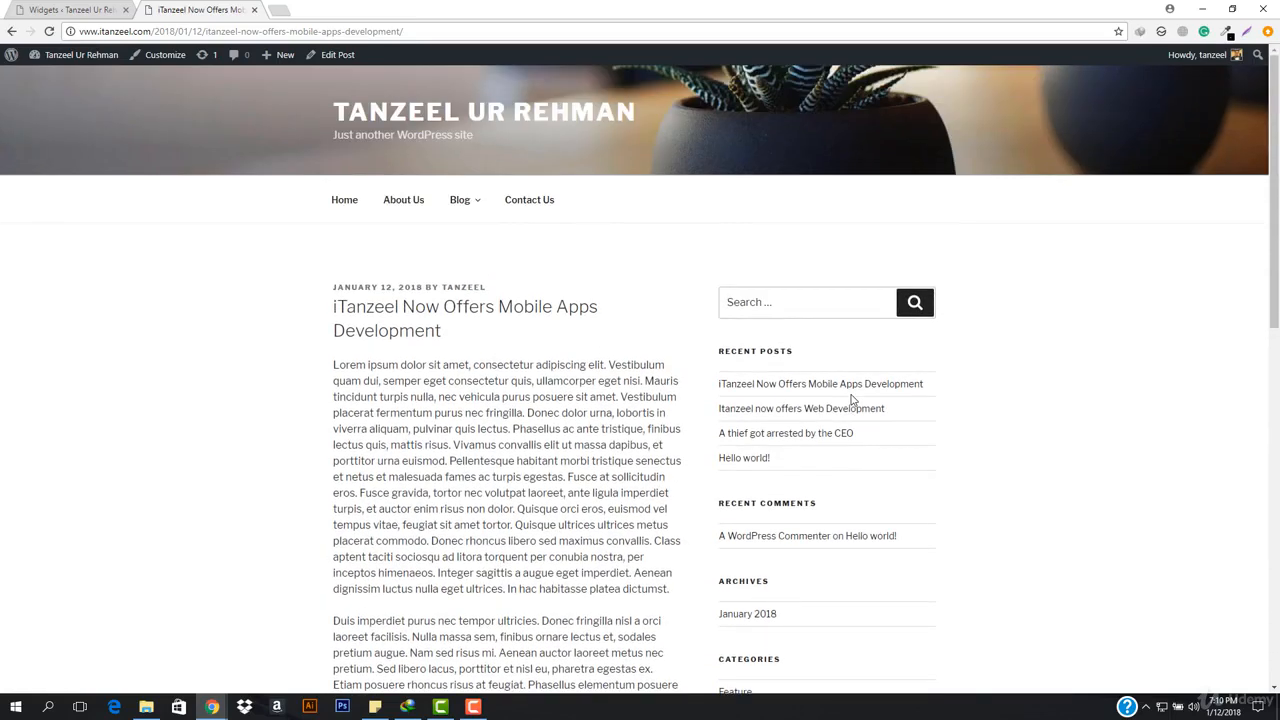
Compare the post's live sidebar sections with the widgets listed in the Blog Sidebar area
left_click(771, 302)
scroll(771, 302, "down", 1)
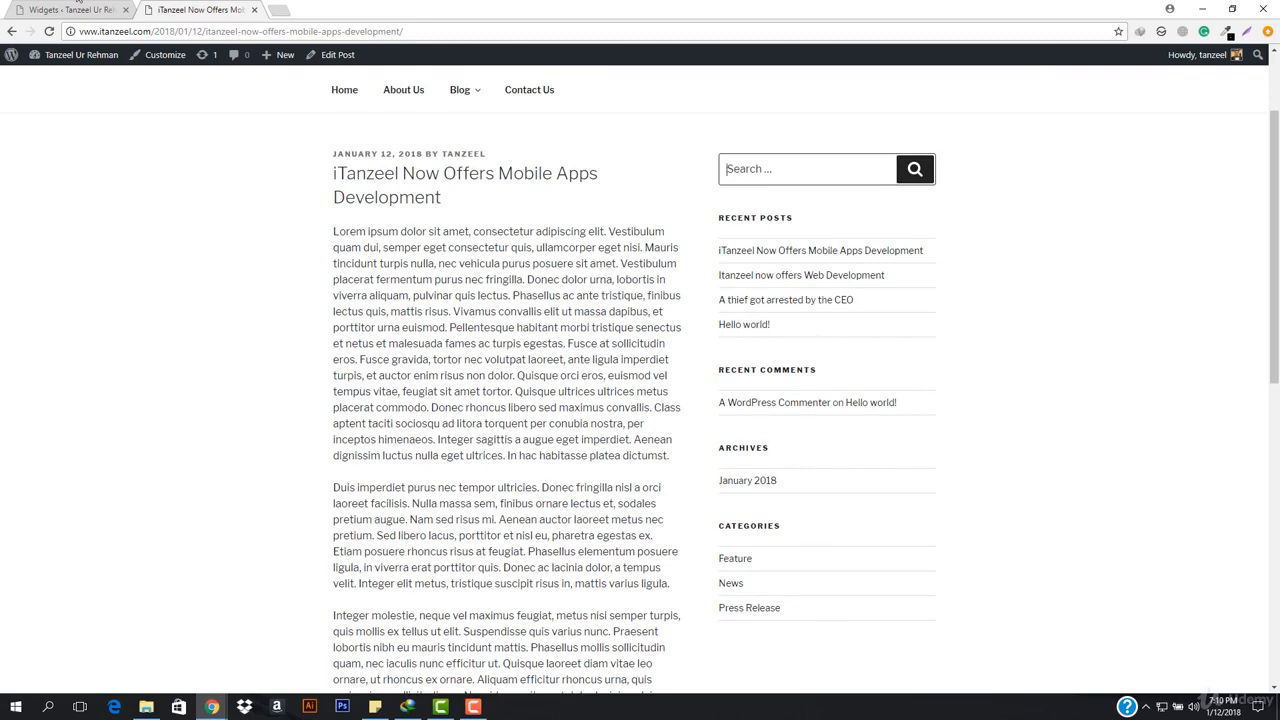
left_click(65, 9)
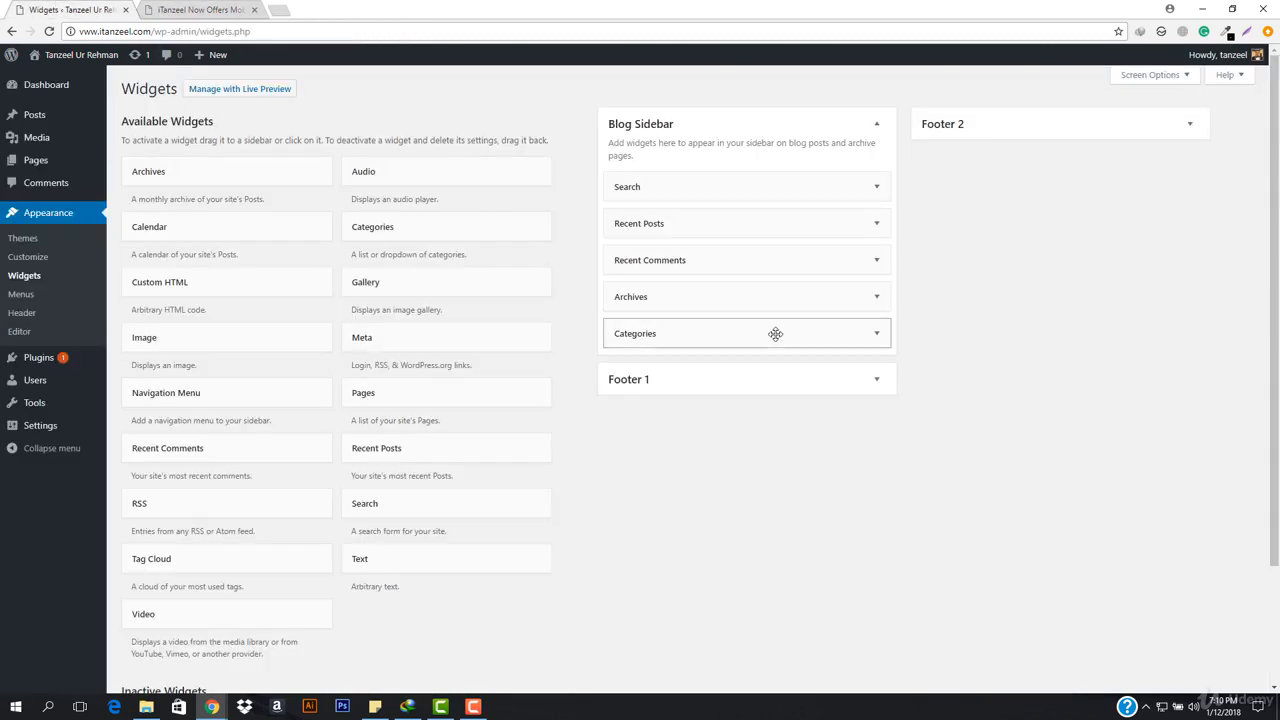
left_click(242, 9)
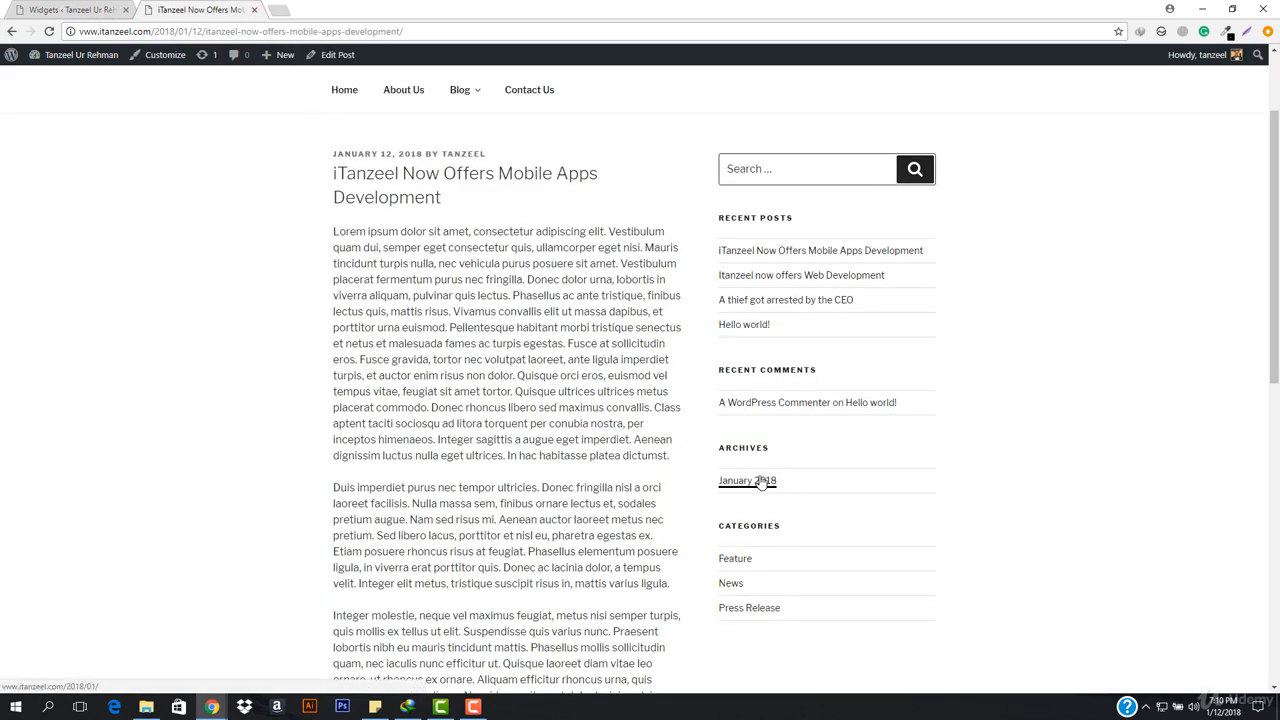
left_click(38, 8)
left_click(160, 9)
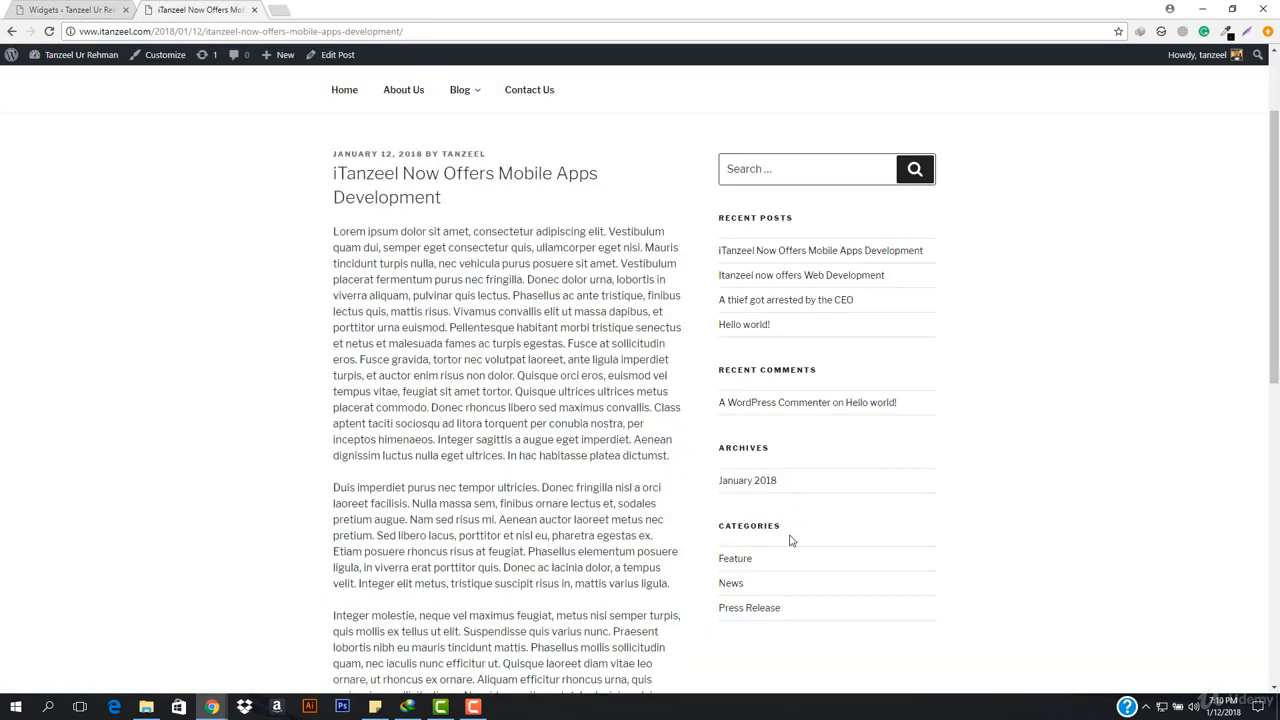
Open the January 2018 archive from the sidebar and look through the posts it lists
left_click(746, 481)
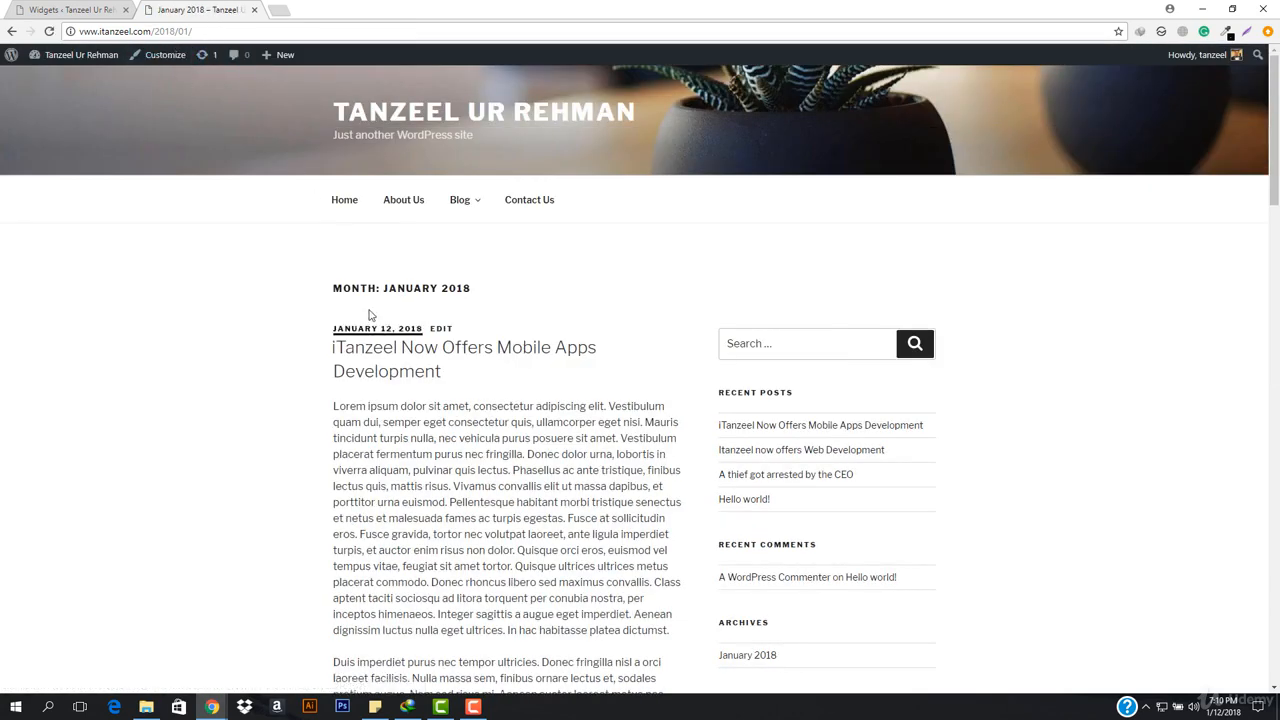
left_click_drag(384, 289, 563, 287)
left_click(559, 289)
scroll(463, 383, "down", 15)
scroll(463, 410, "down", 10)
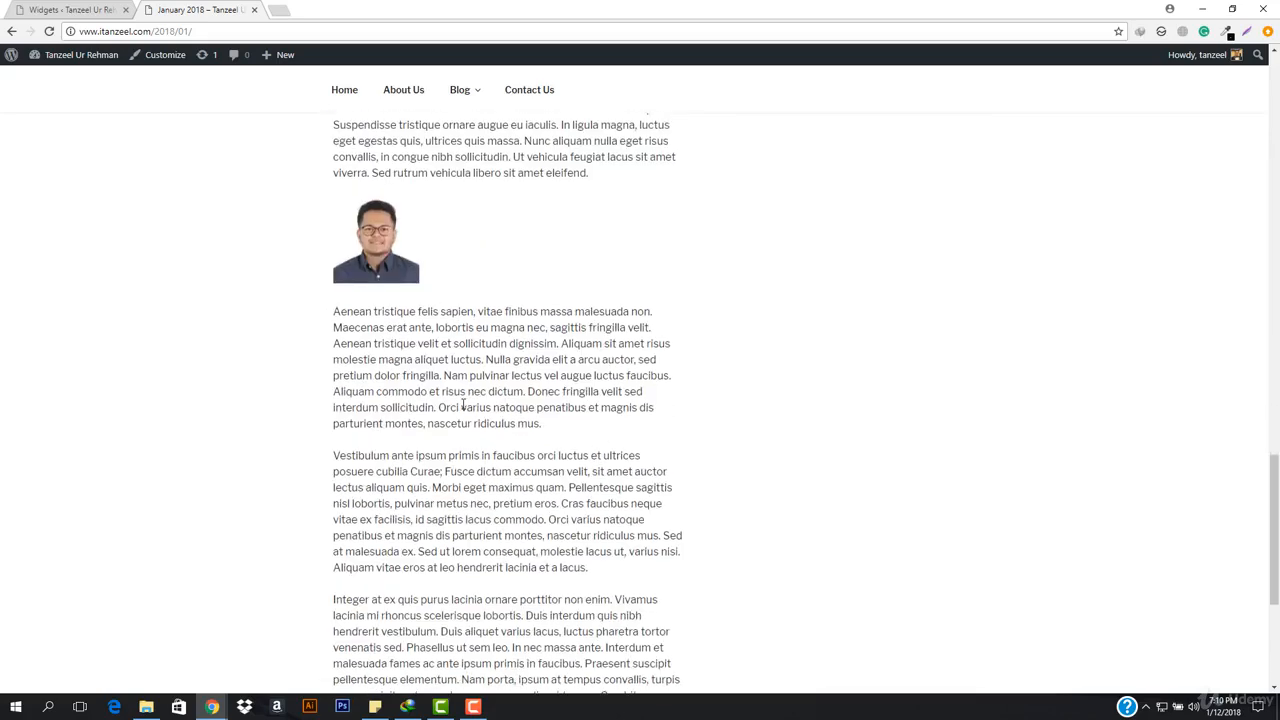
Review the available widgets on the Widgets page and add a Text widget to the Blog Sidebar
left_click(60, 9)
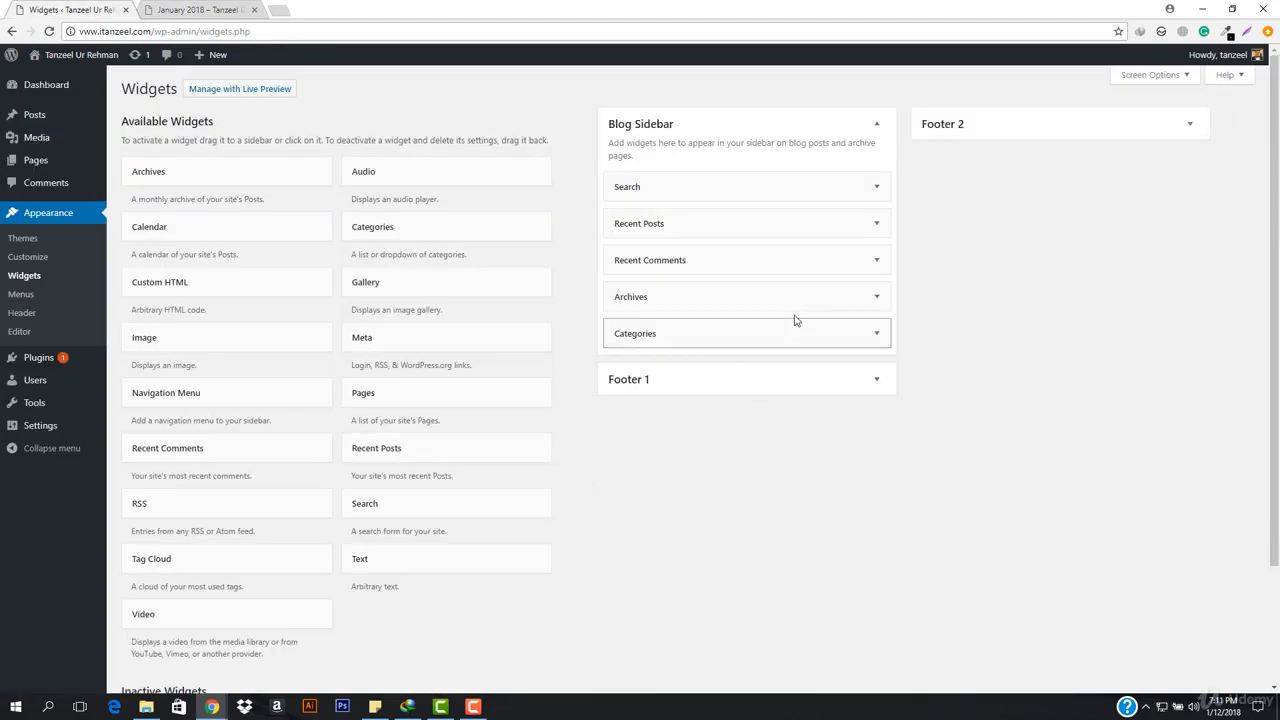
scroll(393, 467, "down", 3)
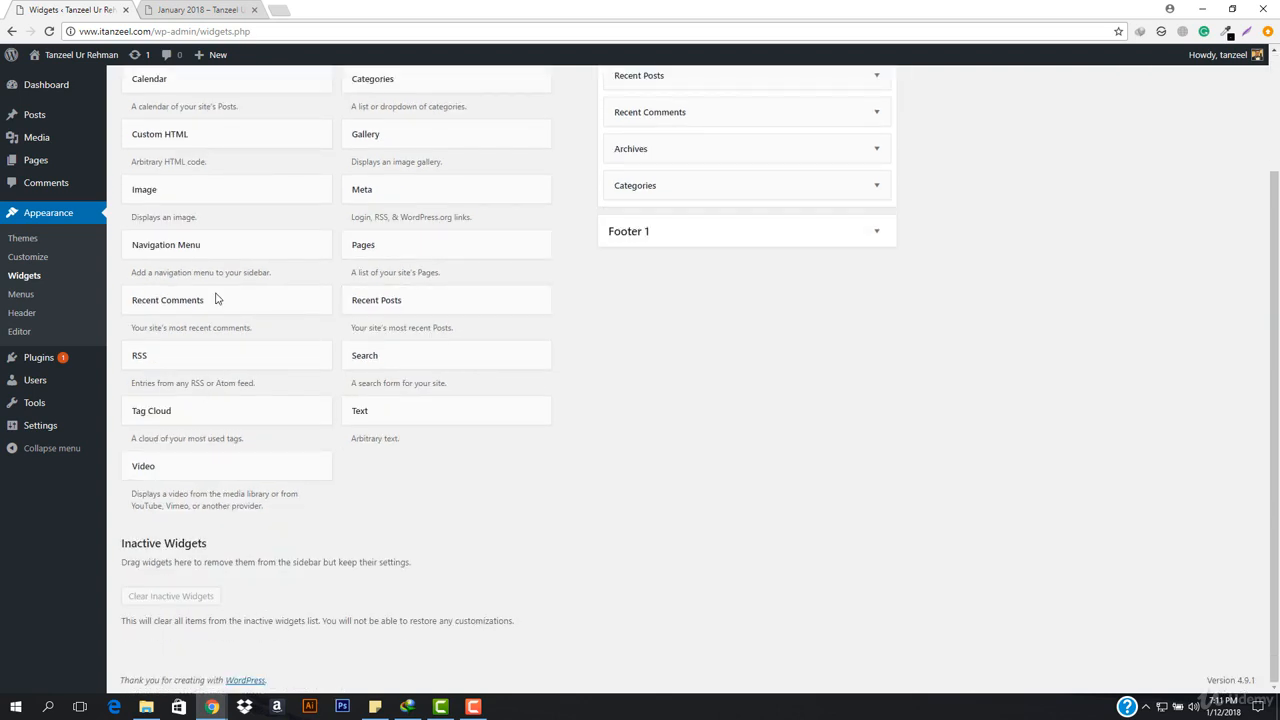
scroll(274, 463, "up", 3)
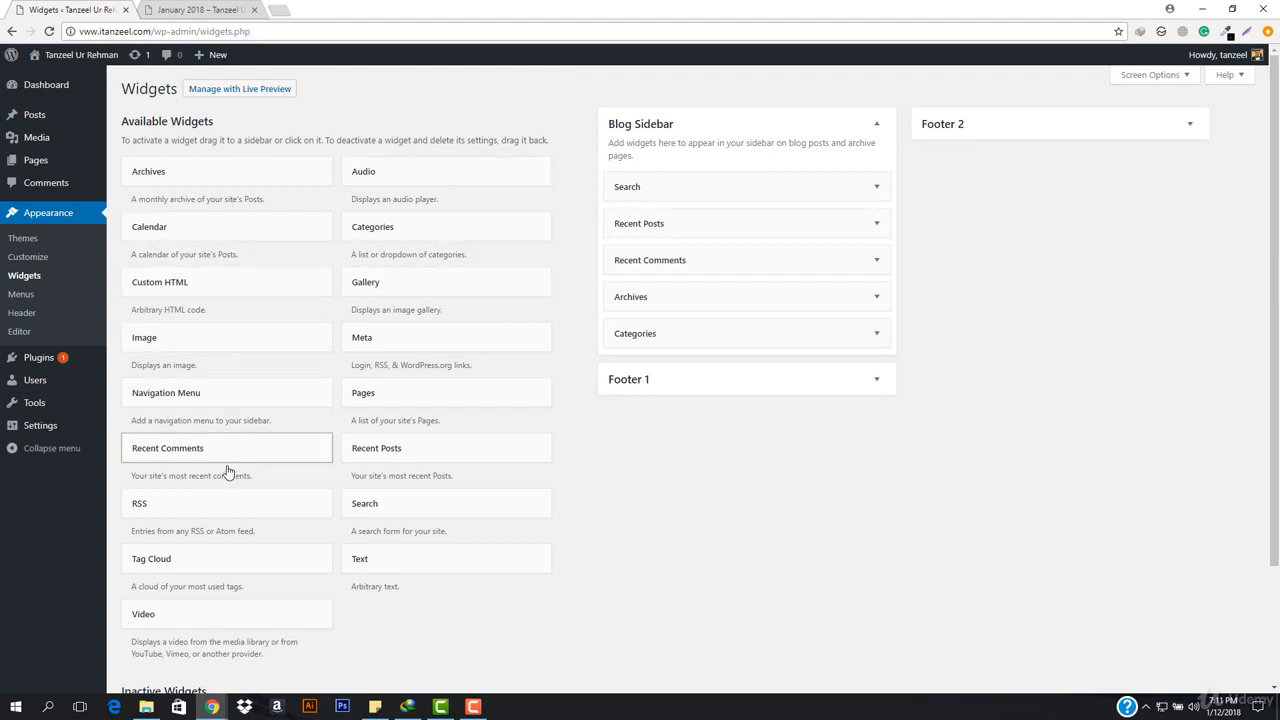
left_click(446, 558)
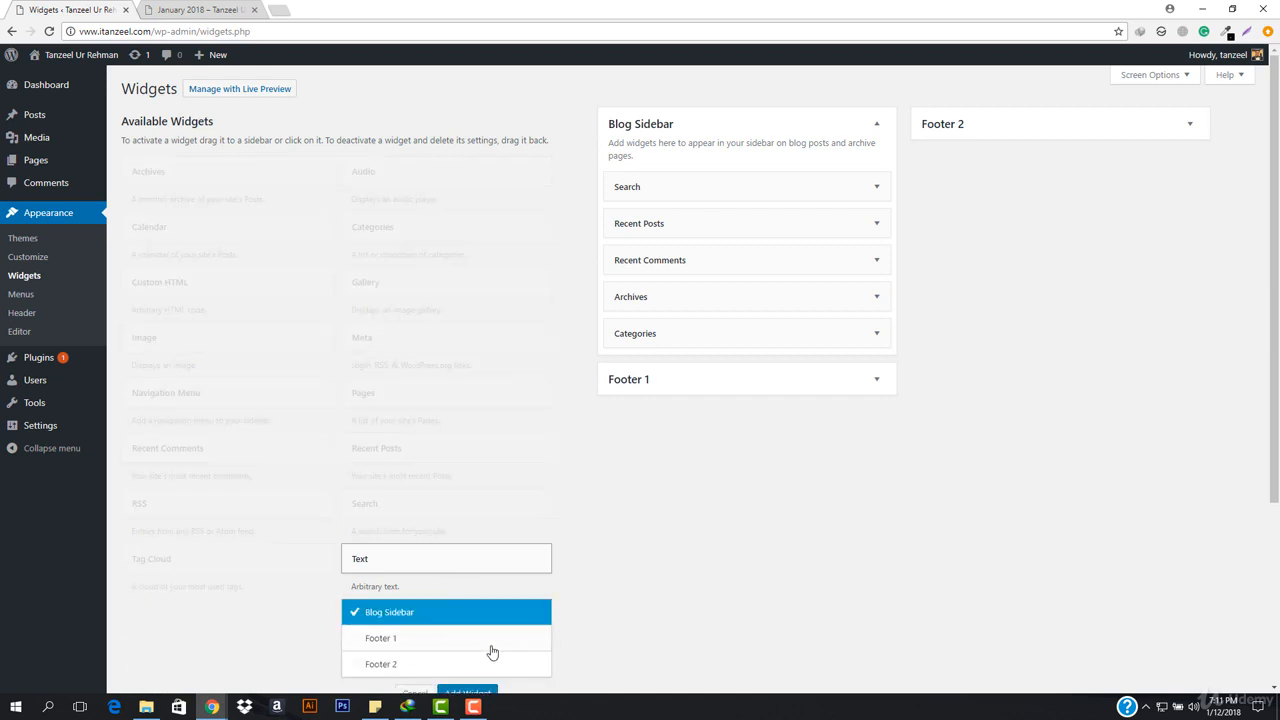
scroll(490, 648, "down", 1)
left_click(460, 562)
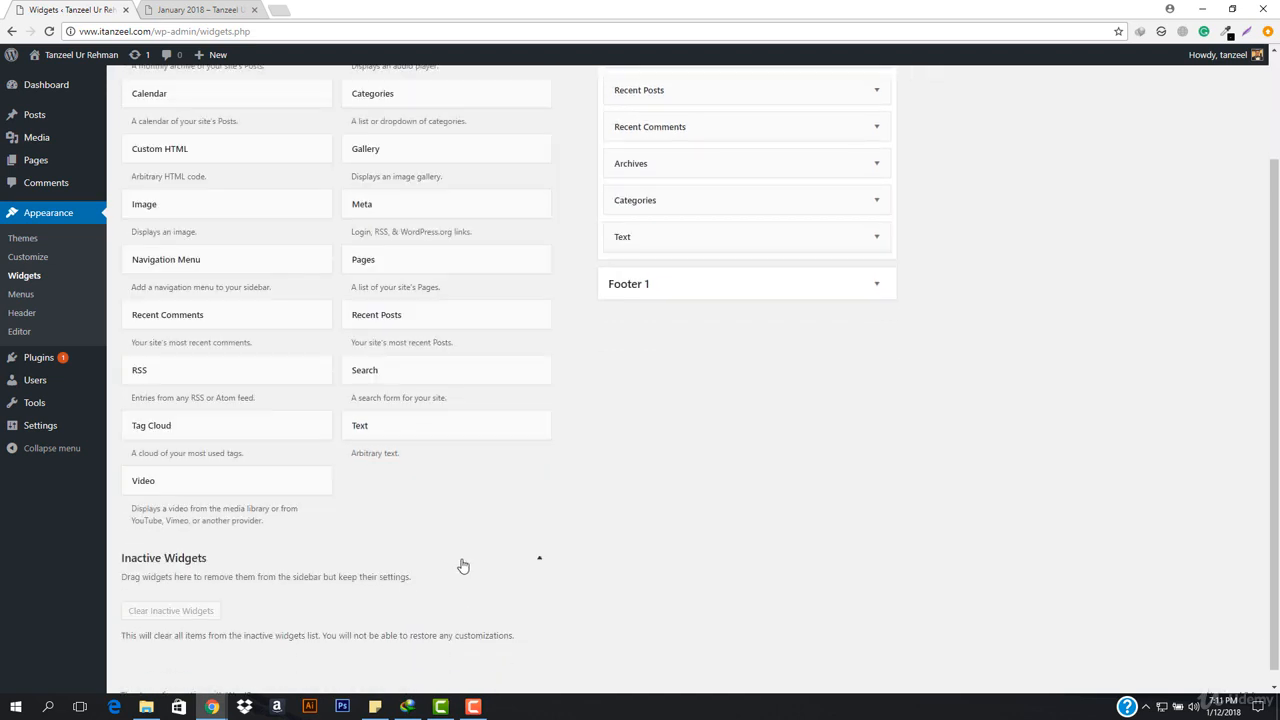
Title the new Text widget "Welcome To Our Blog", enter "We Welcome you!" in bold as its content, and save it
left_click(692, 280)
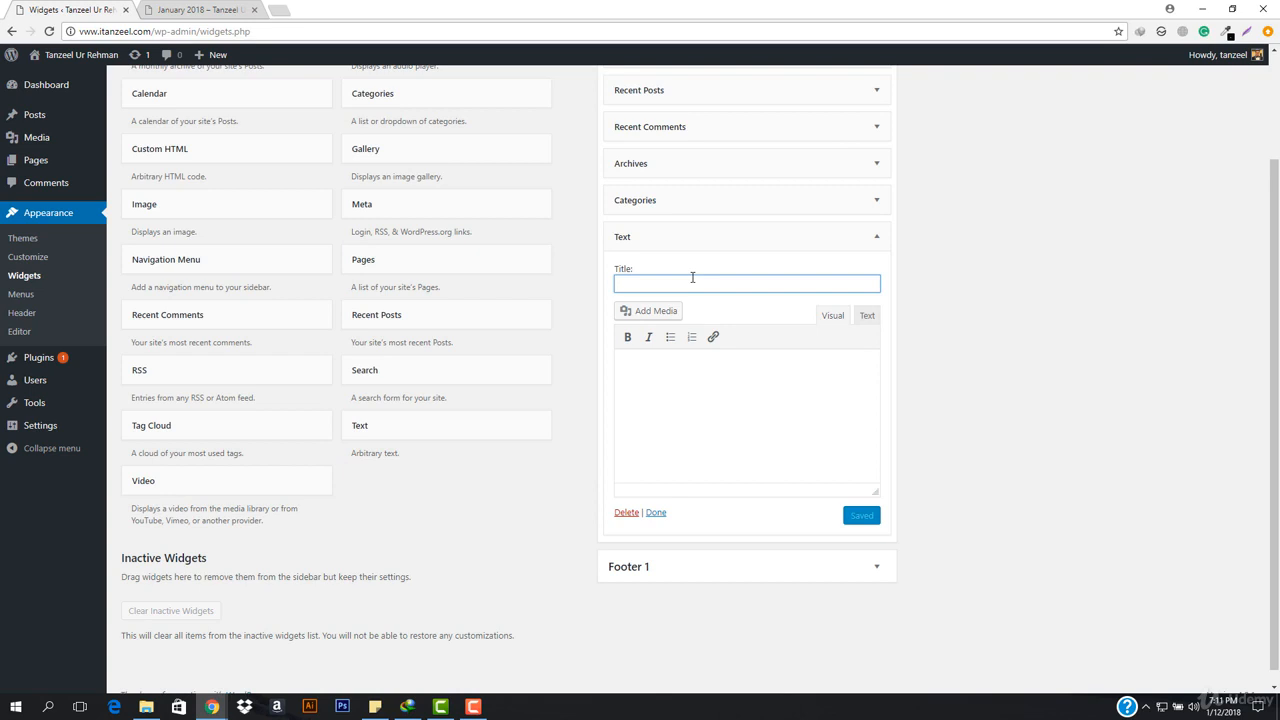
type("Welcome To Our Blog")
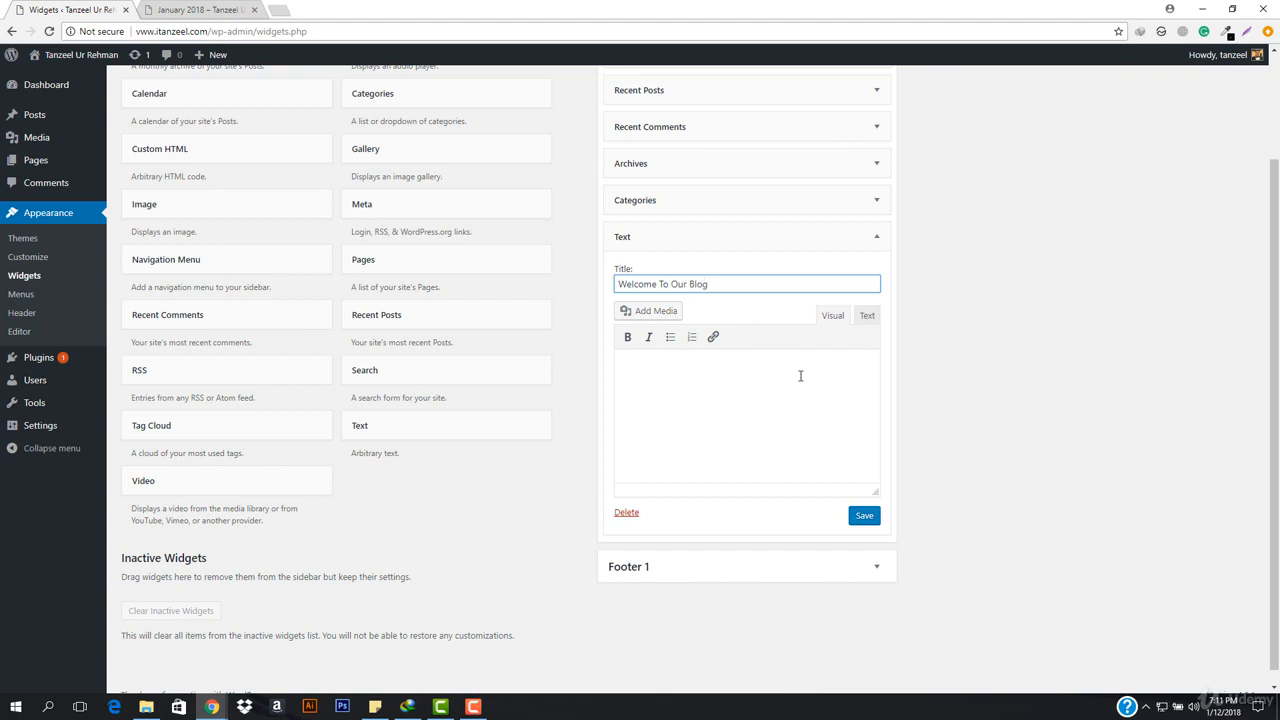
left_click(755, 404)
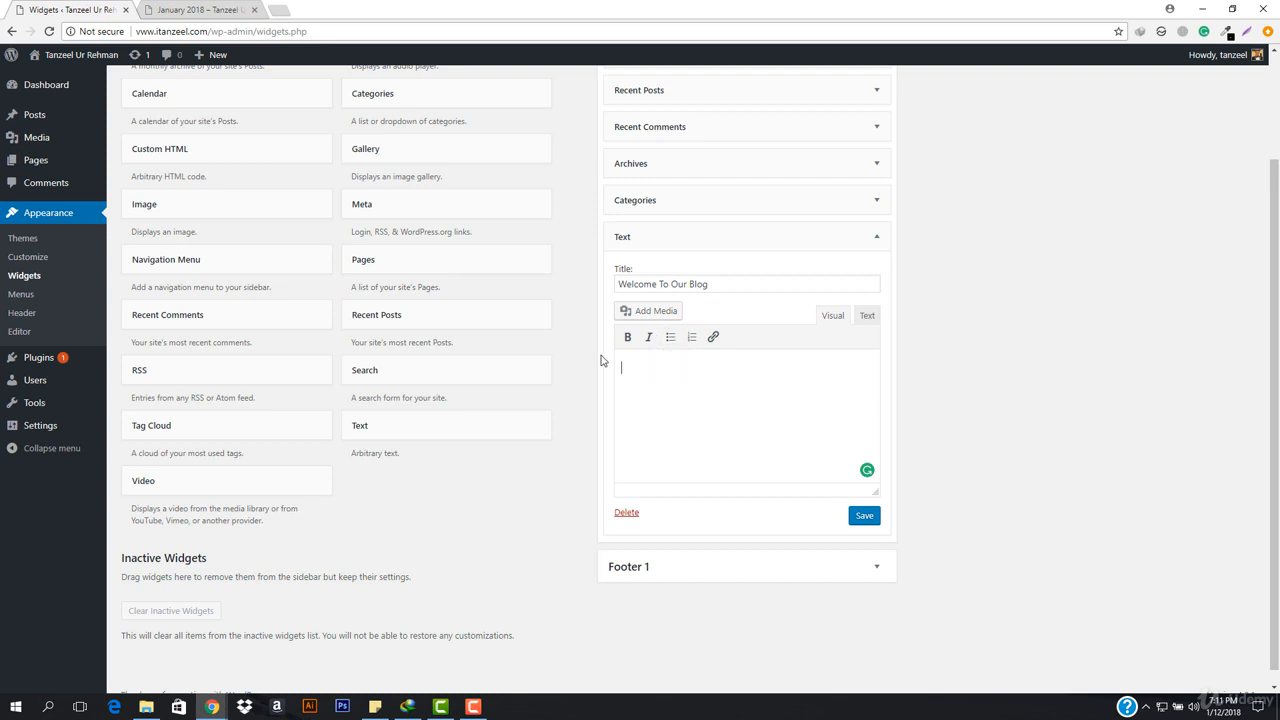
left_click(627, 337)
left_click(653, 368)
key("ctrl+b")
type("G")
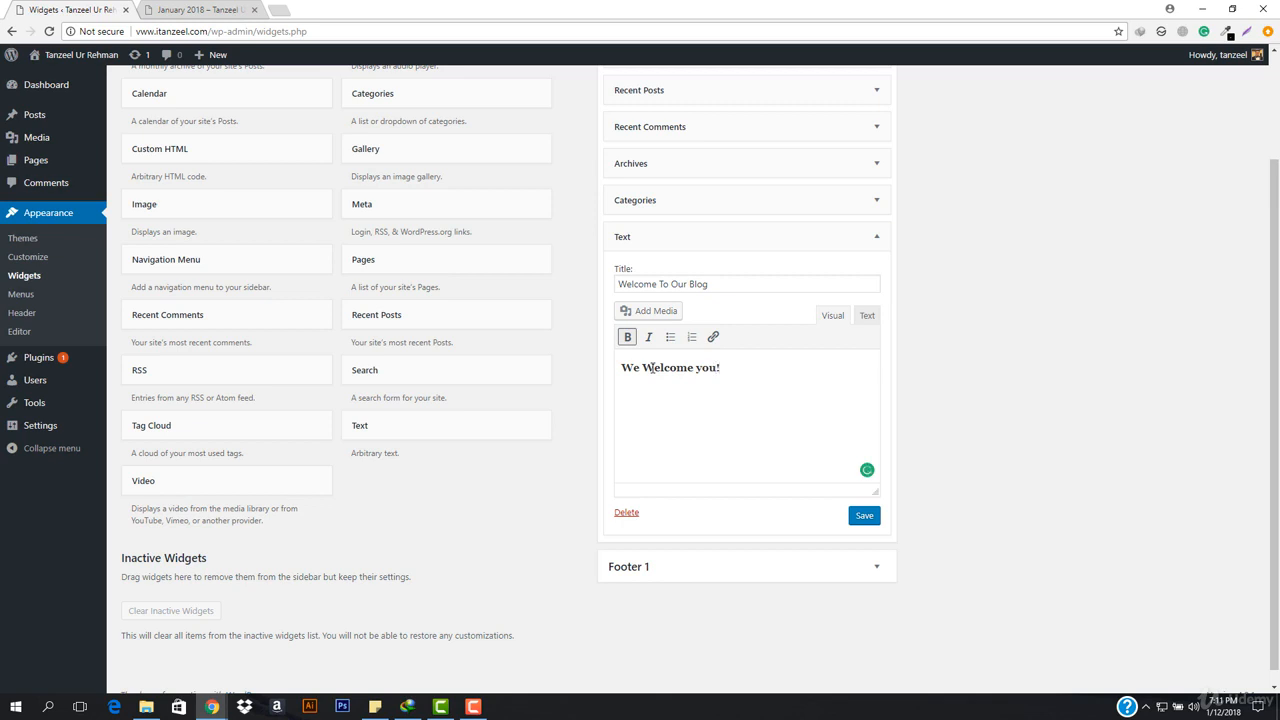
left_click(866, 516)
Reload the January 2018 archive page and check the new text section at the end of its sidebar
left_click(200, 9)
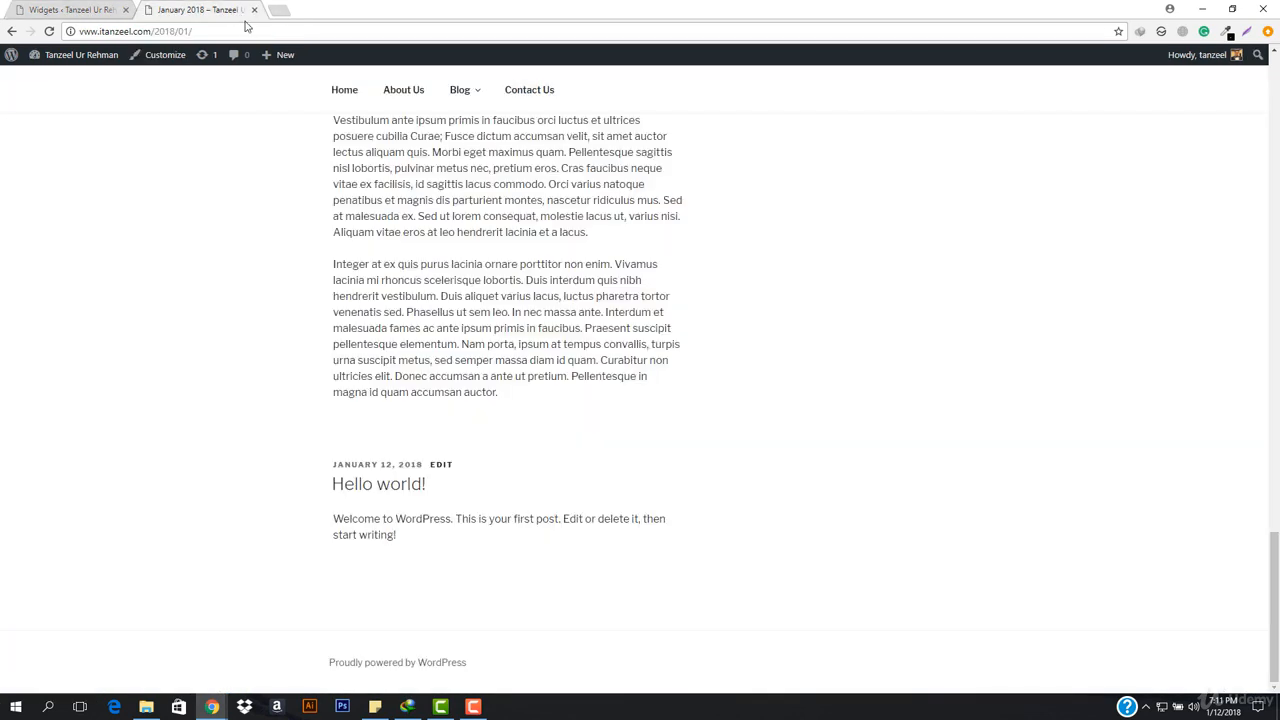
left_click(252, 30)
scroll(324, 287, "up", 15)
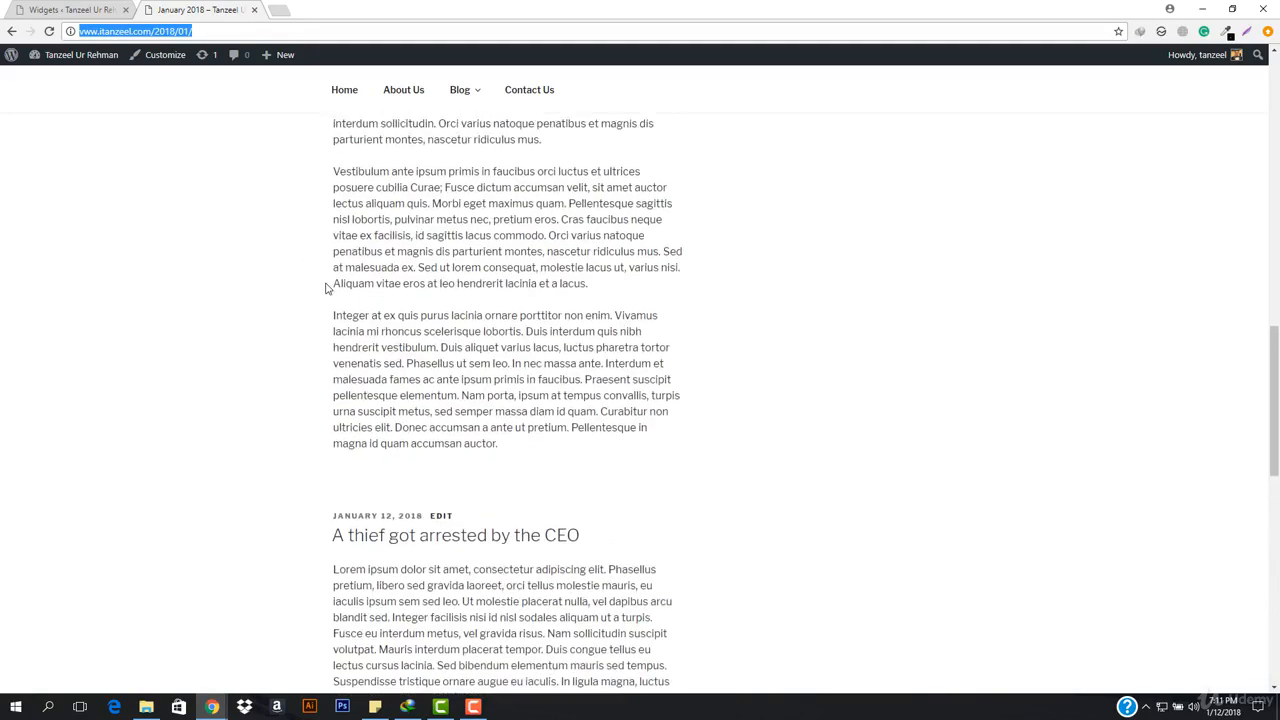
scroll(330, 289, "up", 5)
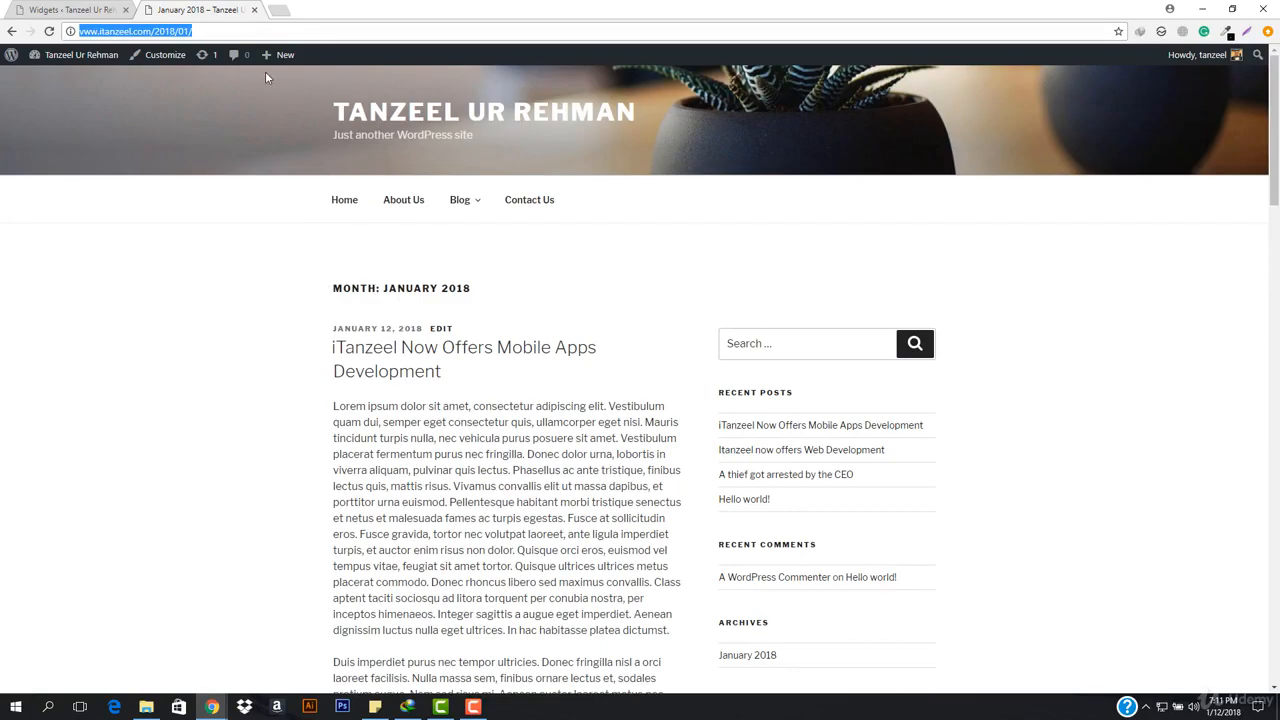
key("Return")
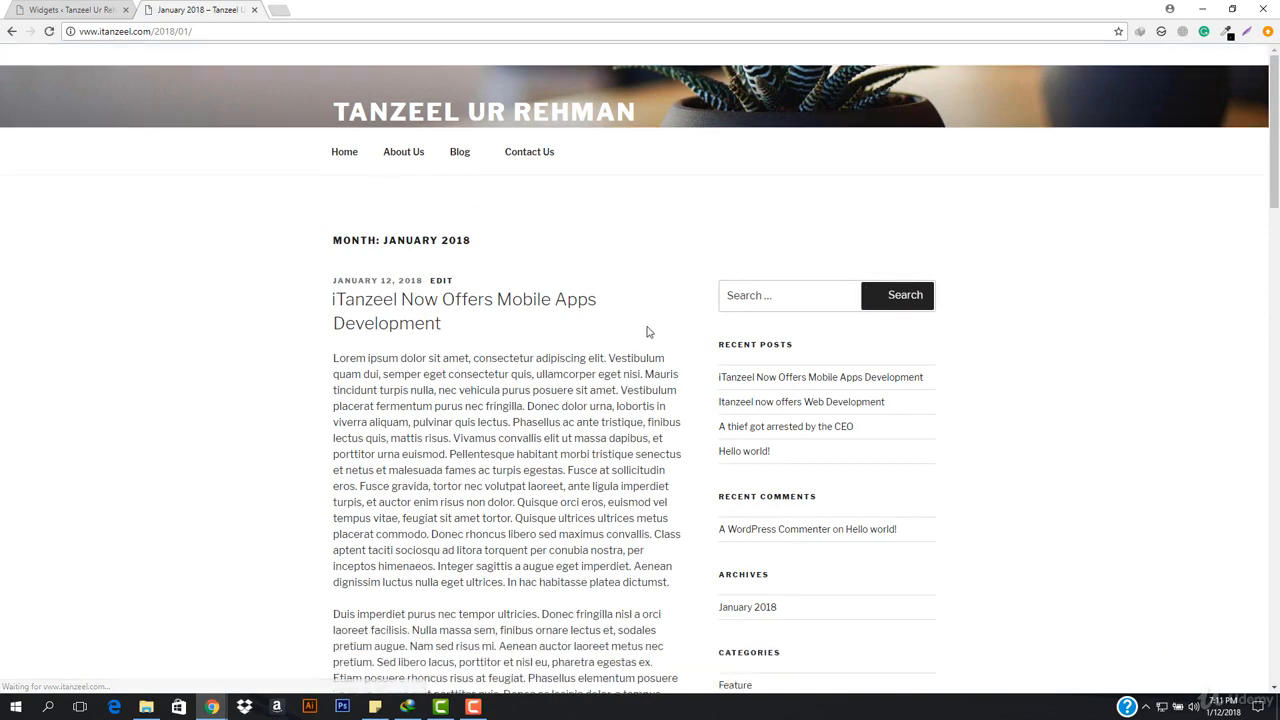
scroll(866, 360, "down", 3)
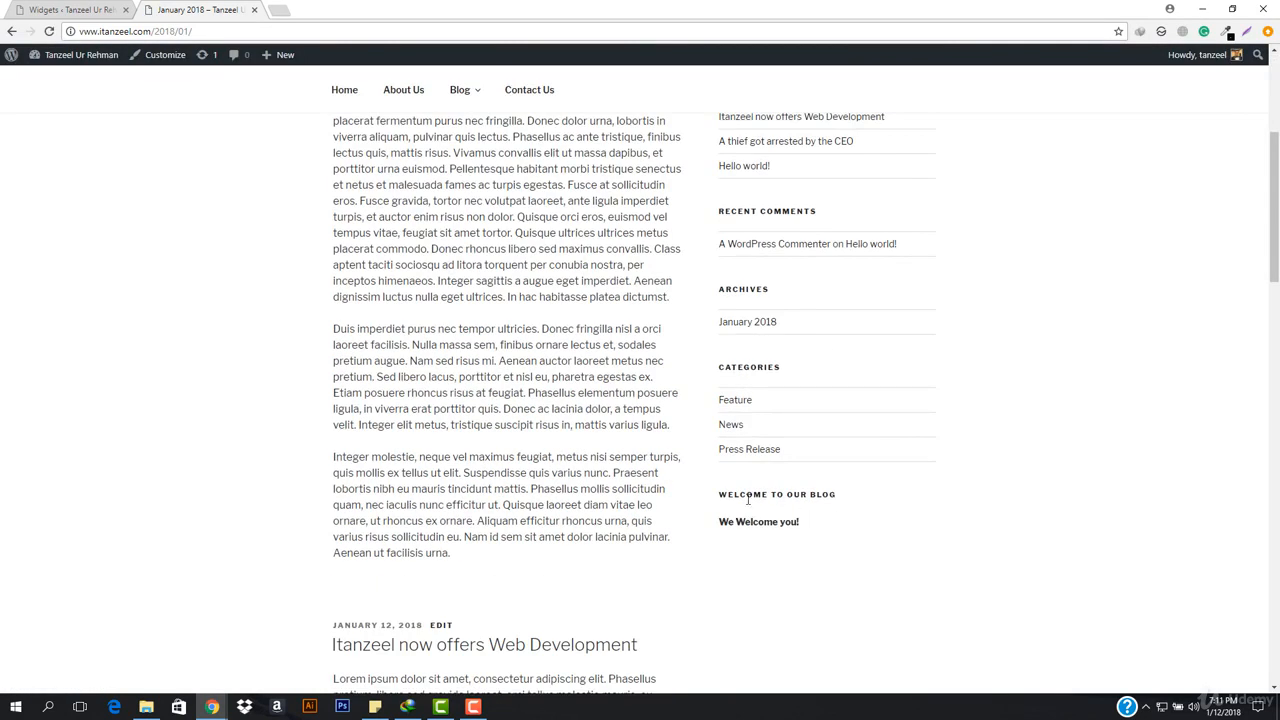
left_click_drag(718, 496, 886, 508)
left_click(886, 508)
left_click(2, 3)
Clear the title of the Text widget in the Blog Sidebar and save the widget
left_click(38, 8)
left_click(732, 285)
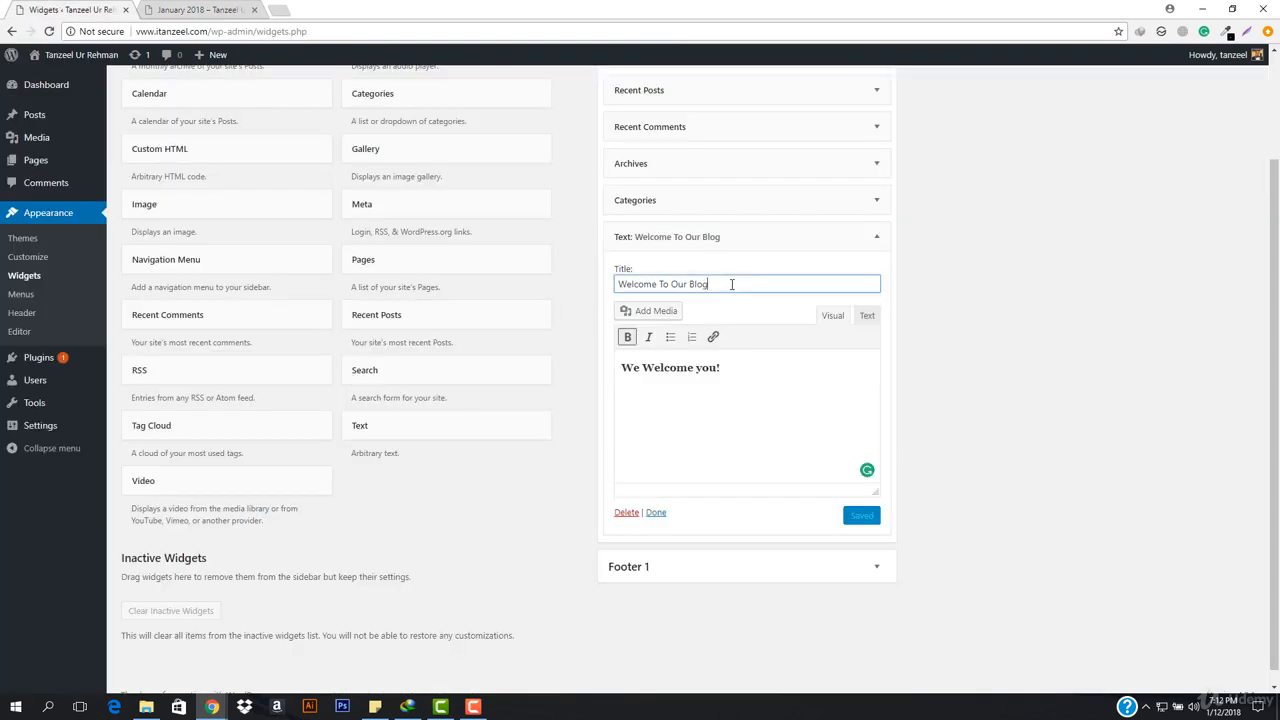
key("ctrl+a")
key("BackSpace")
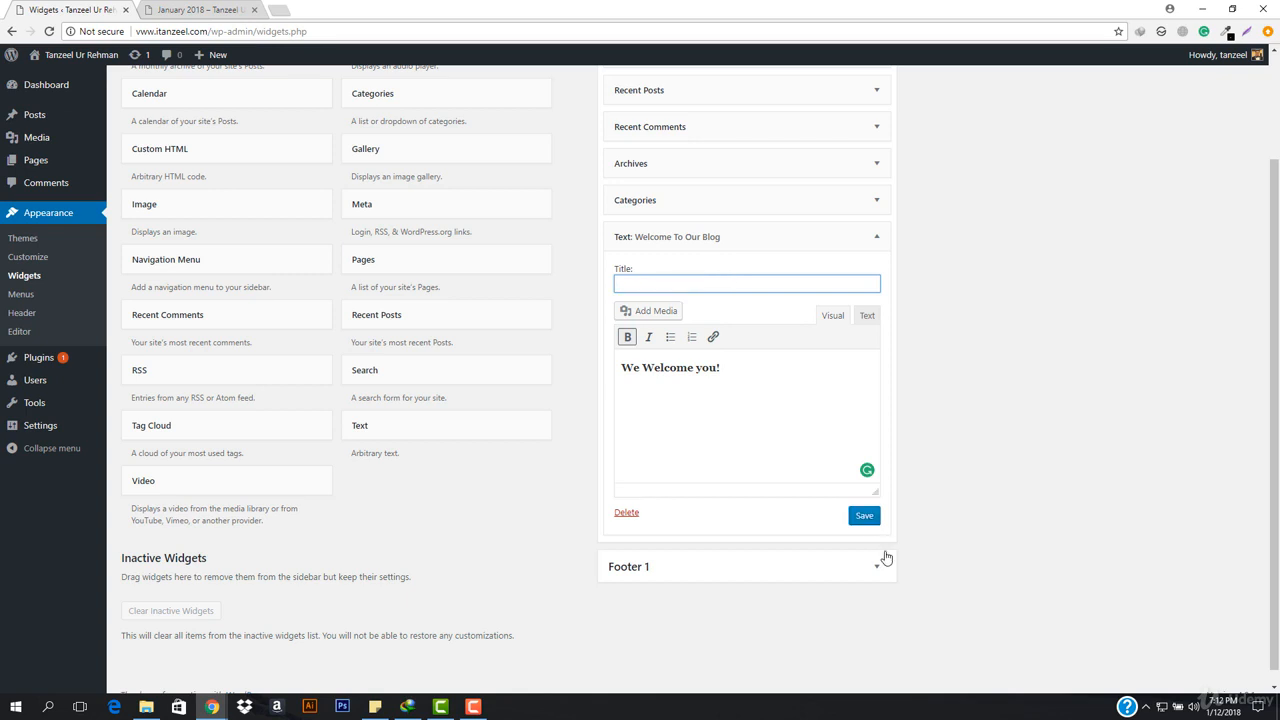
left_click(864, 515)
Reload the January 2018 archive page and check how the sidebar text section looks without its title
left_click(210, 9)
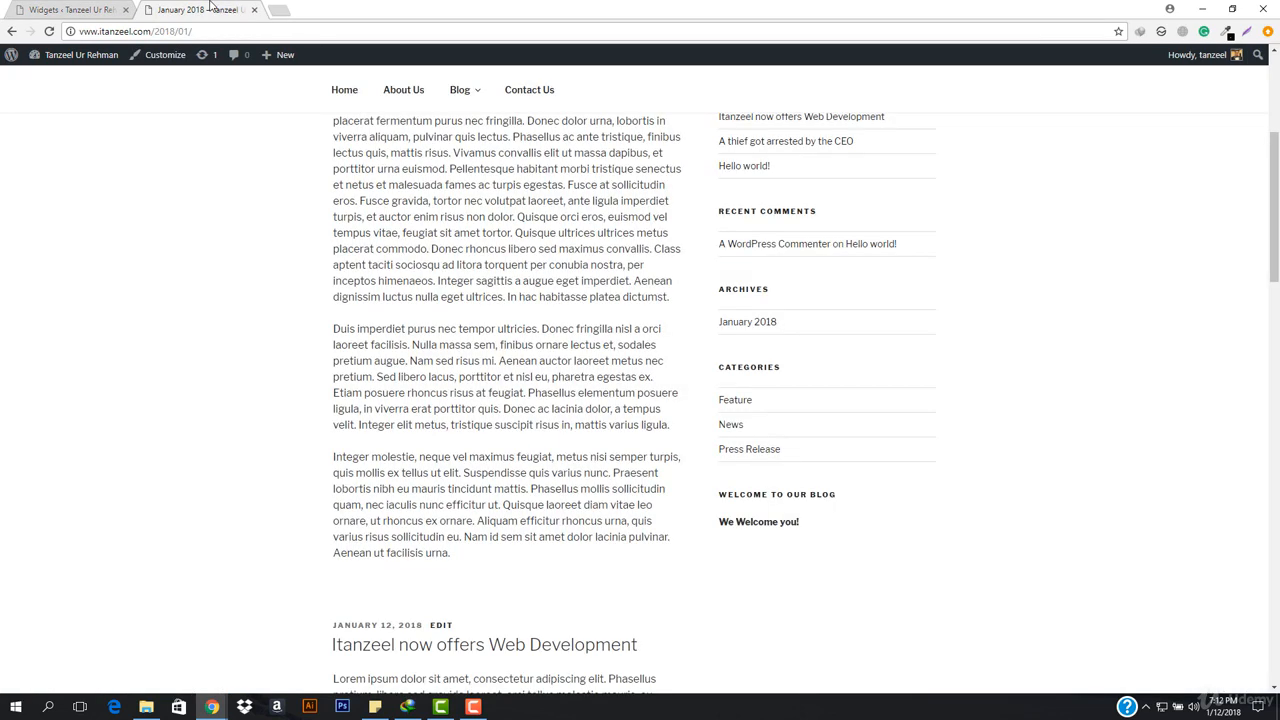
left_click(220, 30)
key("Return")
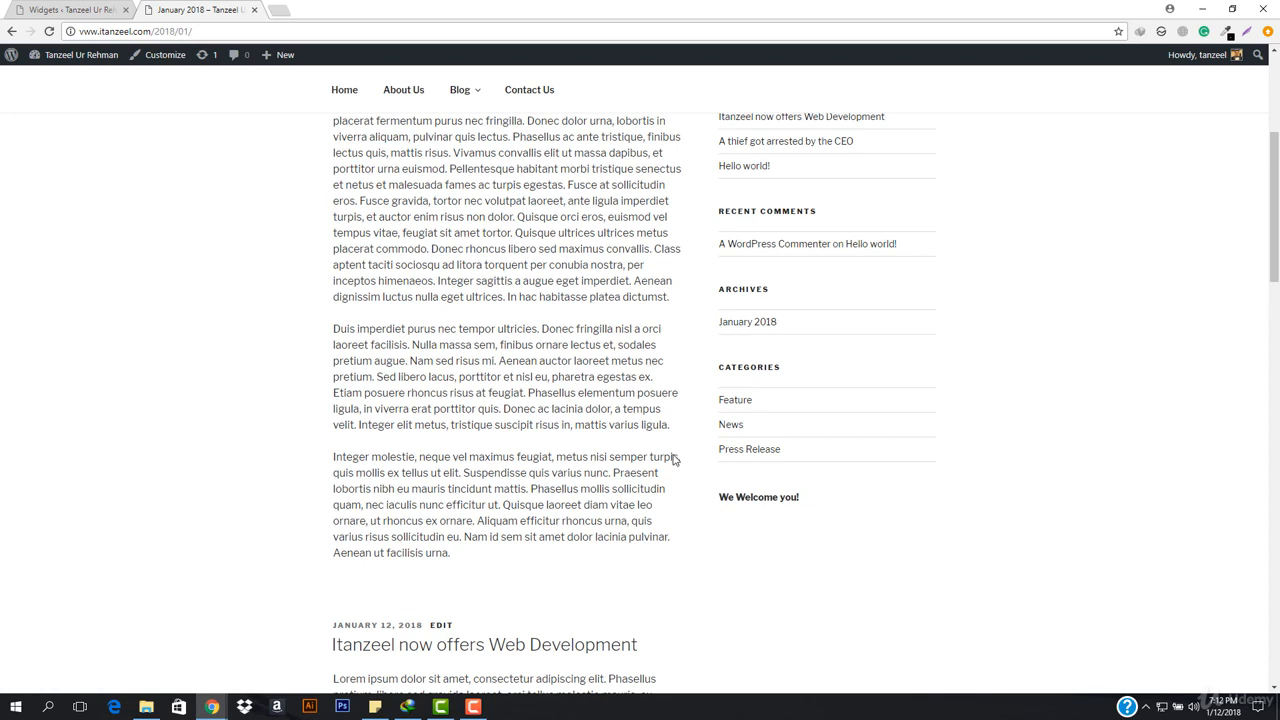
Collapse the Text widget and move it above Search as the first widget in the Blog Sidebar
left_click(95, 8)
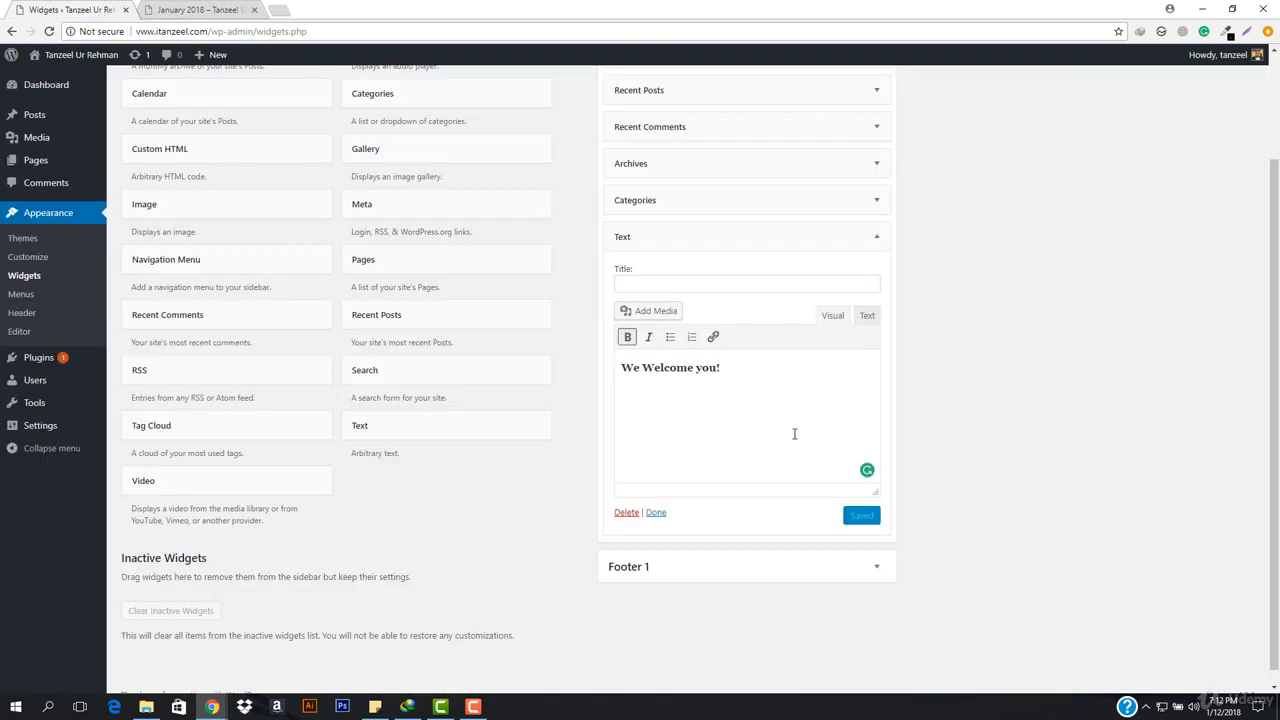
left_click(877, 239)
left_click_drag(783, 229, 726, 189)
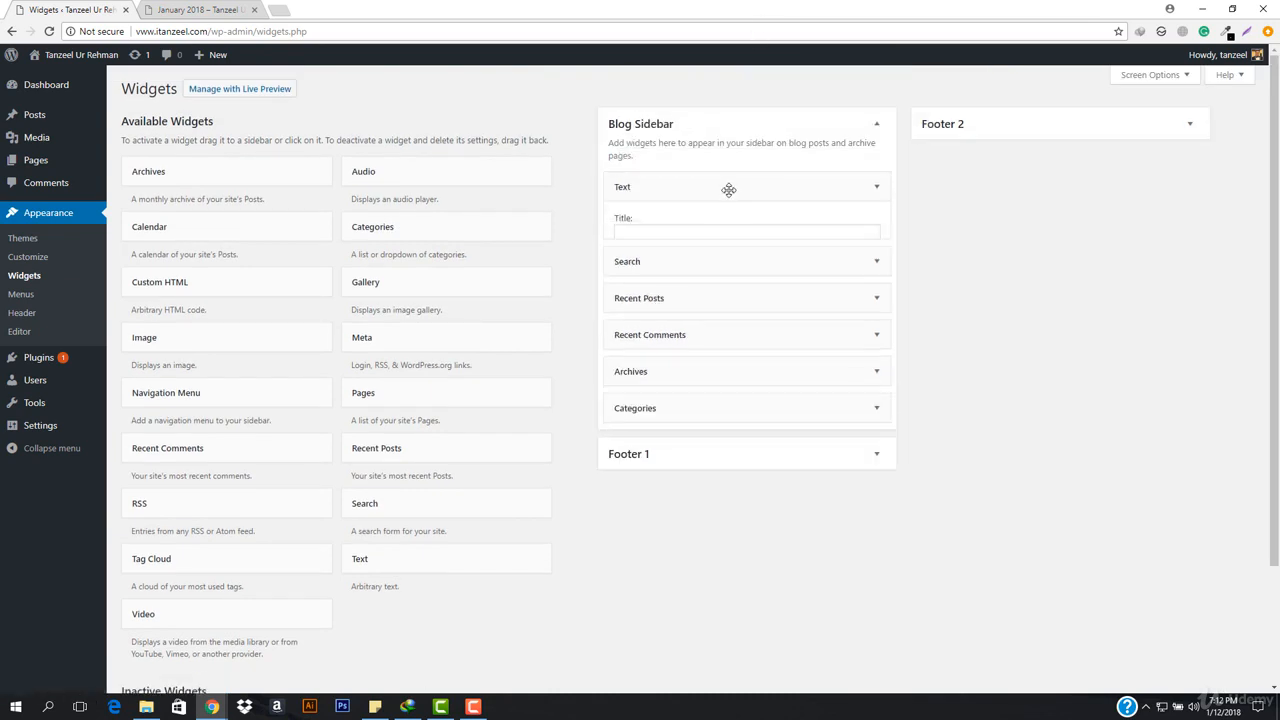
Change the Text widget's content to "We Welcome you to our BLOG!" and save it
left_click(742, 326)
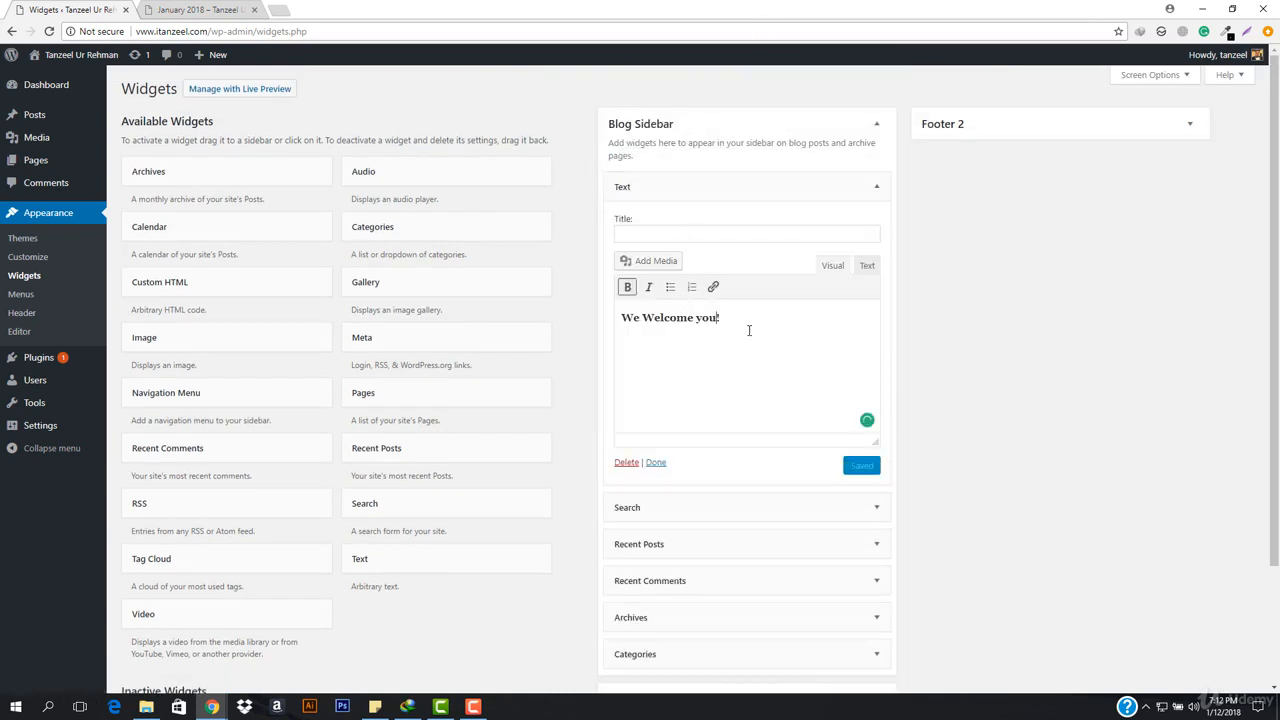
type("to our BLOG")
left_click(864, 466)
Reload the January 2018 archive page and check the welcome text and the order of the sidebar sections
left_click(233, 6)
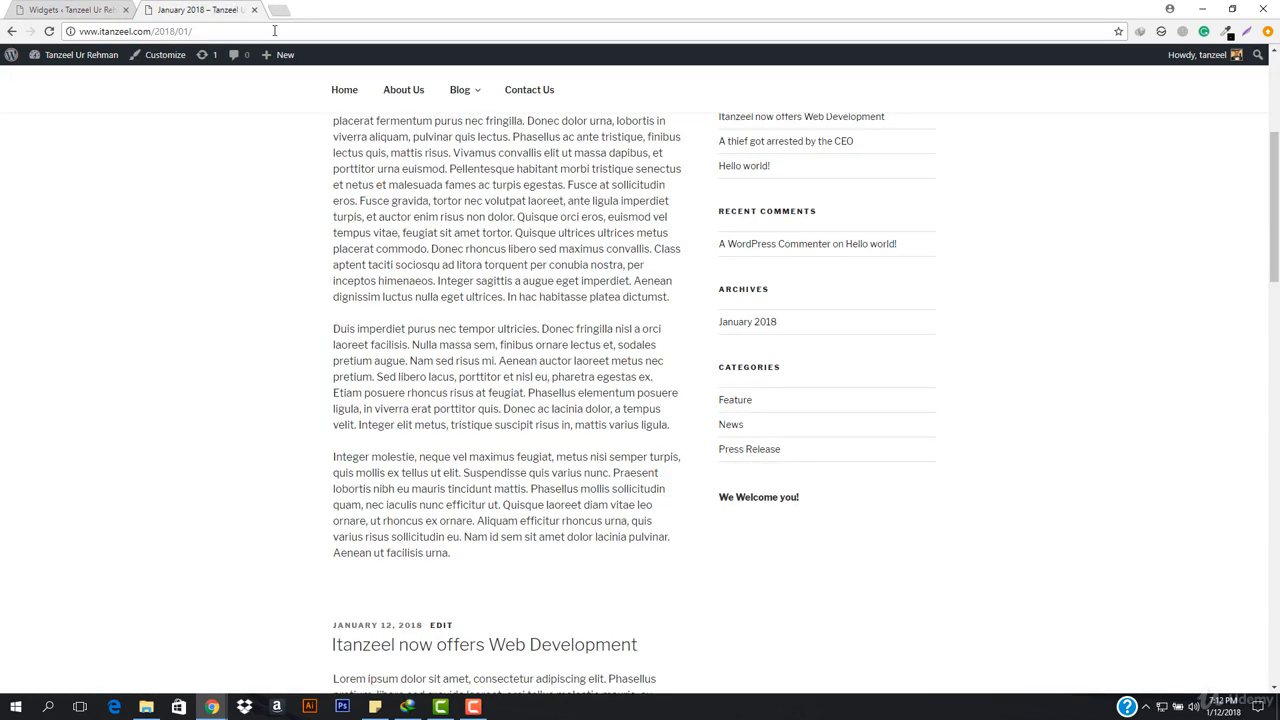
left_click(252, 30)
scroll(369, 338, "up", 5)
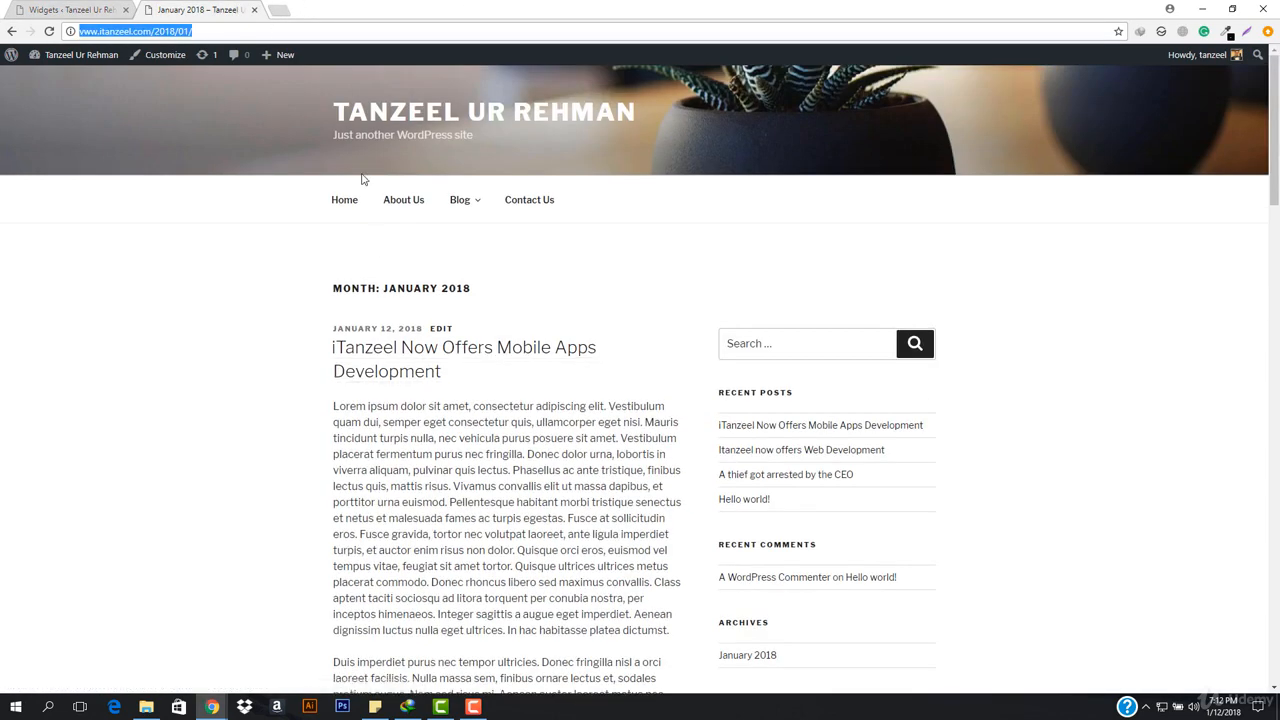
key("Return")
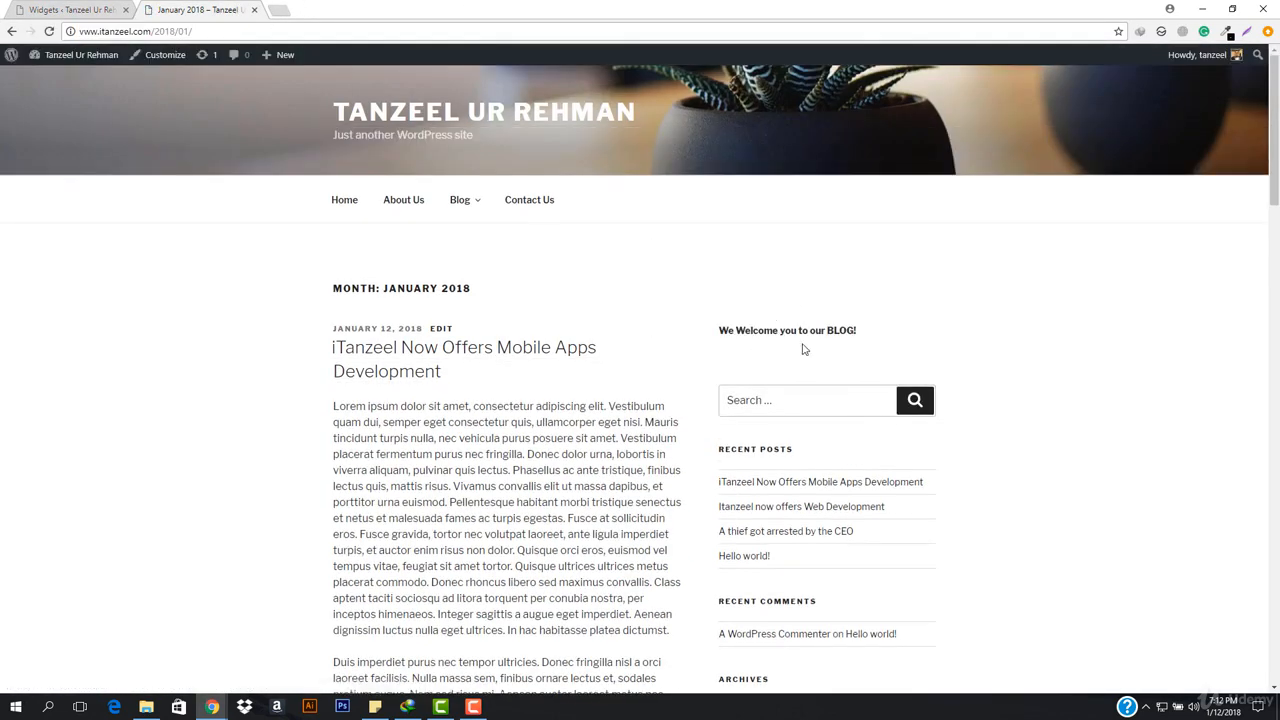
left_click_drag(720, 333, 853, 333)
left_click(853, 332)
left_click(762, 404)
scroll(786, 510, "down", 3)
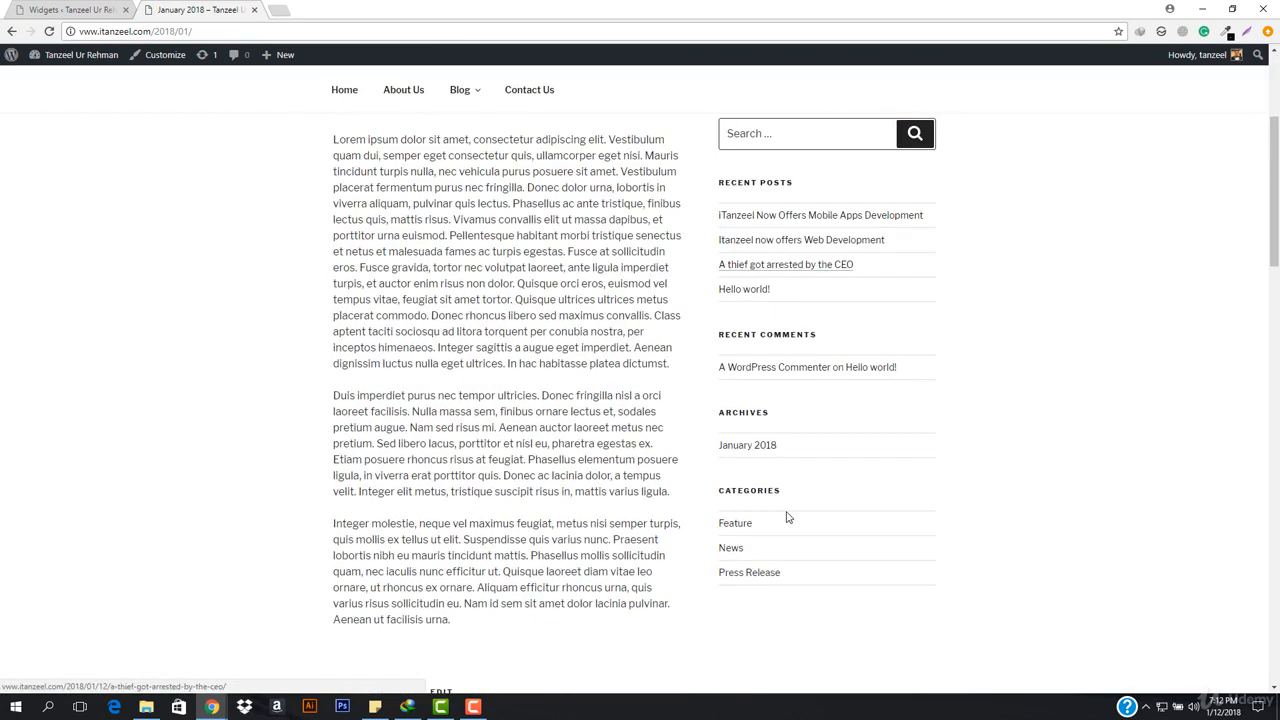
Collapse the Text widget's settings and compare the Blog Sidebar widget order with the live sidebar
left_click(60, 8)
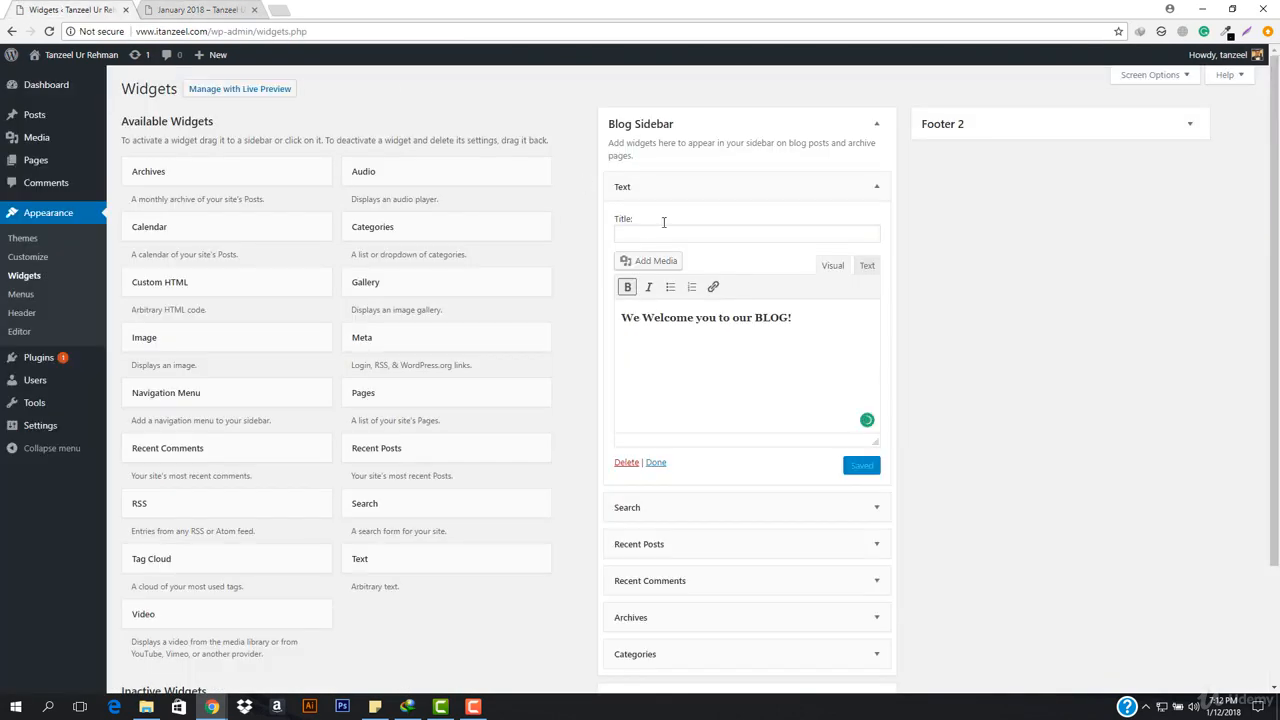
left_click(874, 189)
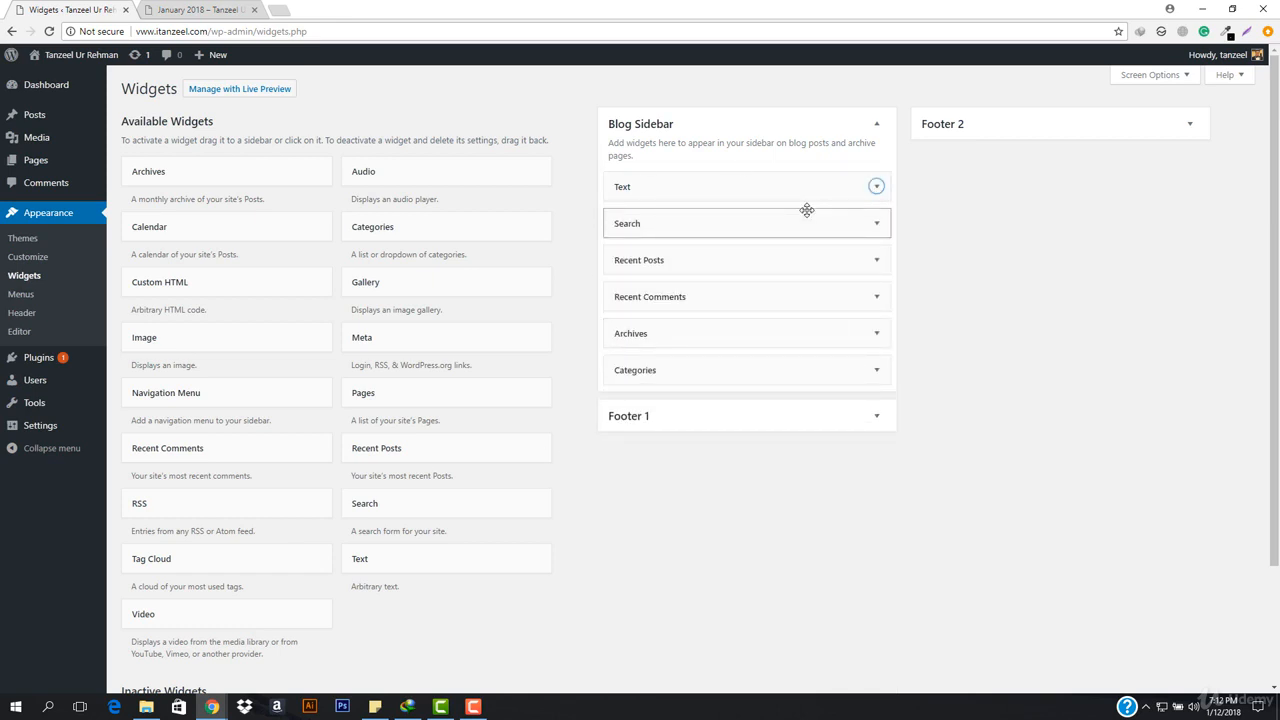
left_click(205, 8)
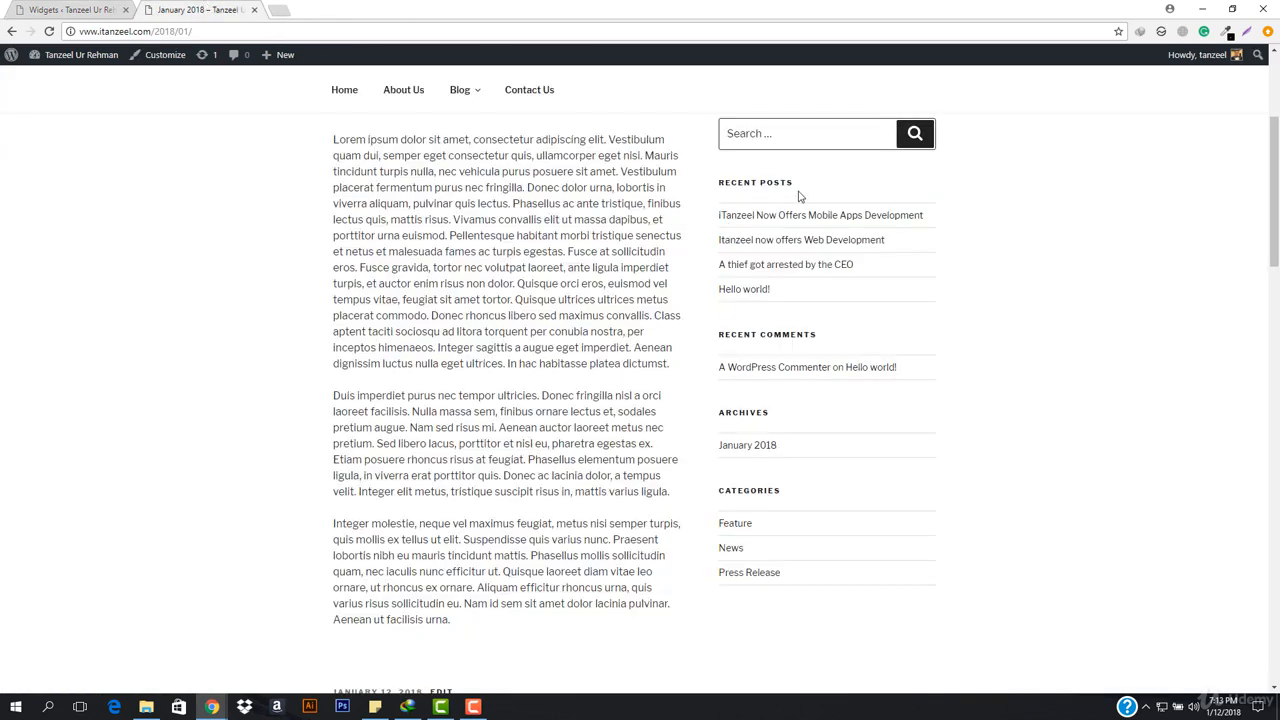
left_click(90, 8)
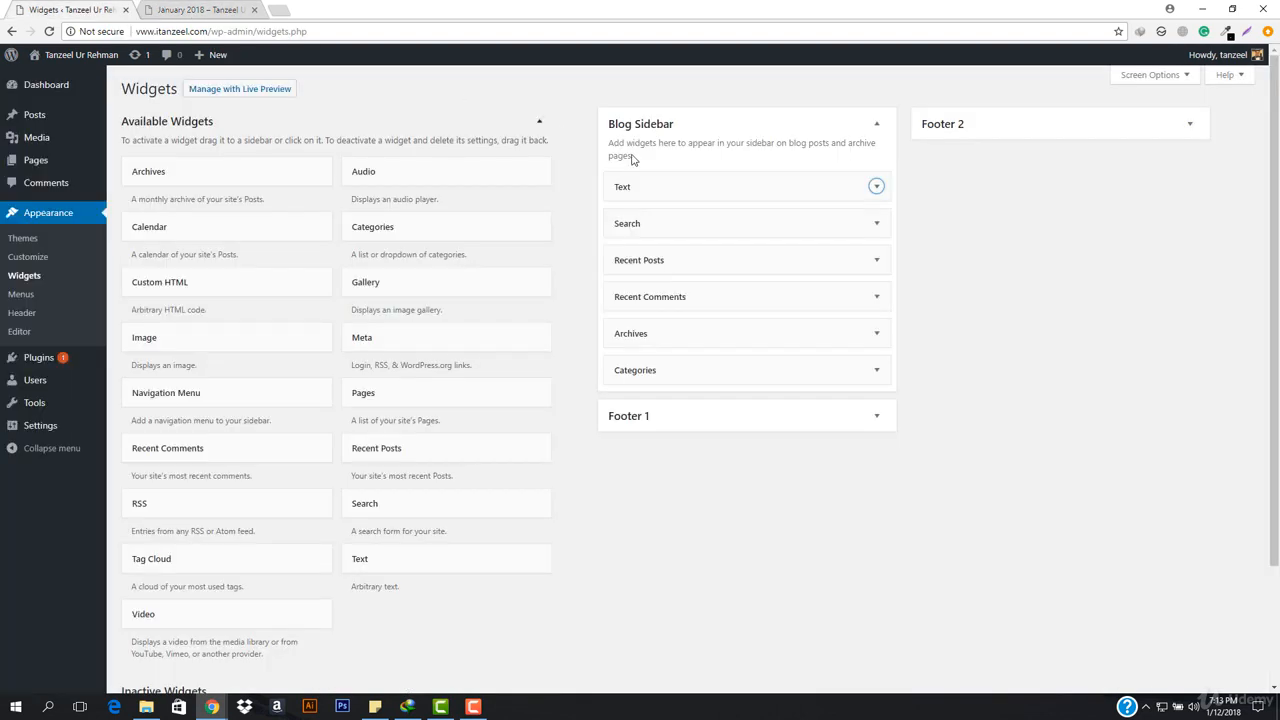
Set the Recent Posts widget in the Blog Sidebar to show 2 posts and save it
left_click(874, 260)
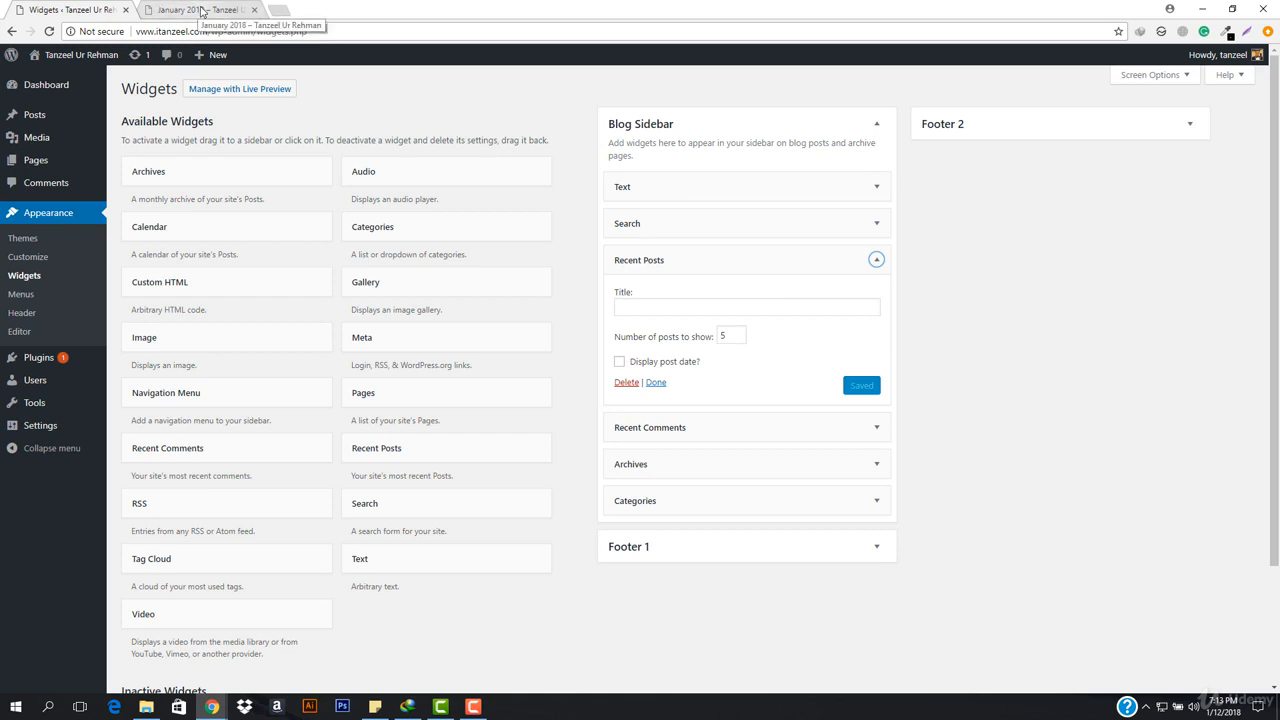
left_click(727, 339)
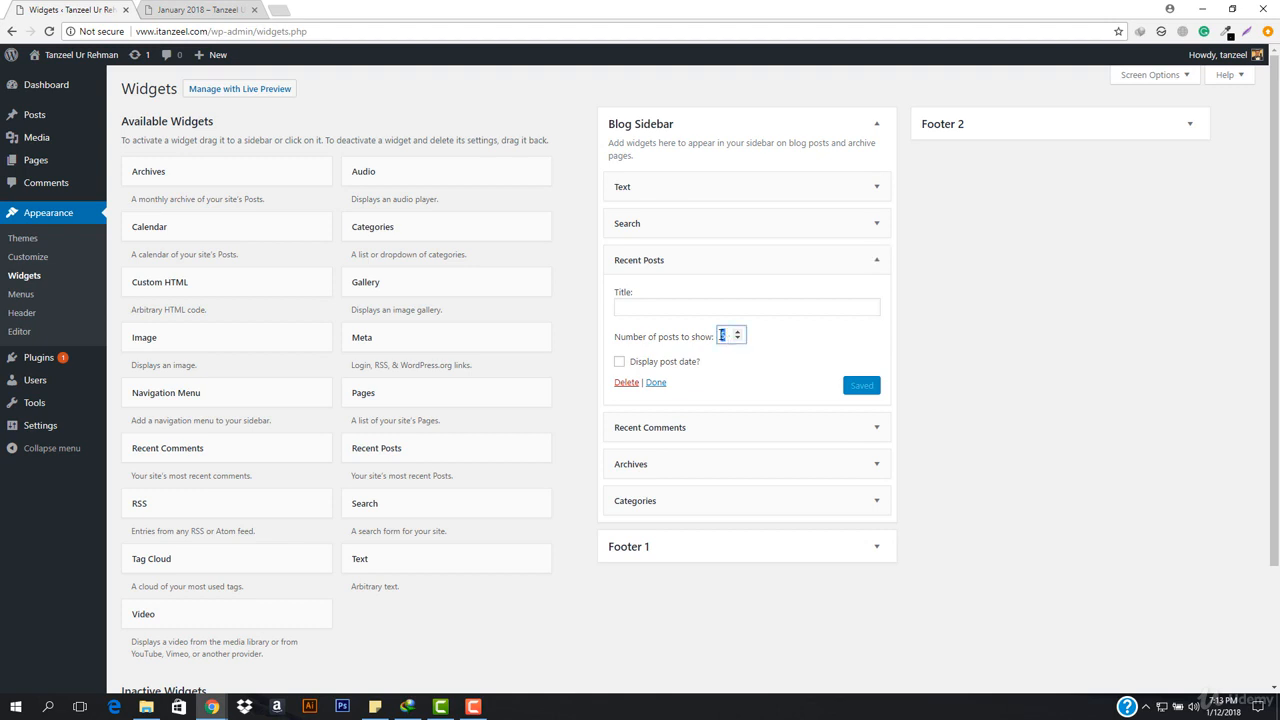
type("3")
left_click(867, 387)
Reload the January 2018 archive page and check the Recent Posts list in the sidebar
key("ctrl+Tab")
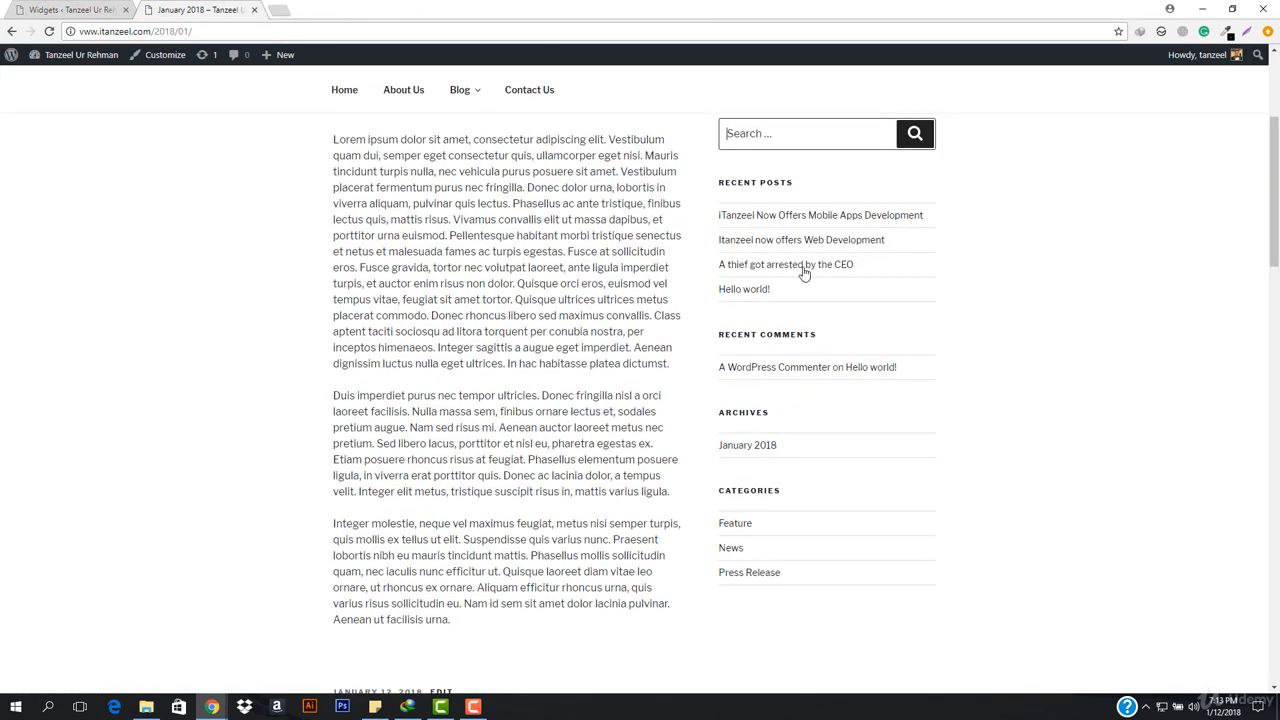
left_click(251, 31)
key("Return")
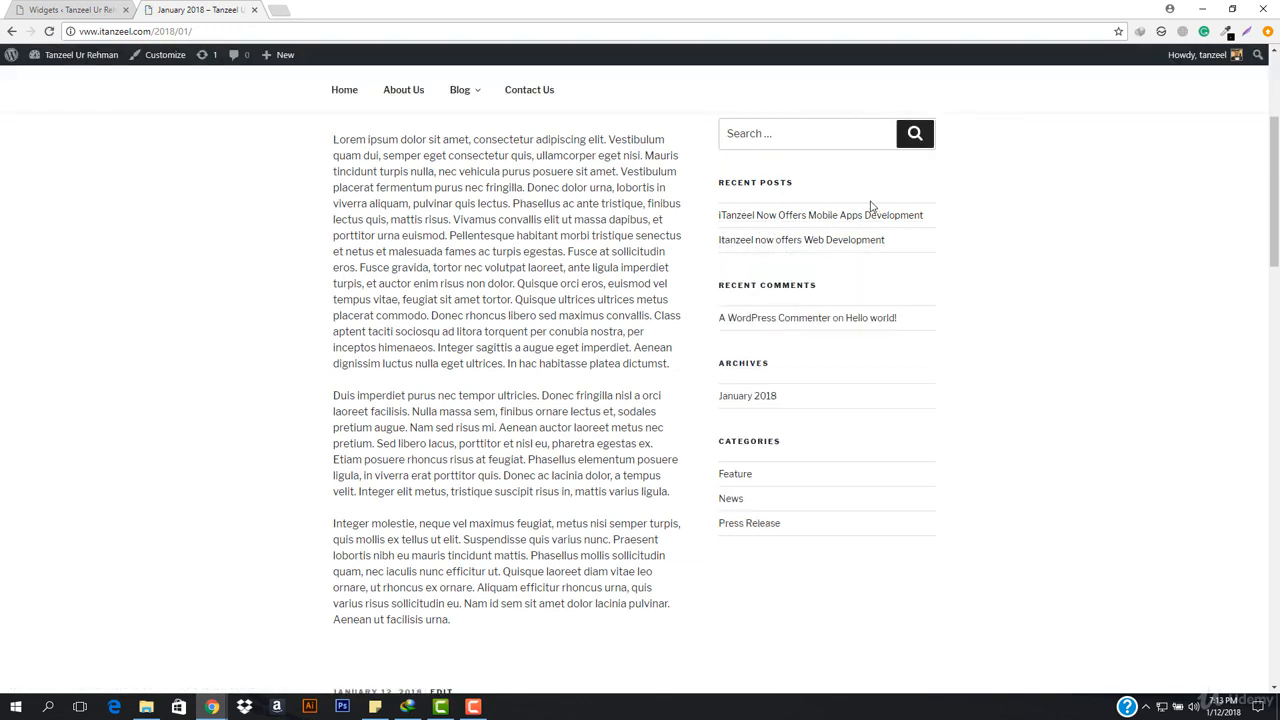
Collapse the Recent Posts widget's settings and delete the Recent Comments widget from the Blog Sidebar
left_click(68, 9)
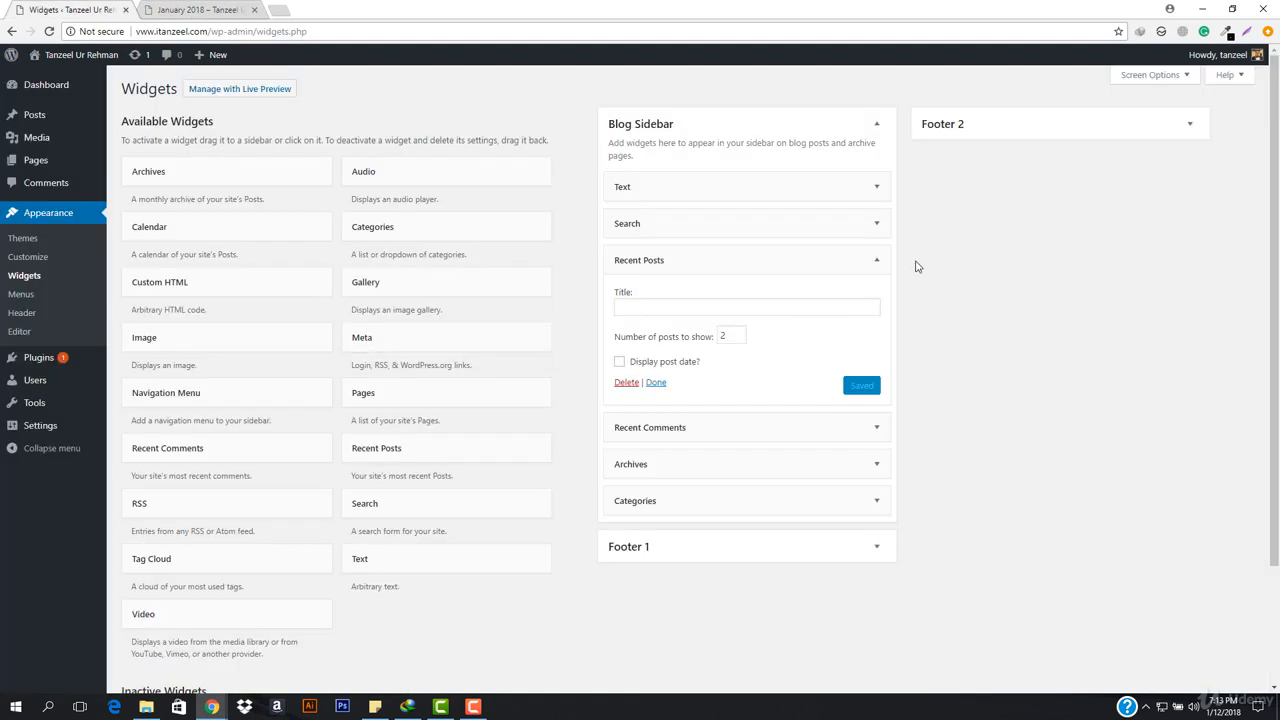
left_click(877, 259)
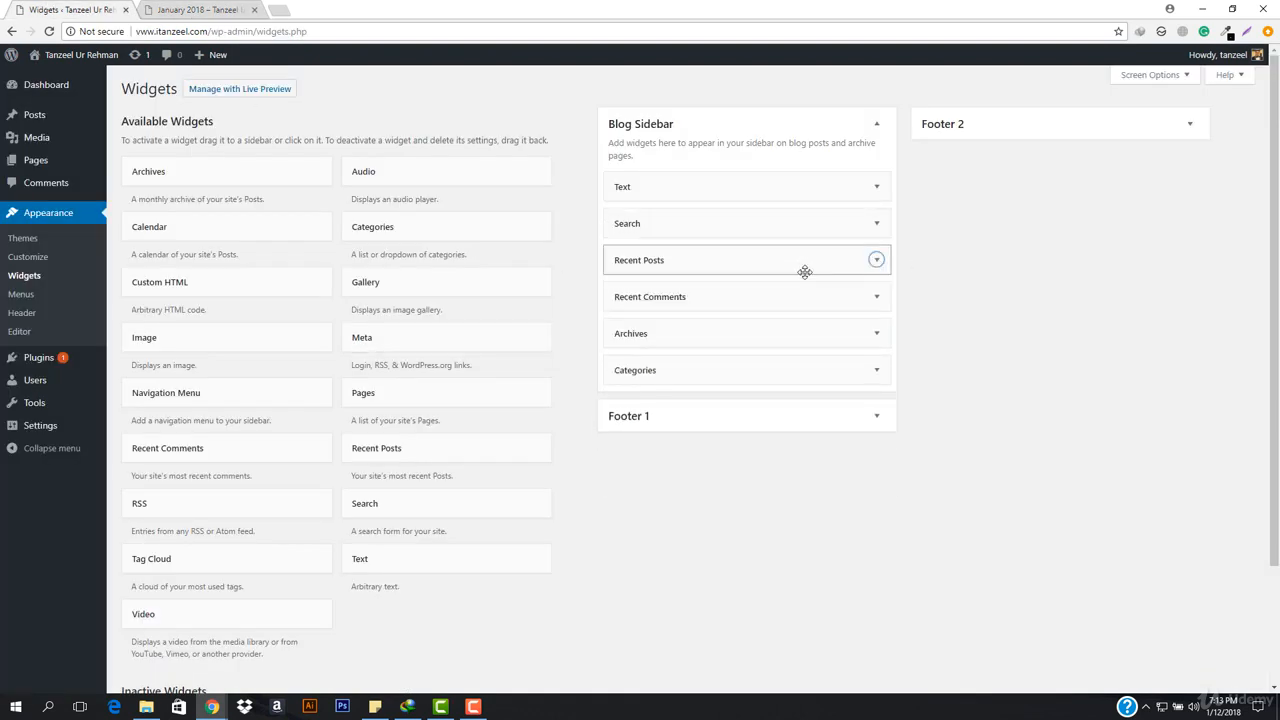
left_click(876, 297)
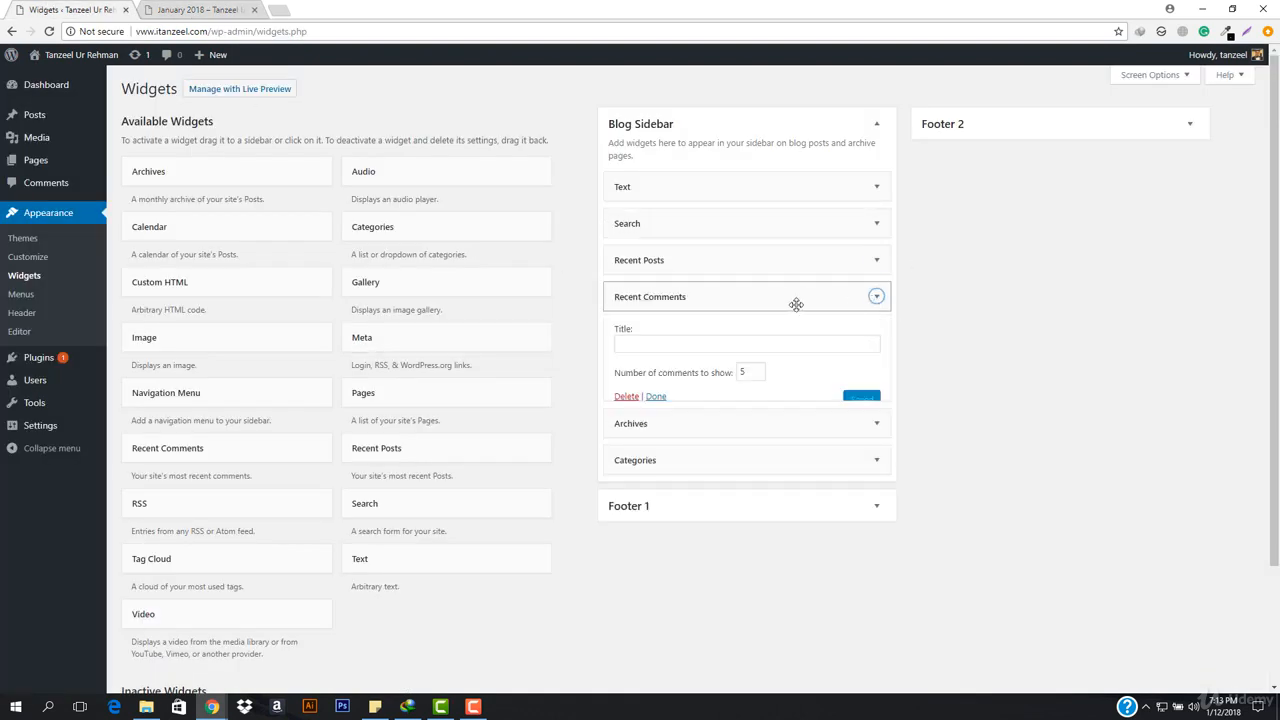
left_click(750, 375)
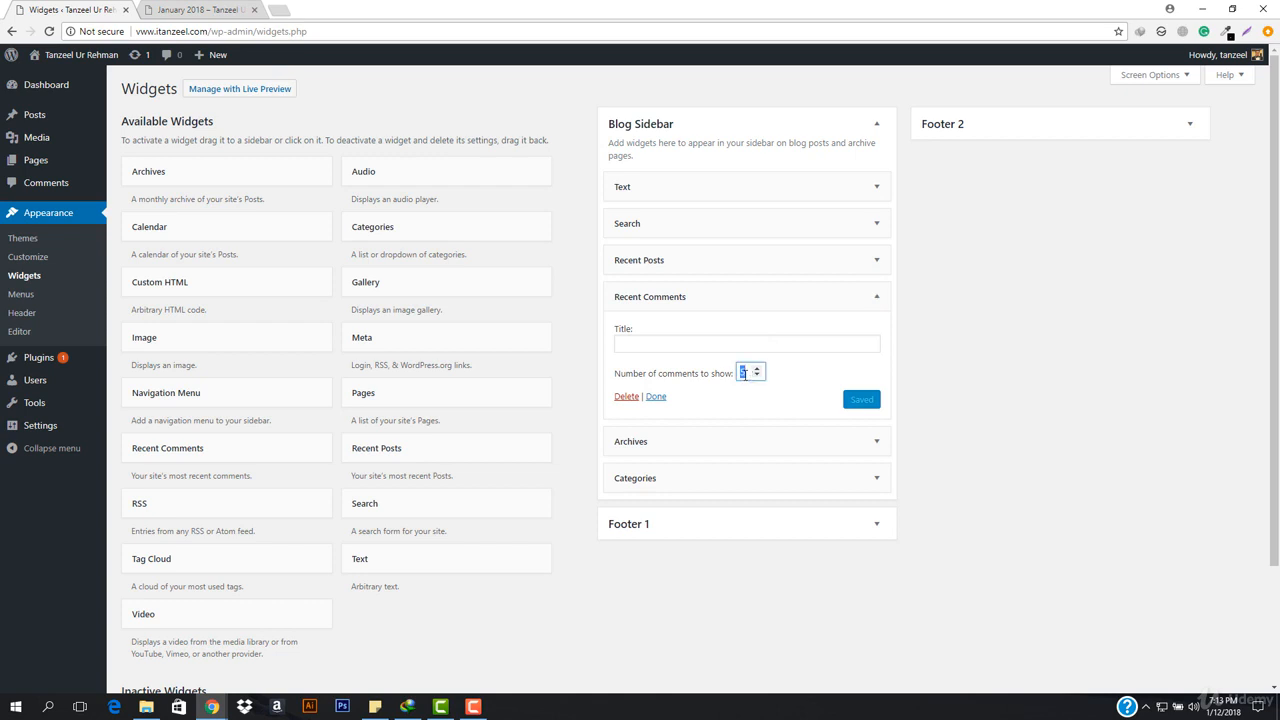
left_click(628, 397)
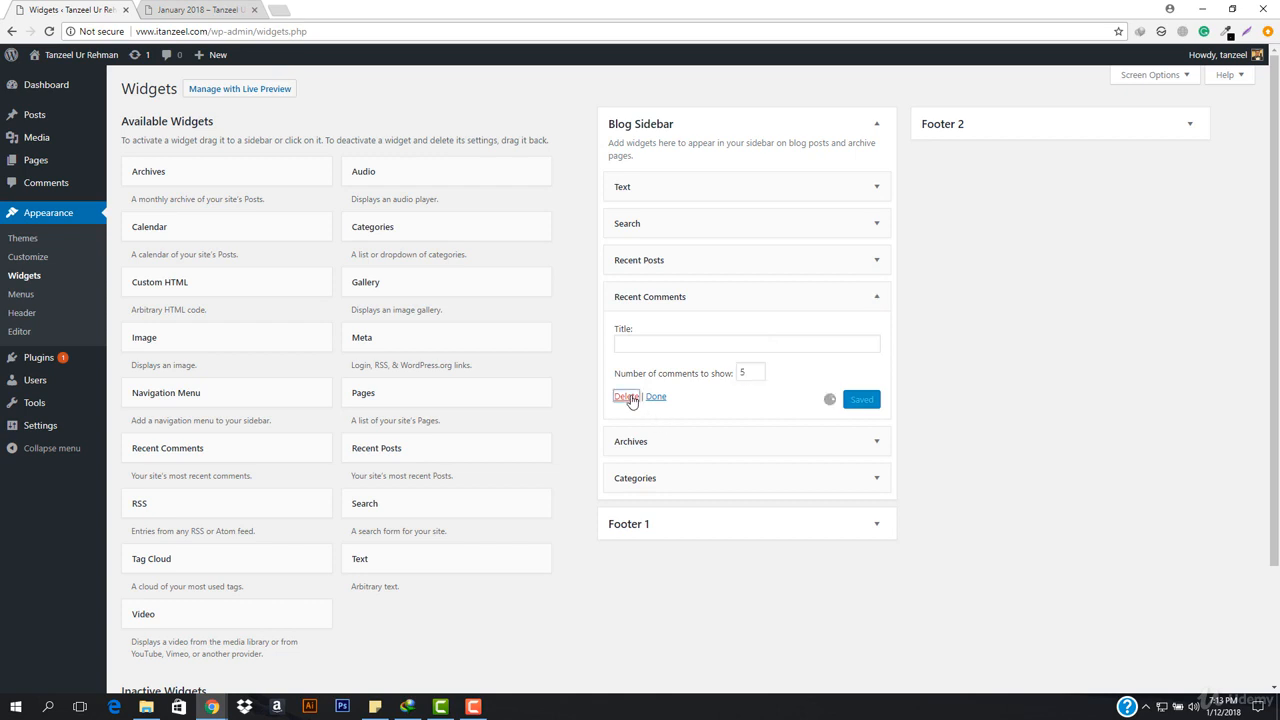
Reload the January 2018 archive page and compare its sidebar sections with the Blog Sidebar widget list
left_click(197, 10)
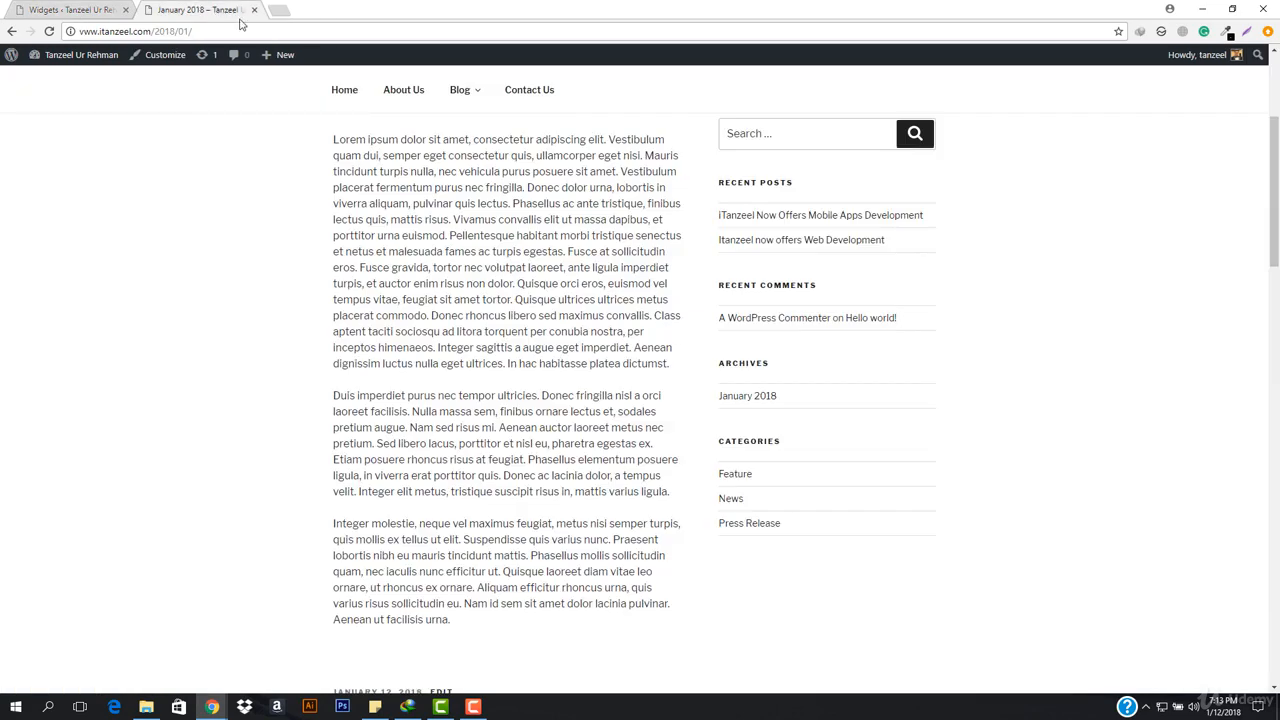
left_click(248, 30)
key("Return")
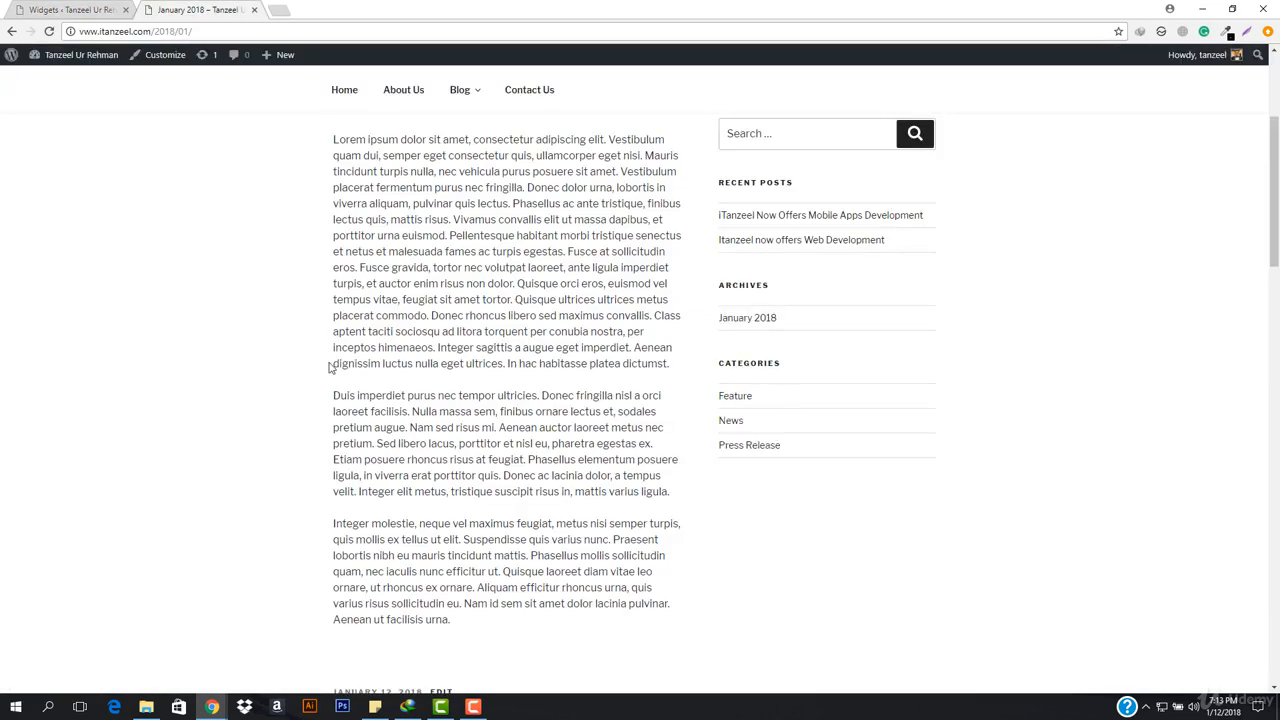
scroll(334, 366, "up", 3)
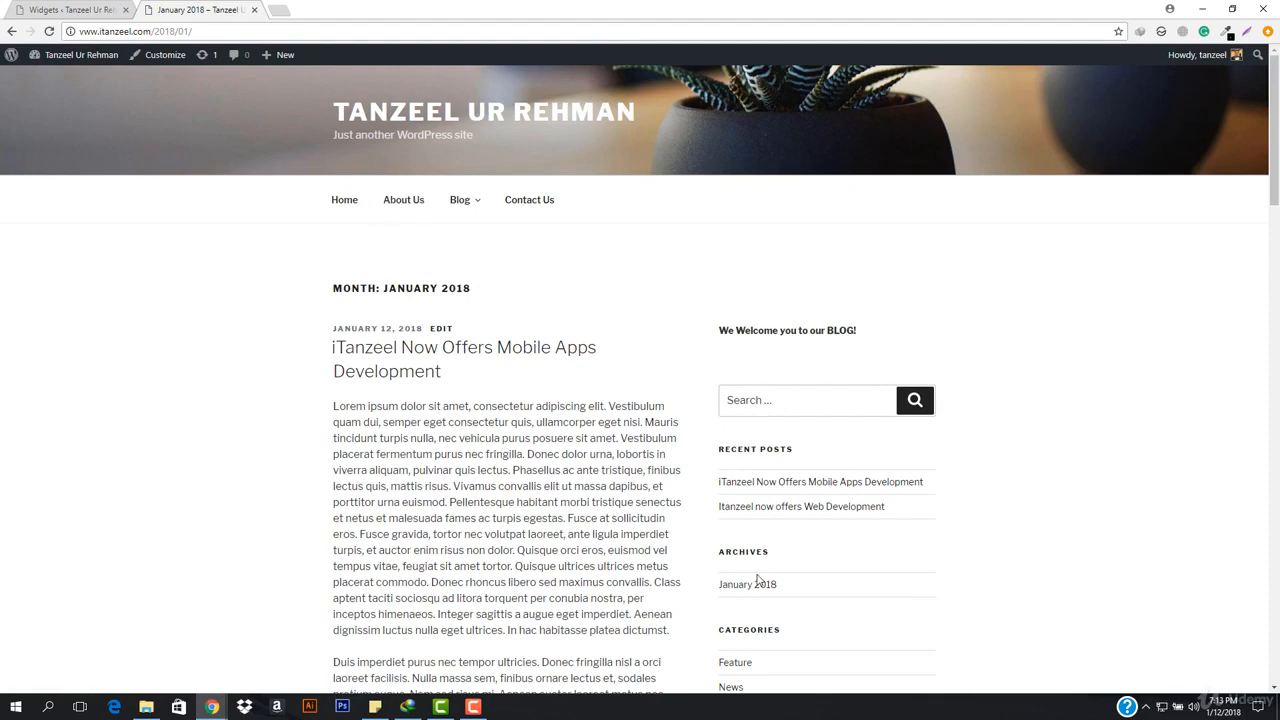
scroll(657, 432, "down", 2)
left_click(70, 10)
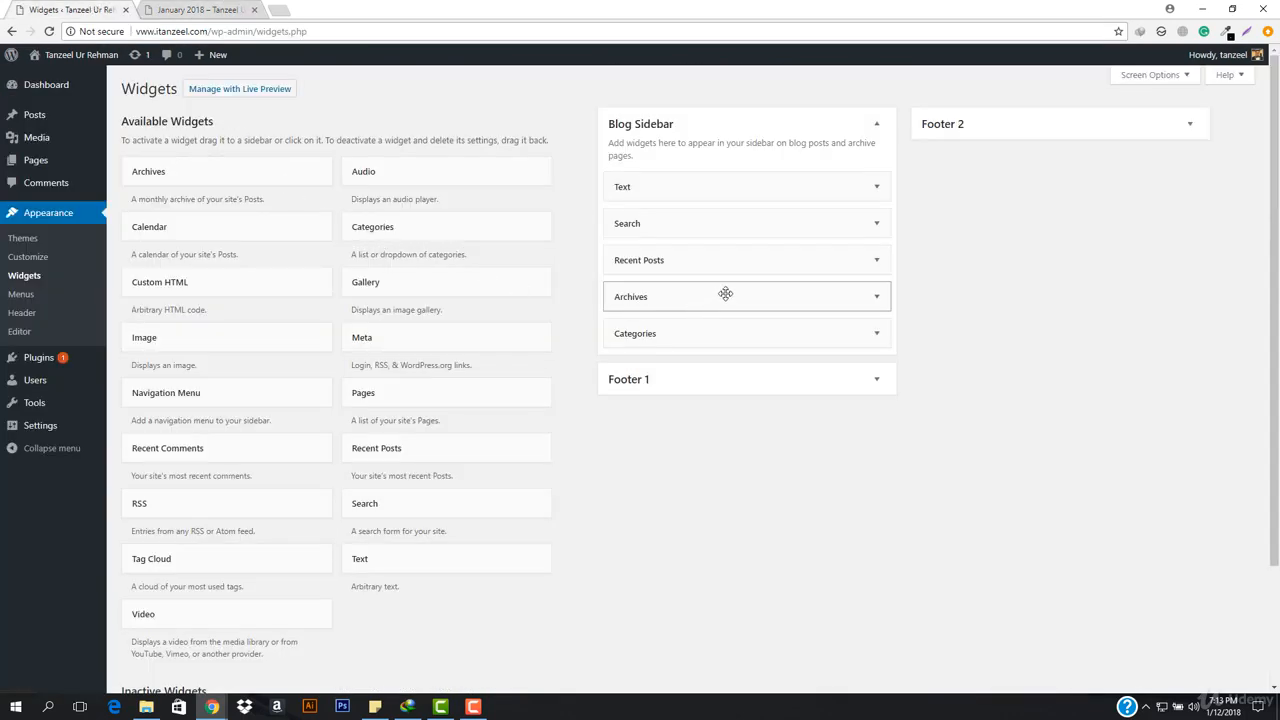
left_click(210, 10)
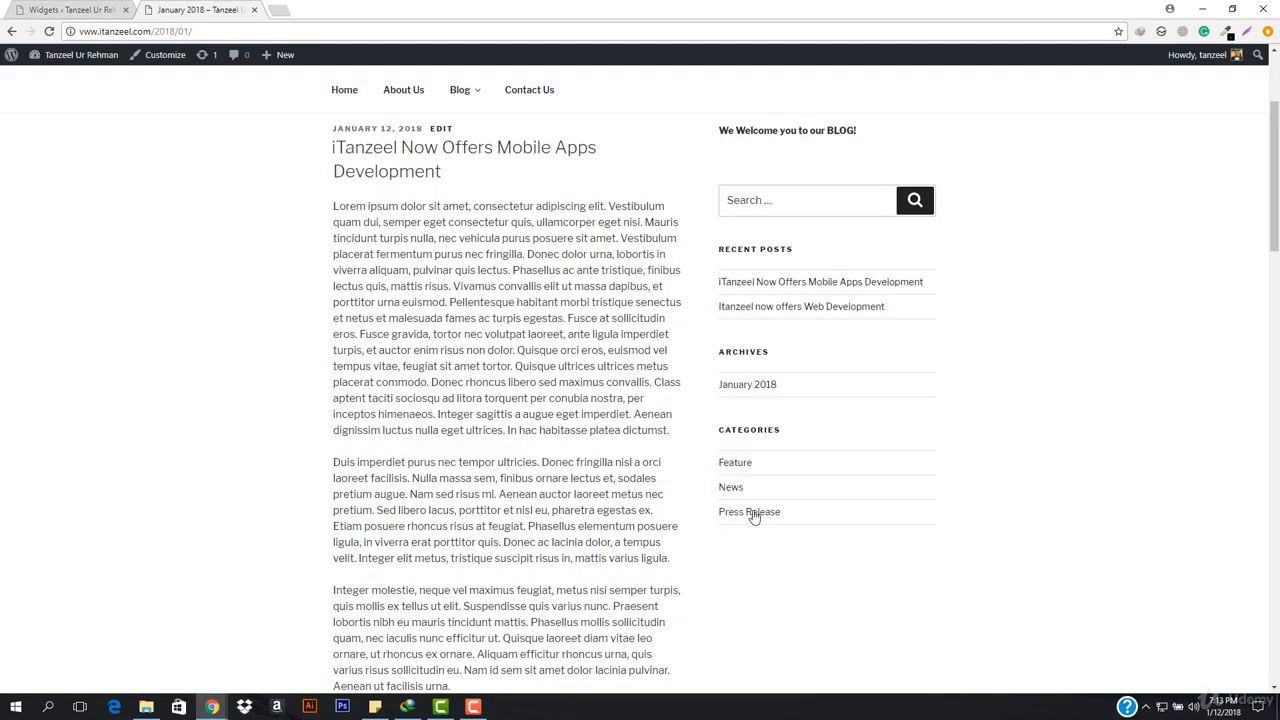
Set the Categories widget in the Blog Sidebar to display as a dropdown and save it
left_click(102, 5)
left_click(877, 333)
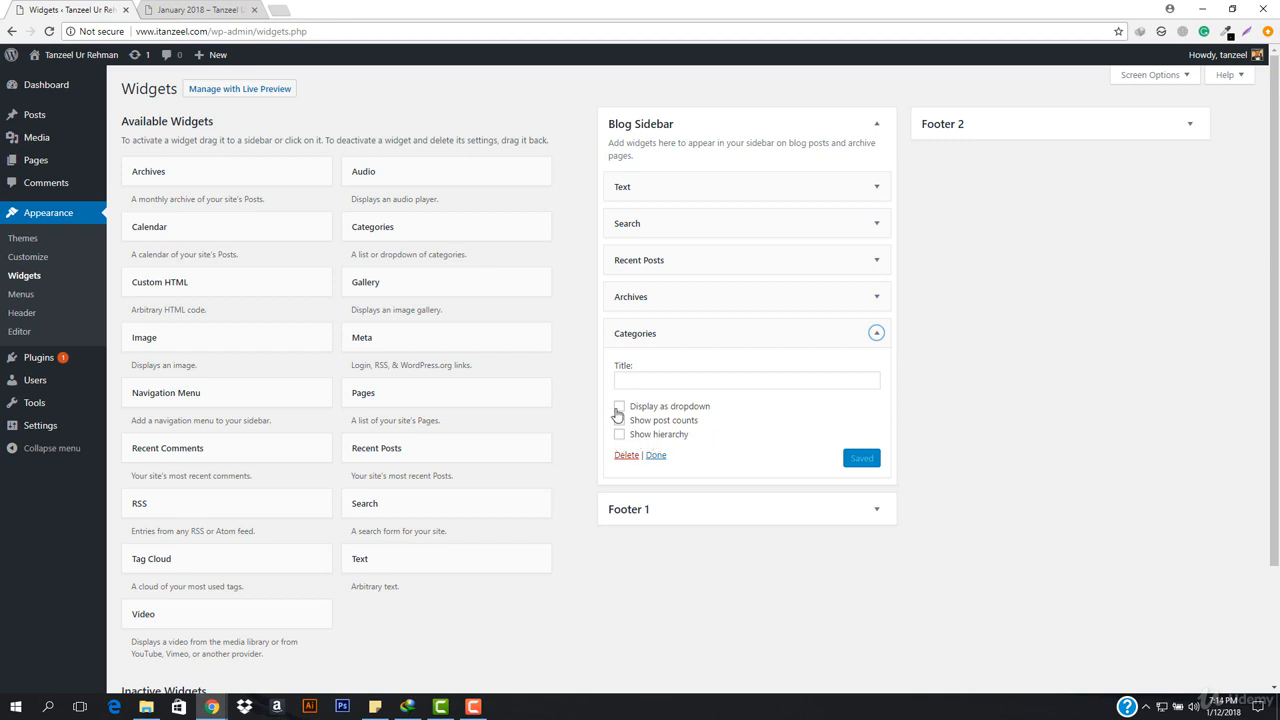
left_click(619, 407)
left_click(862, 459)
Reload the January 2018 archive page, choose News from the Categories dropdown and look through that category's posts
left_click(208, 9)
left_click(248, 31)
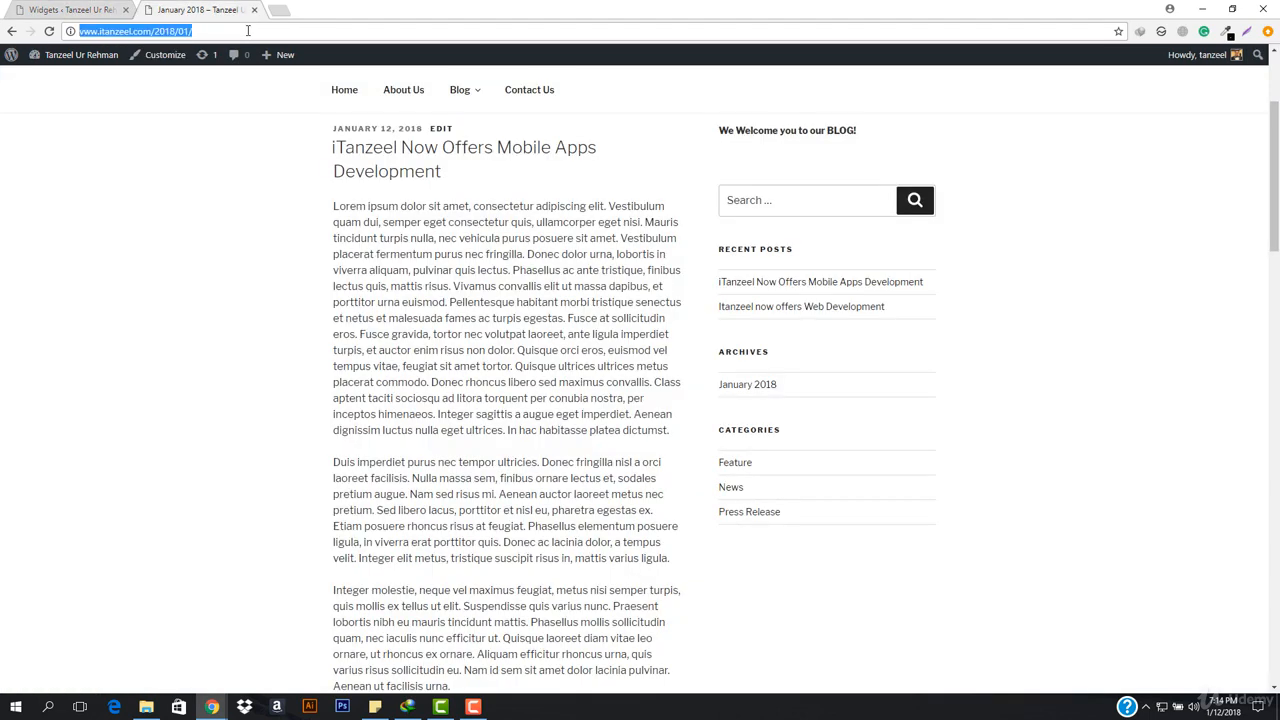
key("Return")
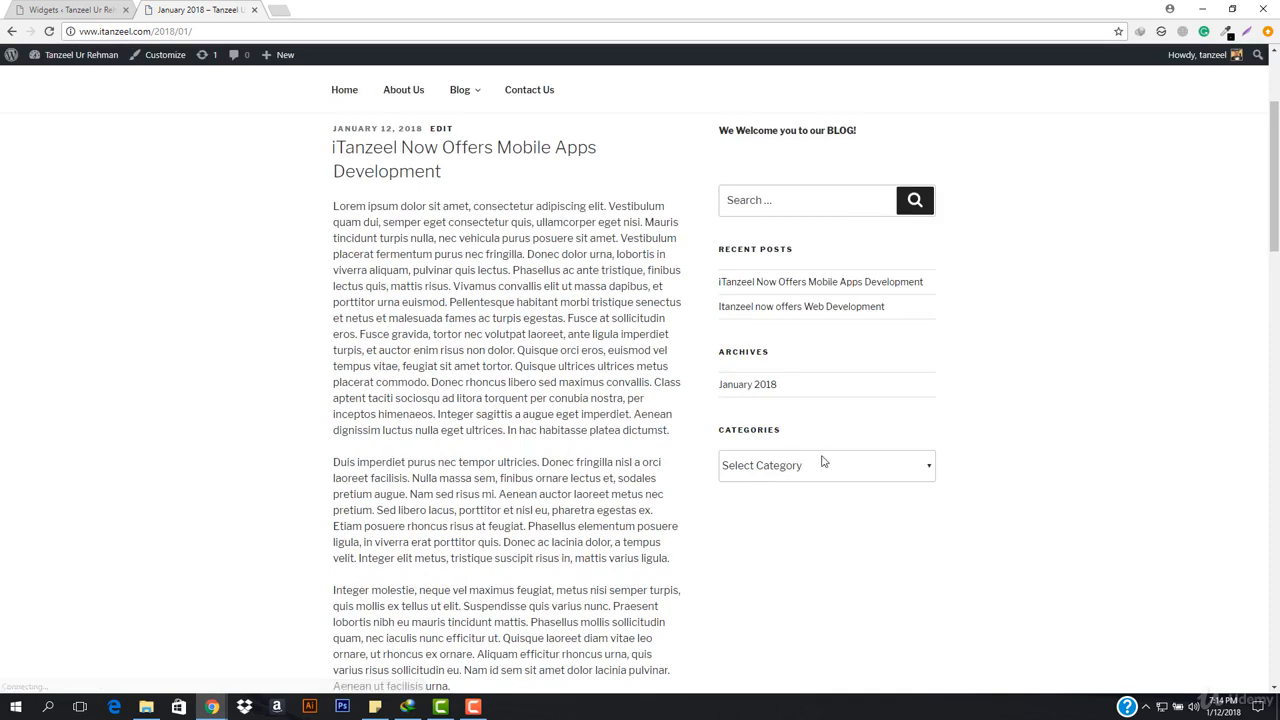
left_click(828, 475)
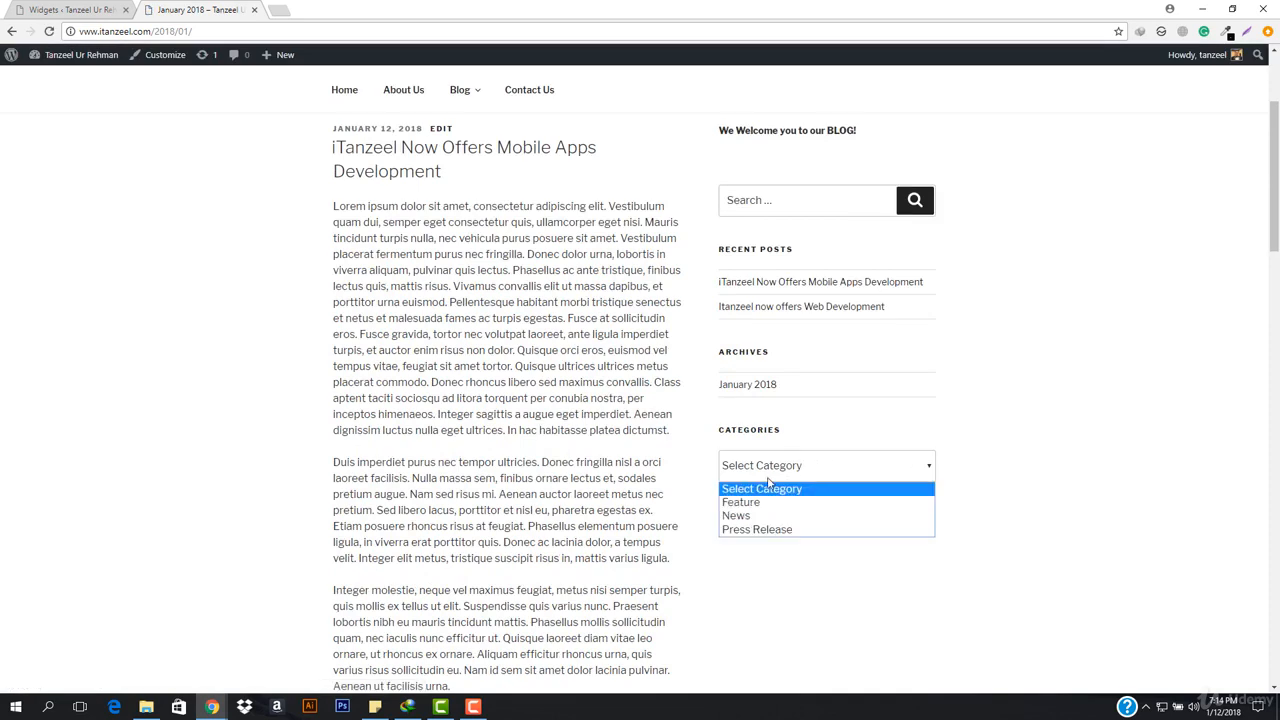
left_click(768, 515)
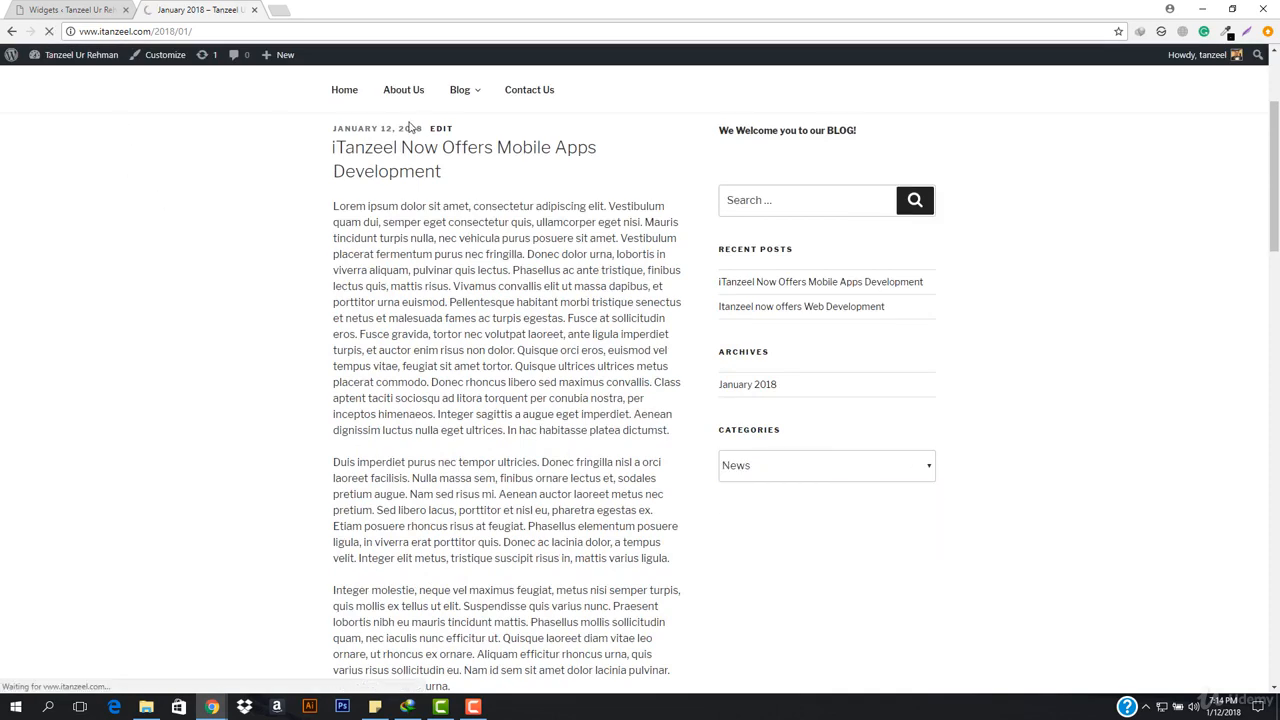
scroll(414, 491, "down", 10)
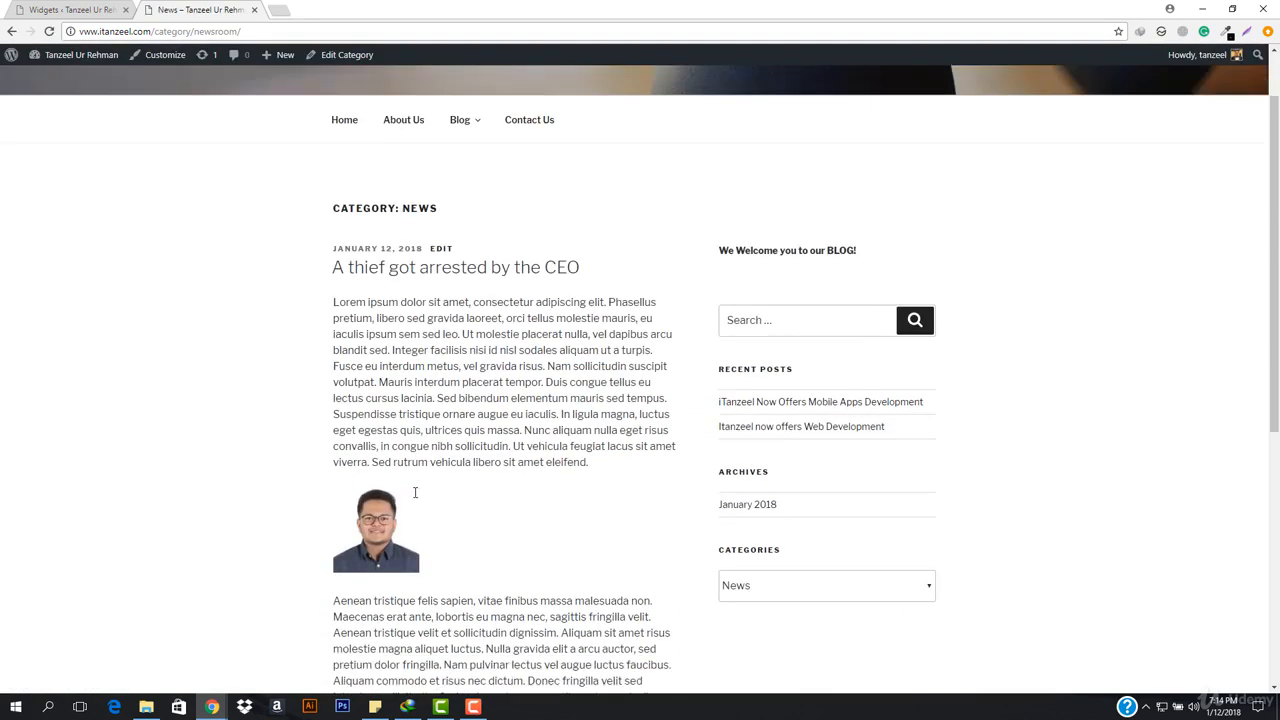
scroll(565, 447, "up", 3)
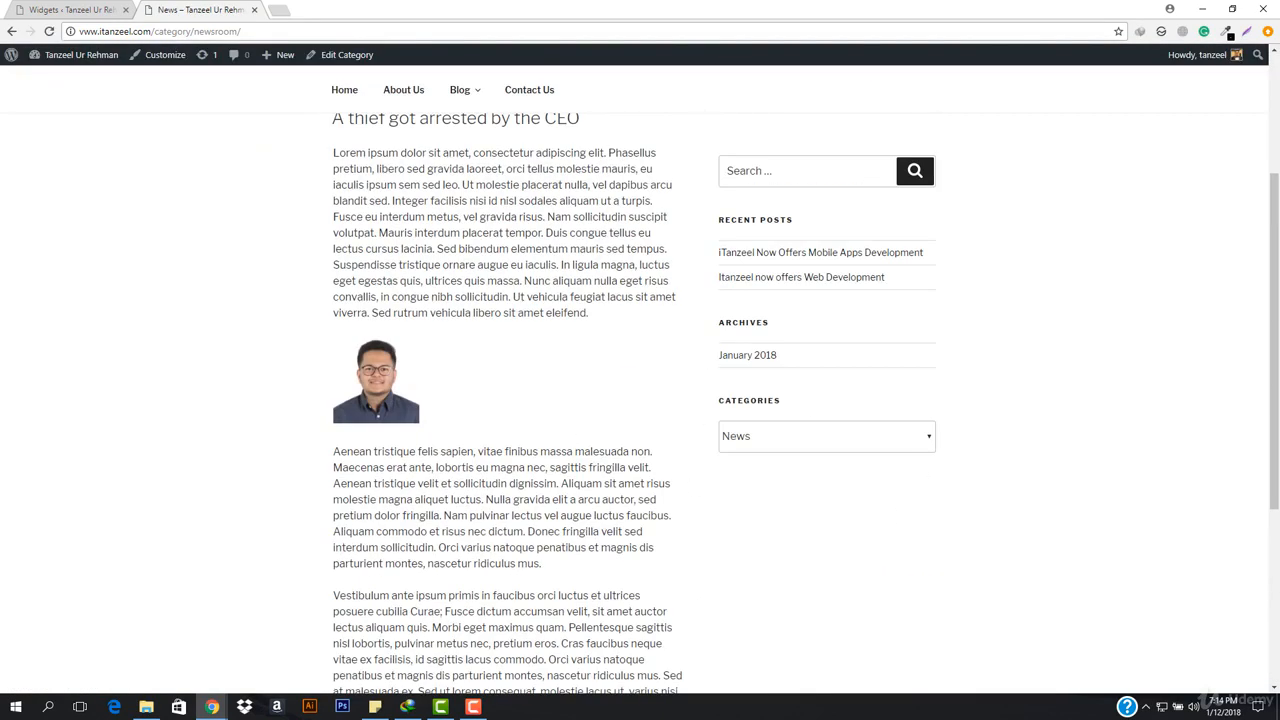
Enable post counts for the Categories widget, keep its dropdown display on, and save it
left_click(70, 8)
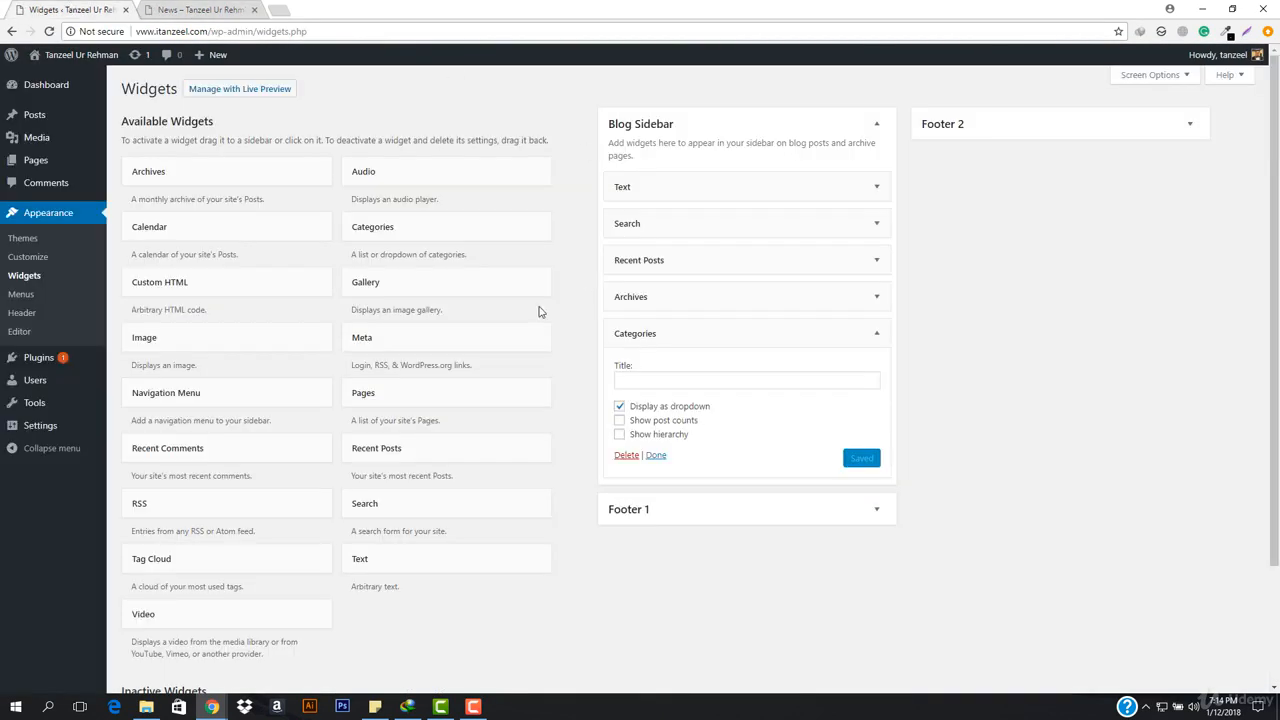
left_click(619, 407)
left_click(619, 420)
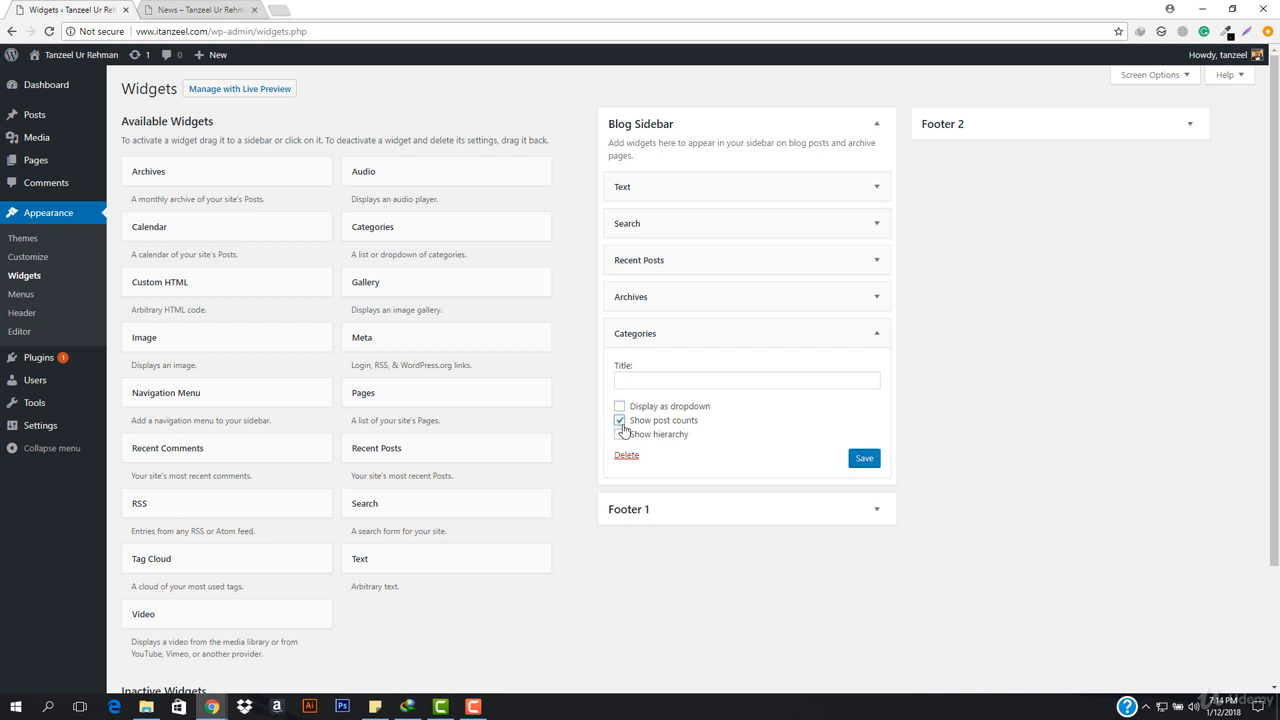
left_click(619, 406)
left_click(864, 459)
Reload the News category page, choose Feature from the Categories dropdown and look through that category's posts
left_click(200, 9)
left_click(291, 25)
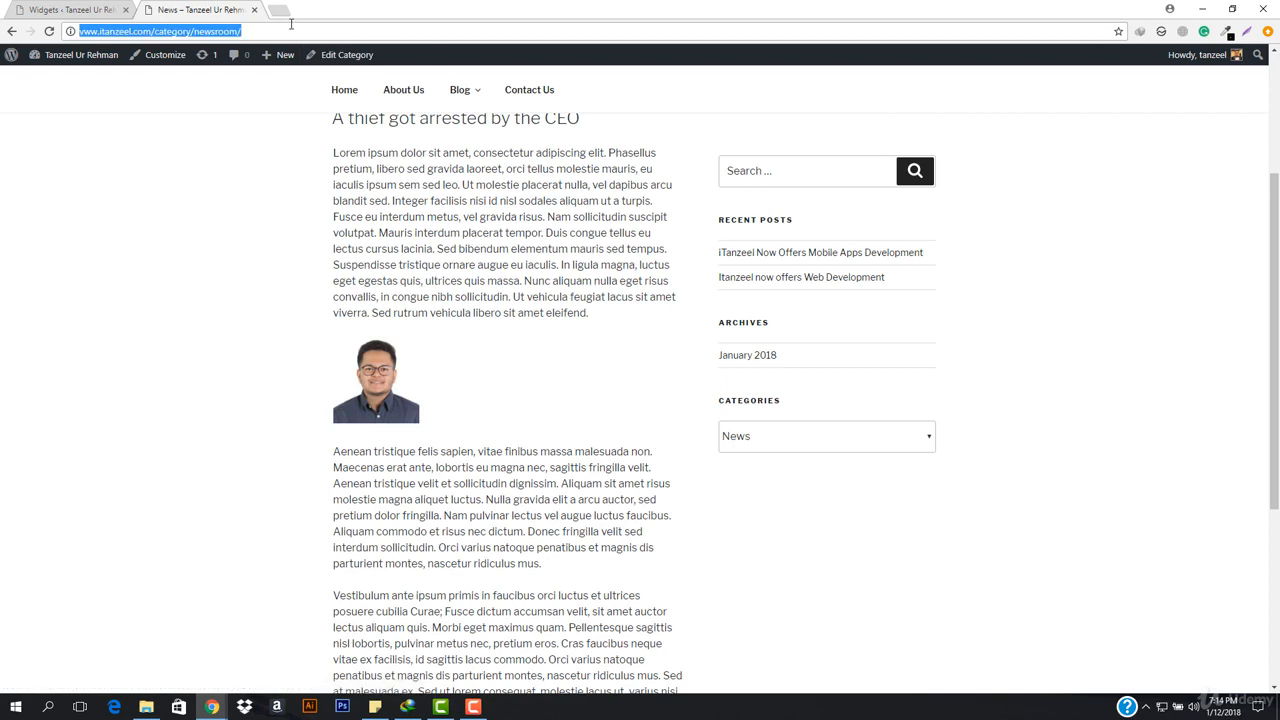
key("Return")
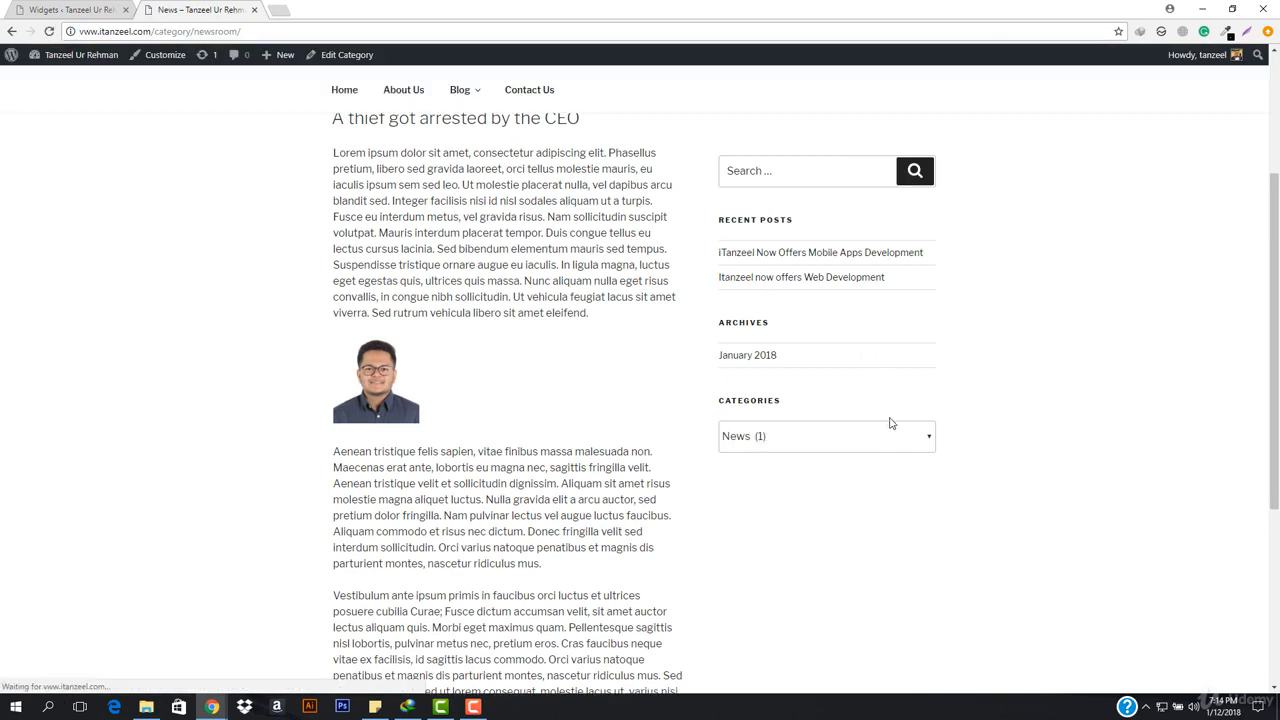
left_click(810, 440)
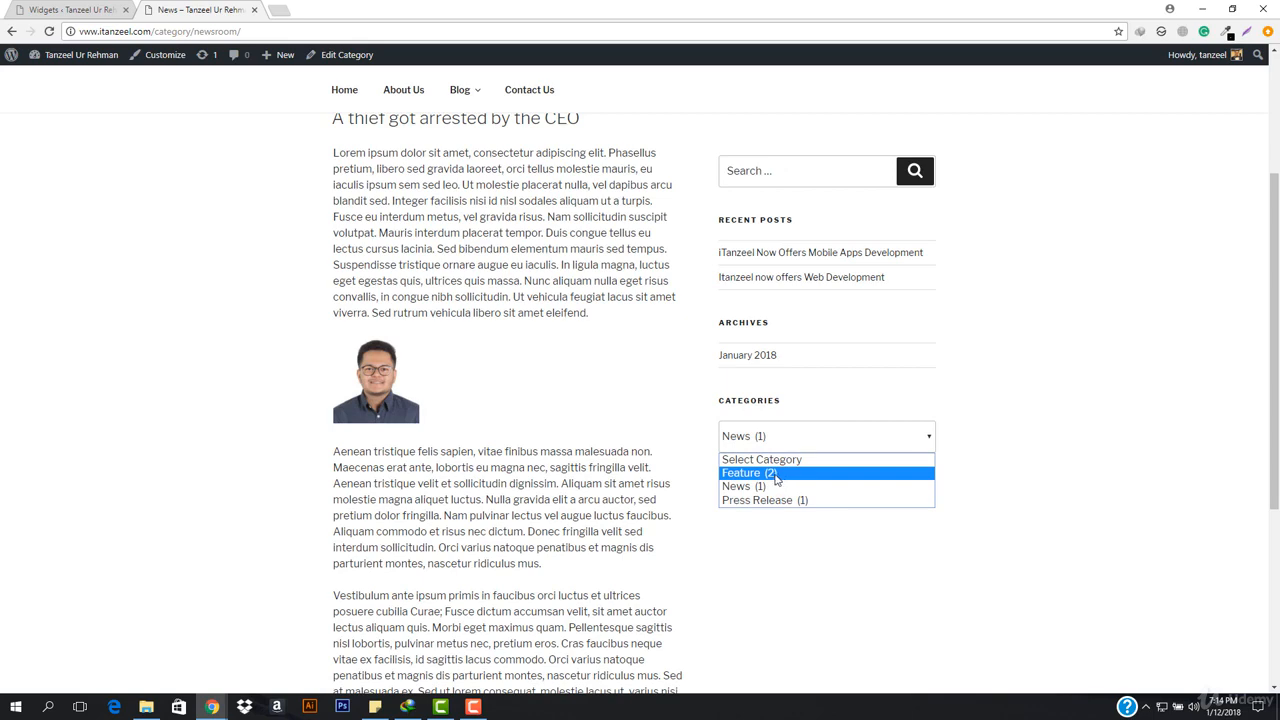
left_click(776, 474)
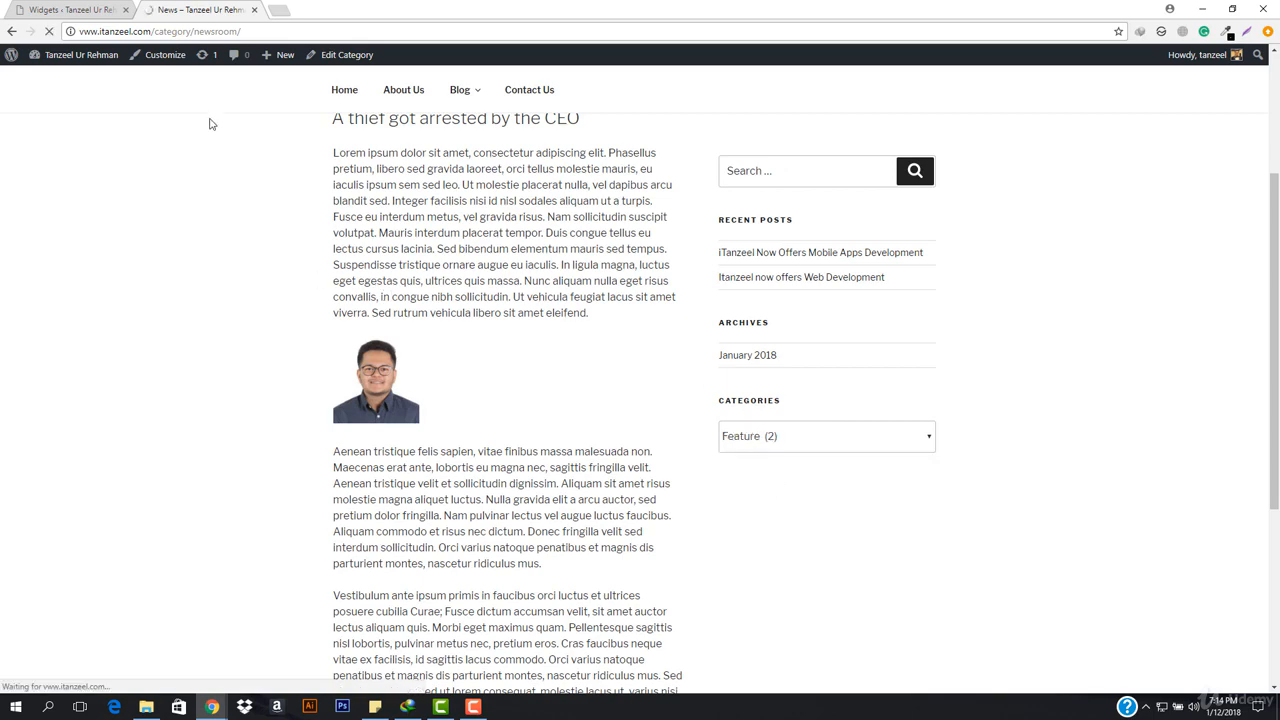
scroll(363, 531, "down", 15)
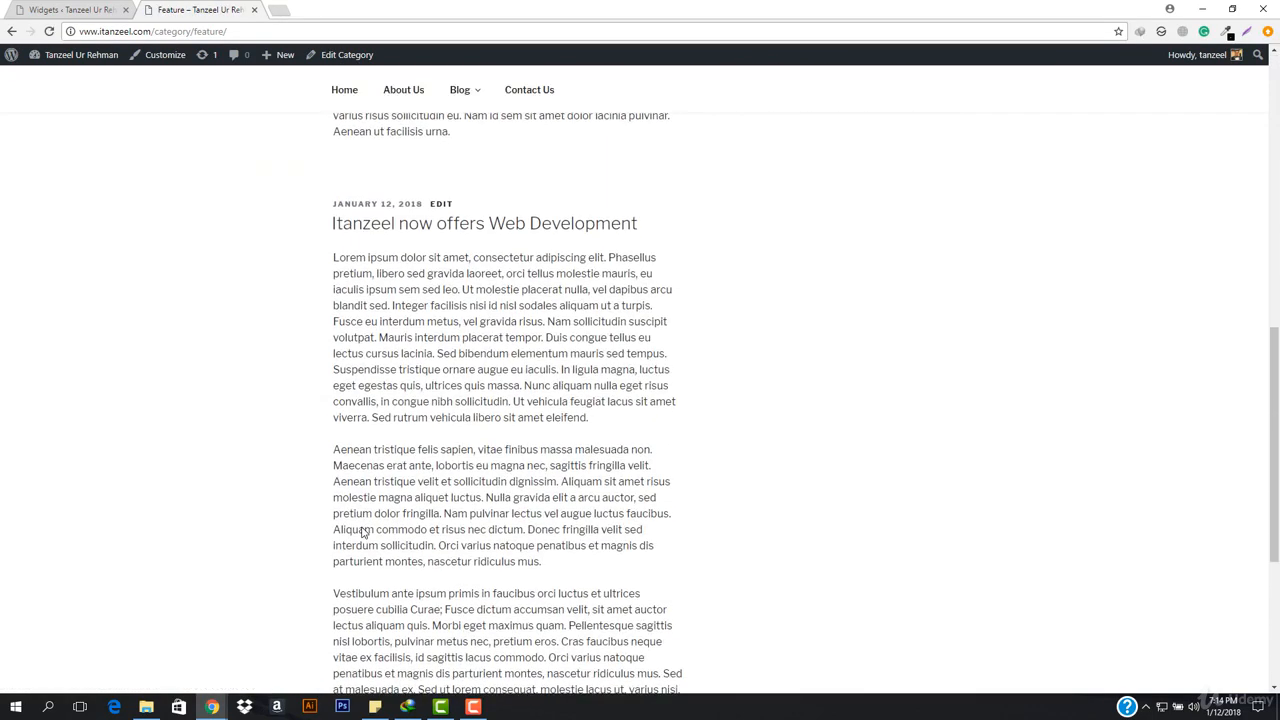
scroll(363, 531, "down", 1)
Enable Show hierarchy for the Categories widget in the Blog Sidebar and save it
left_click(55, 9)
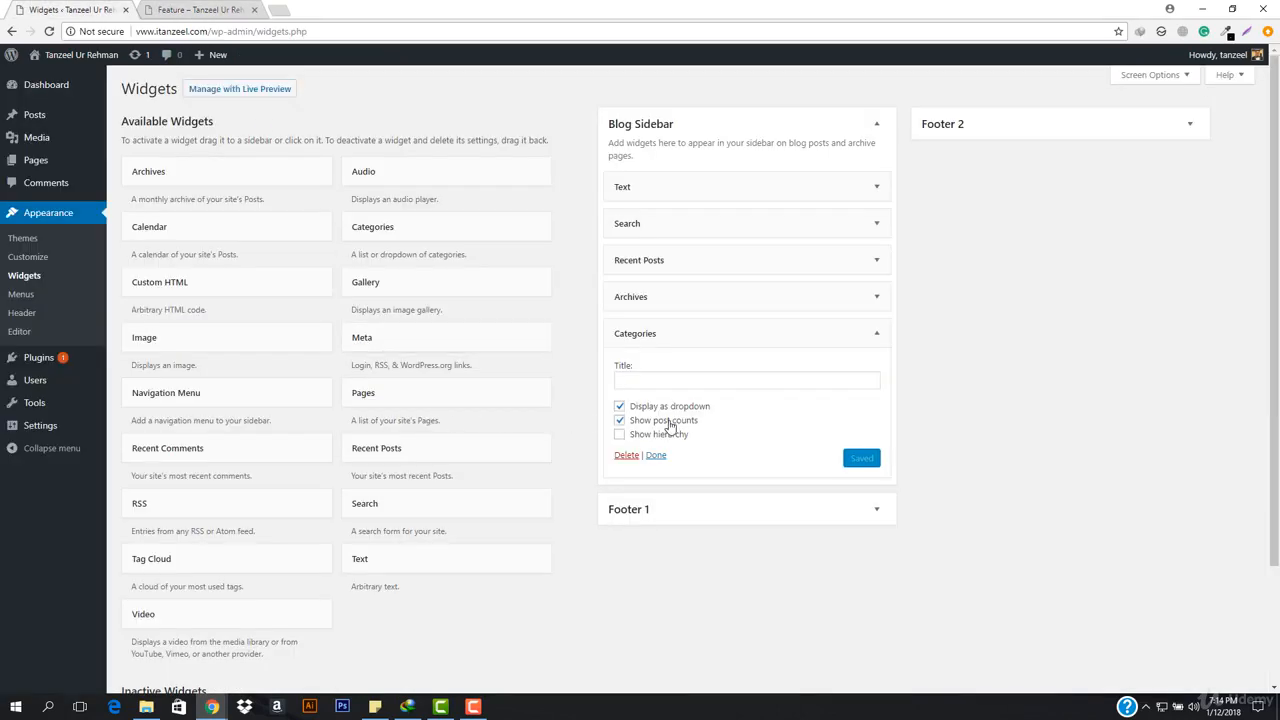
left_click(620, 437)
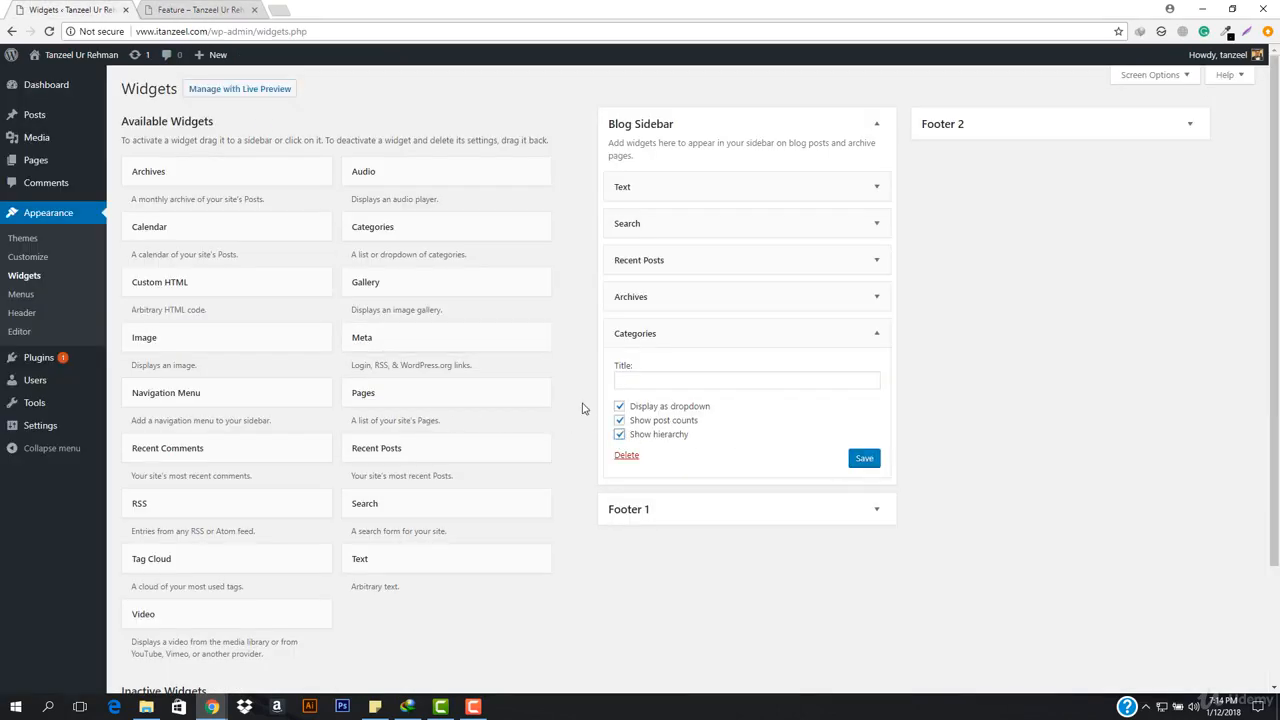
left_click(864, 459)
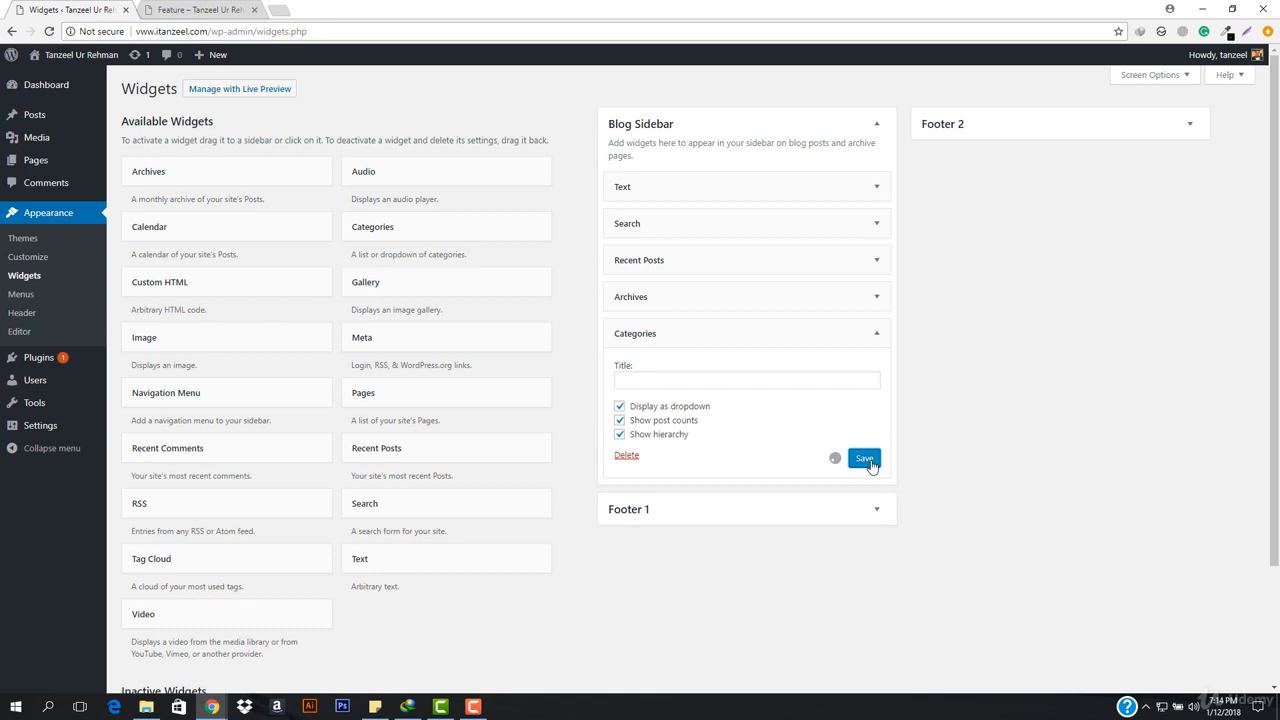
Reload the Feature category page and check how the Categories section looks in the sidebar
left_click(232, 10)
left_click(250, 32)
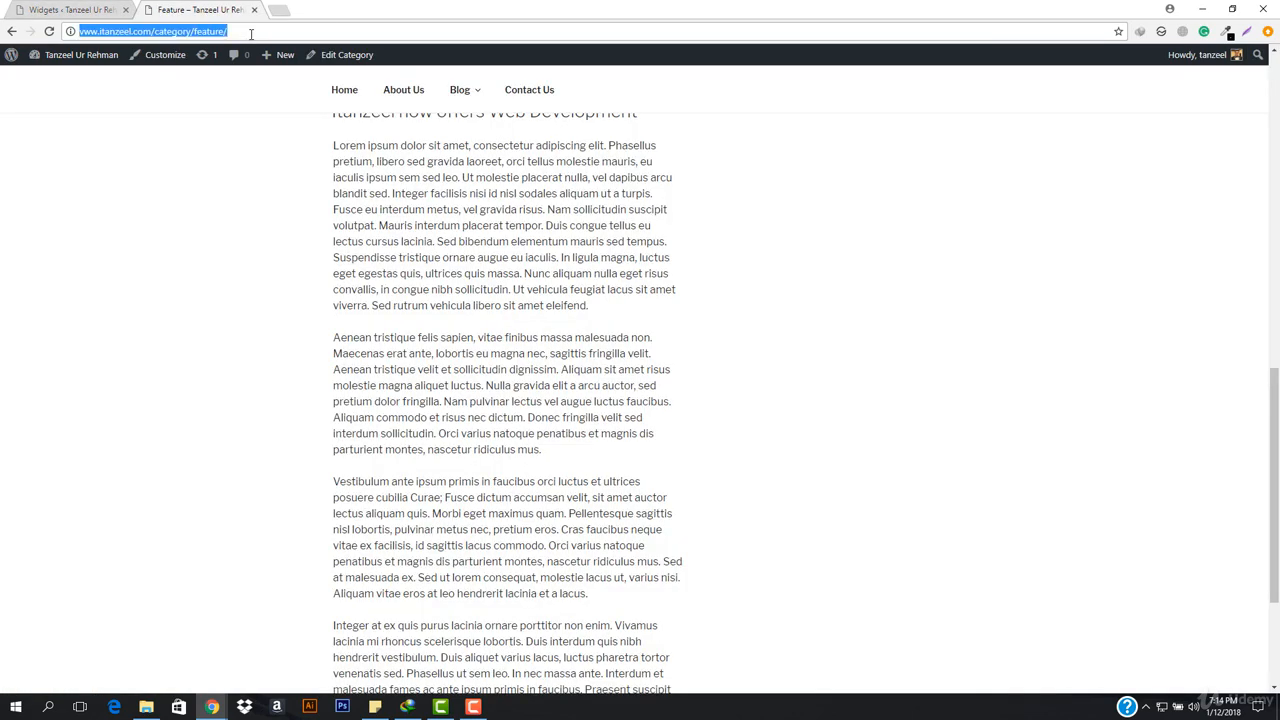
key("Return")
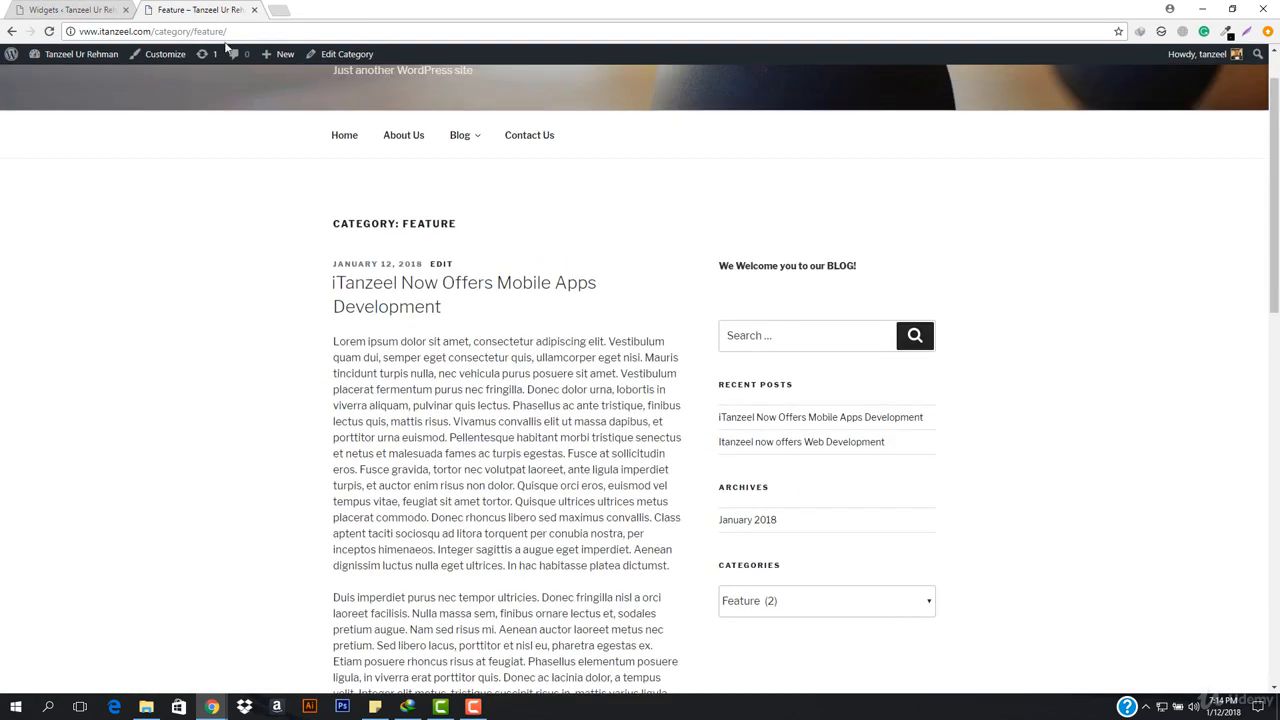
key("alt+space")
Turn off the dropdown display of the Categories widget, save it and return to the Feature category page
left_click(70, 10)
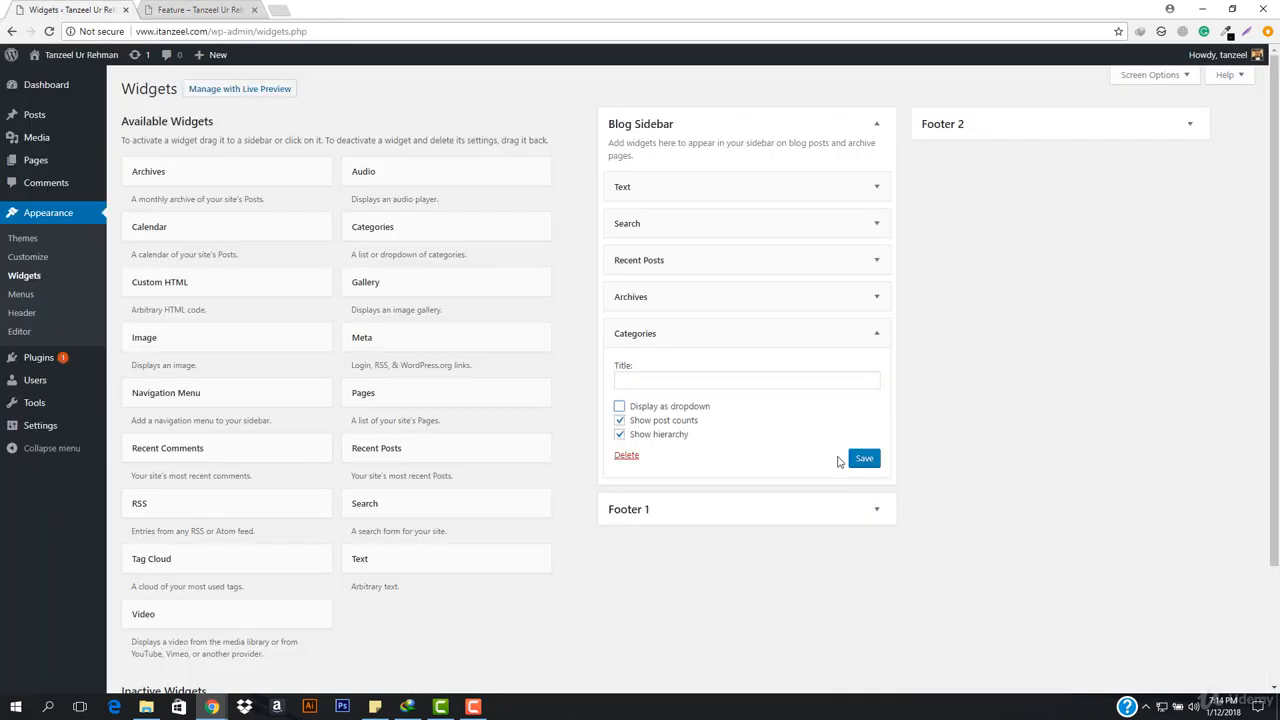
left_click(862, 460)
left_click(213, 9)
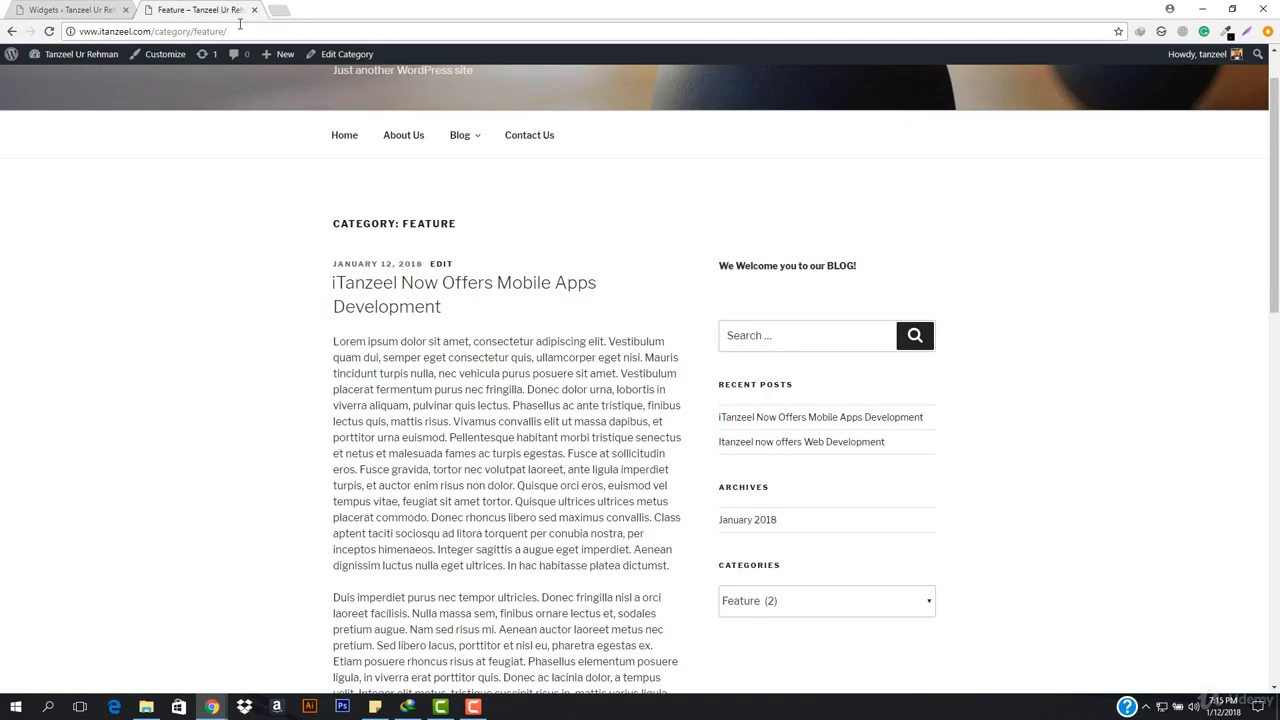
Reload the Feature category page and check how the Categories section is listed in the sidebar
left_click(250, 31)
key("Return")
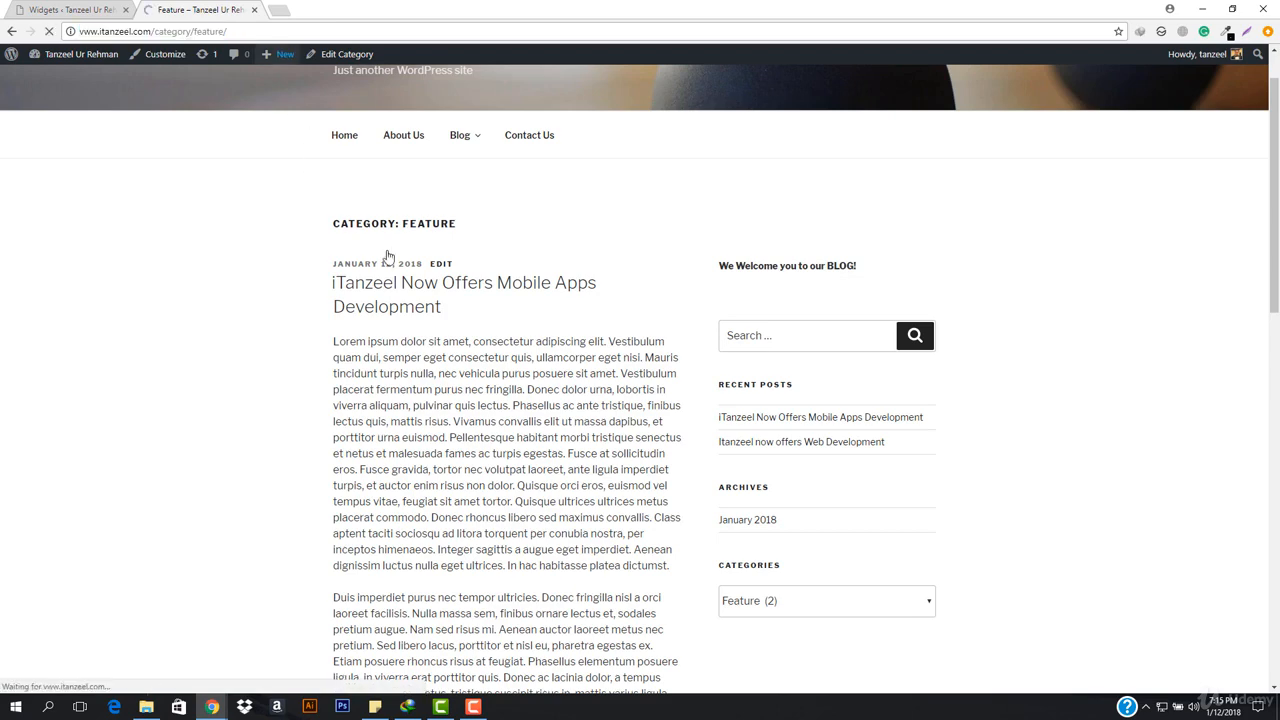
scroll(830, 480, "down", 1)
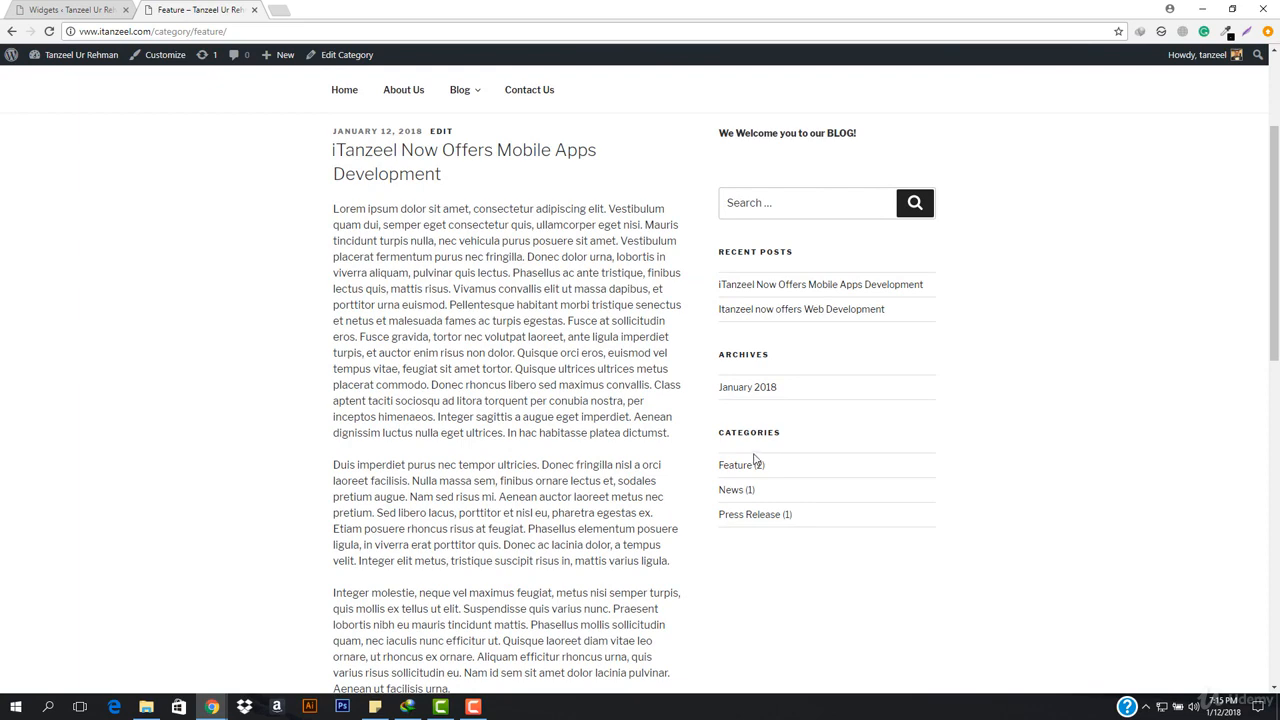
scroll(787, 254, "up", 2)
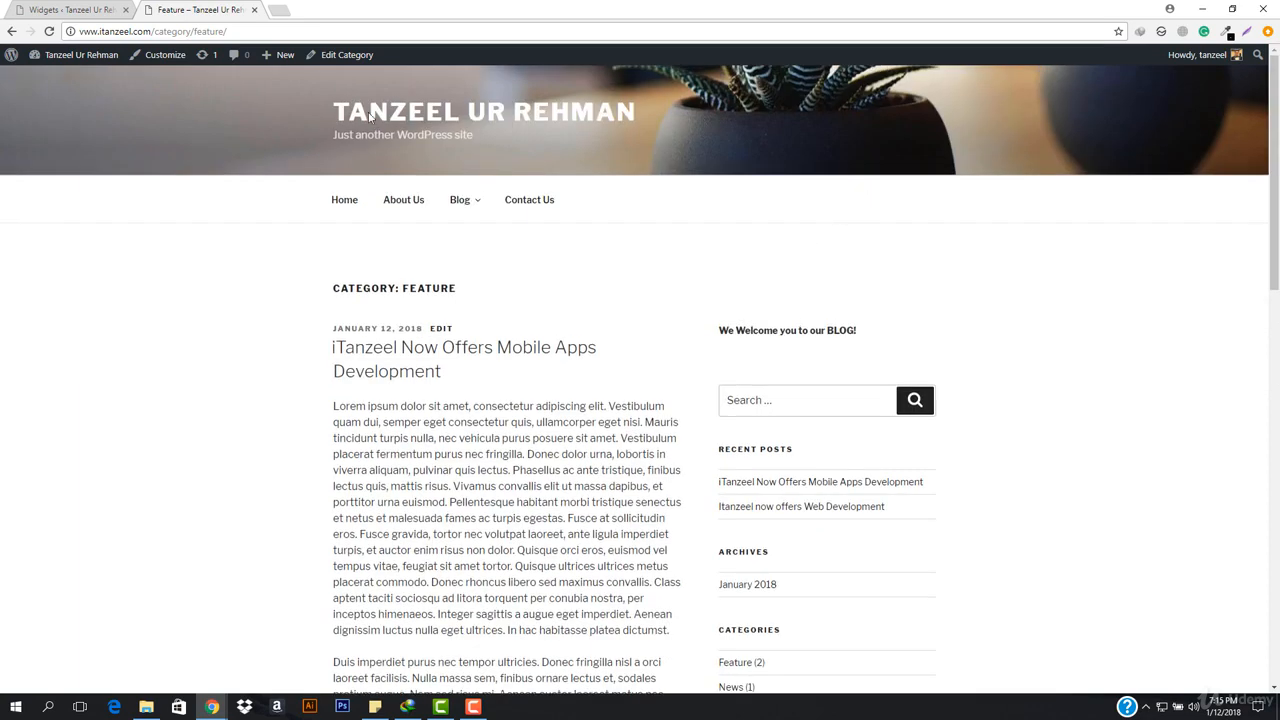
Collapse the Categories widget settings on the Widgets page and examine the Feature category page down to its footer
left_click(68, 8)
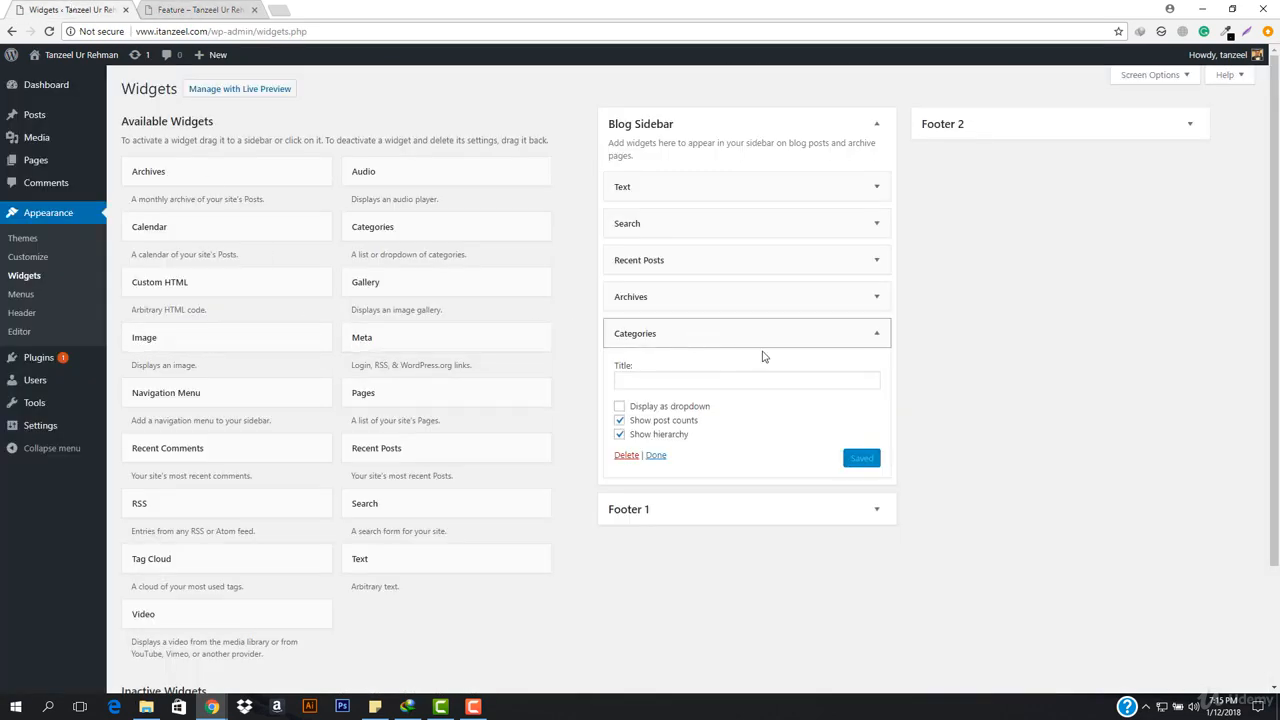
left_click(877, 333)
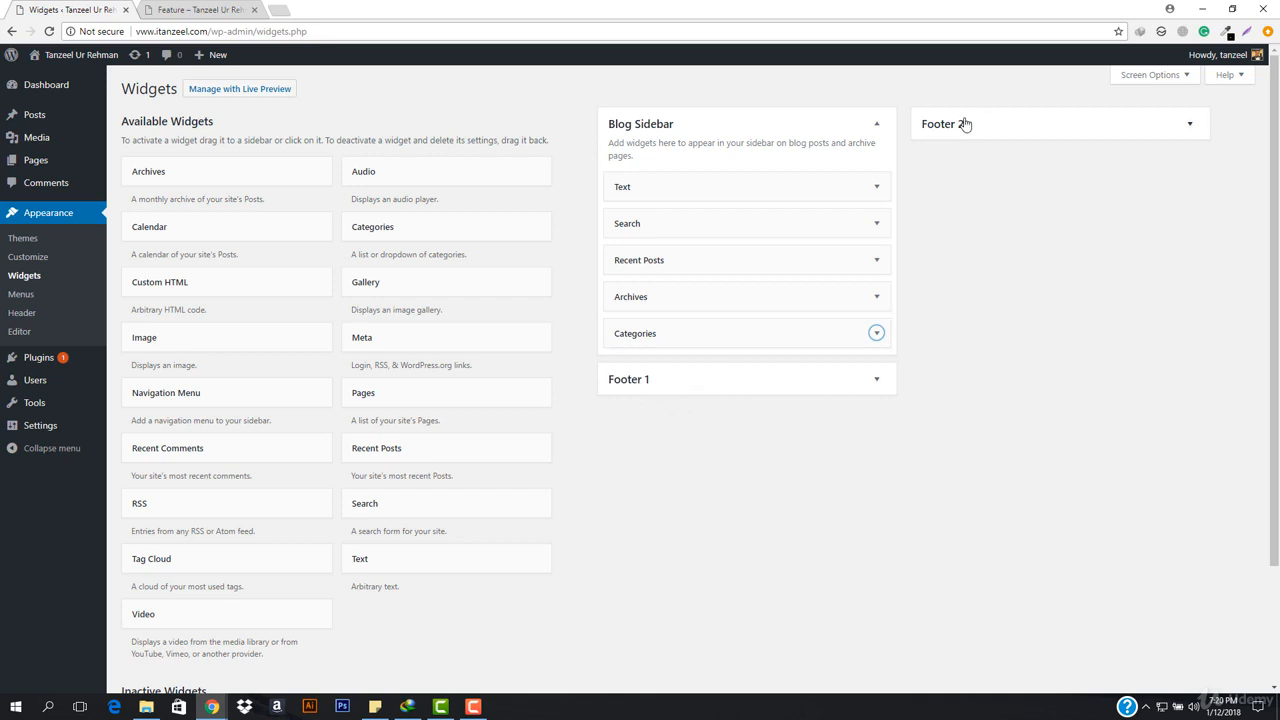
left_click(166, 7)
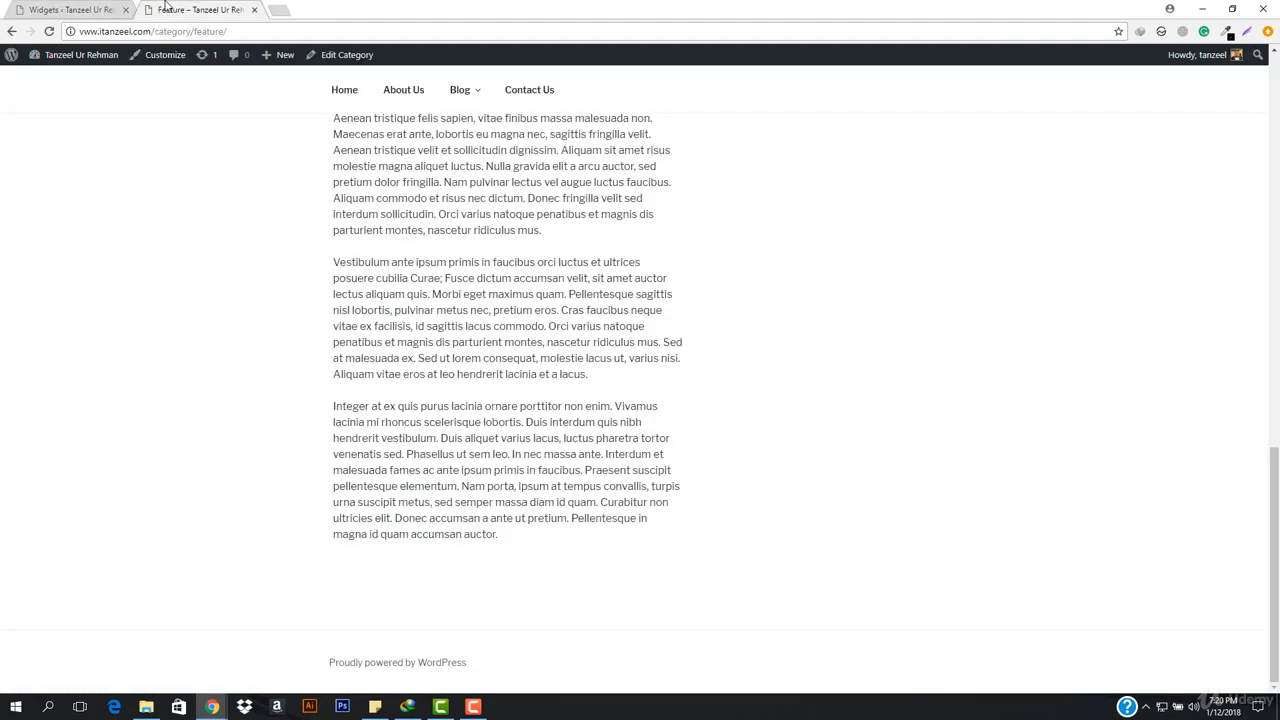
scroll(185, 245, "up", 13)
scroll(562, 408, "down", 6)
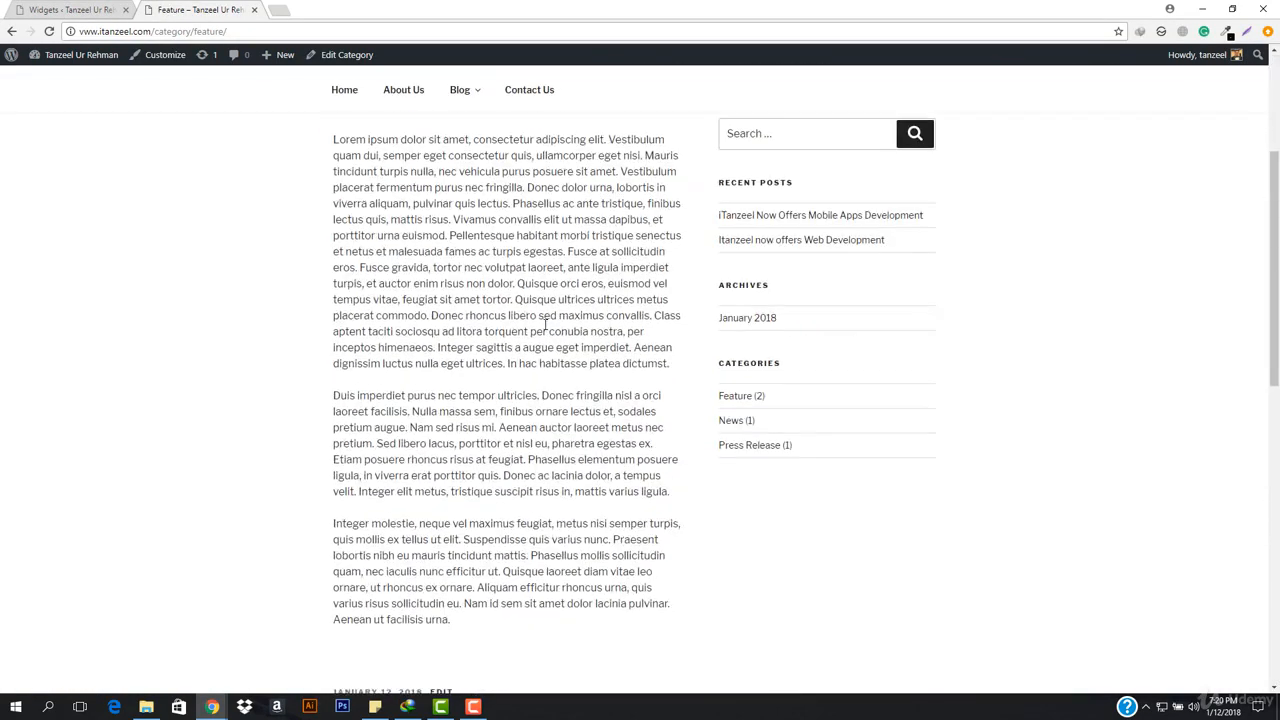
scroll(562, 408, "down", 6)
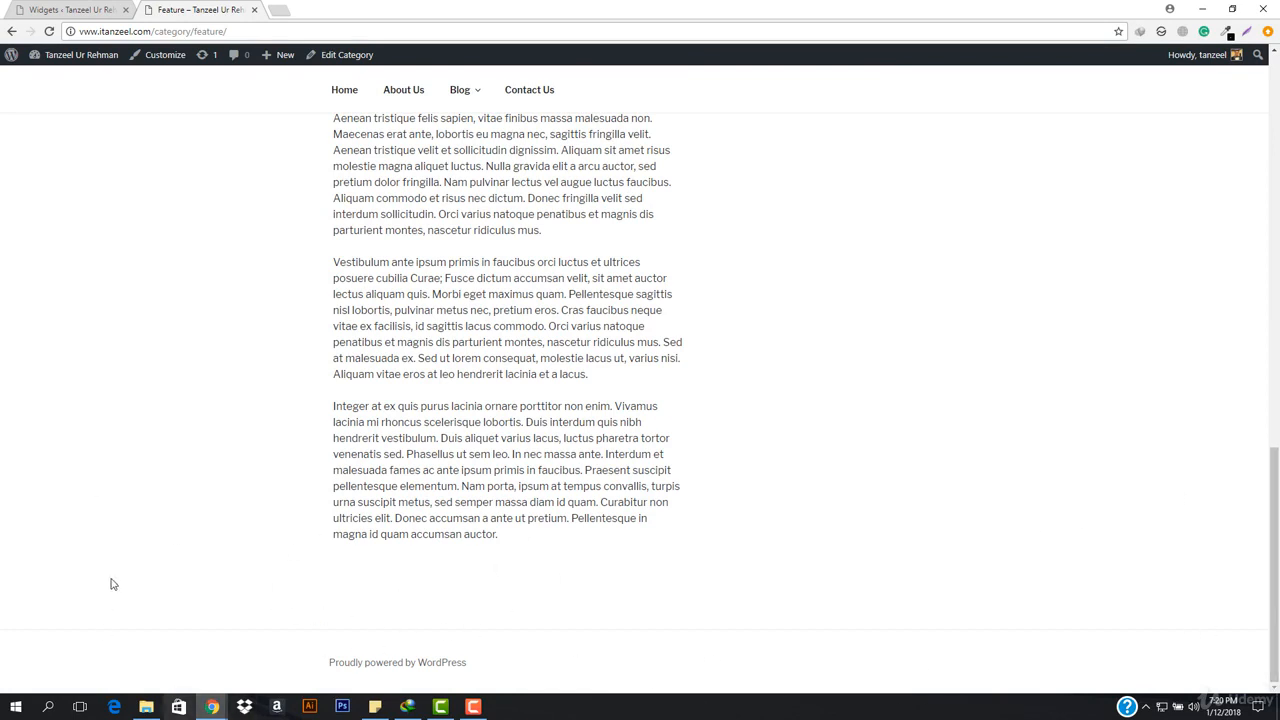
On the Widgets page, expand the Footer 1 and Footer 2 areas and collapse the Blog Sidebar area
left_click(30, 9)
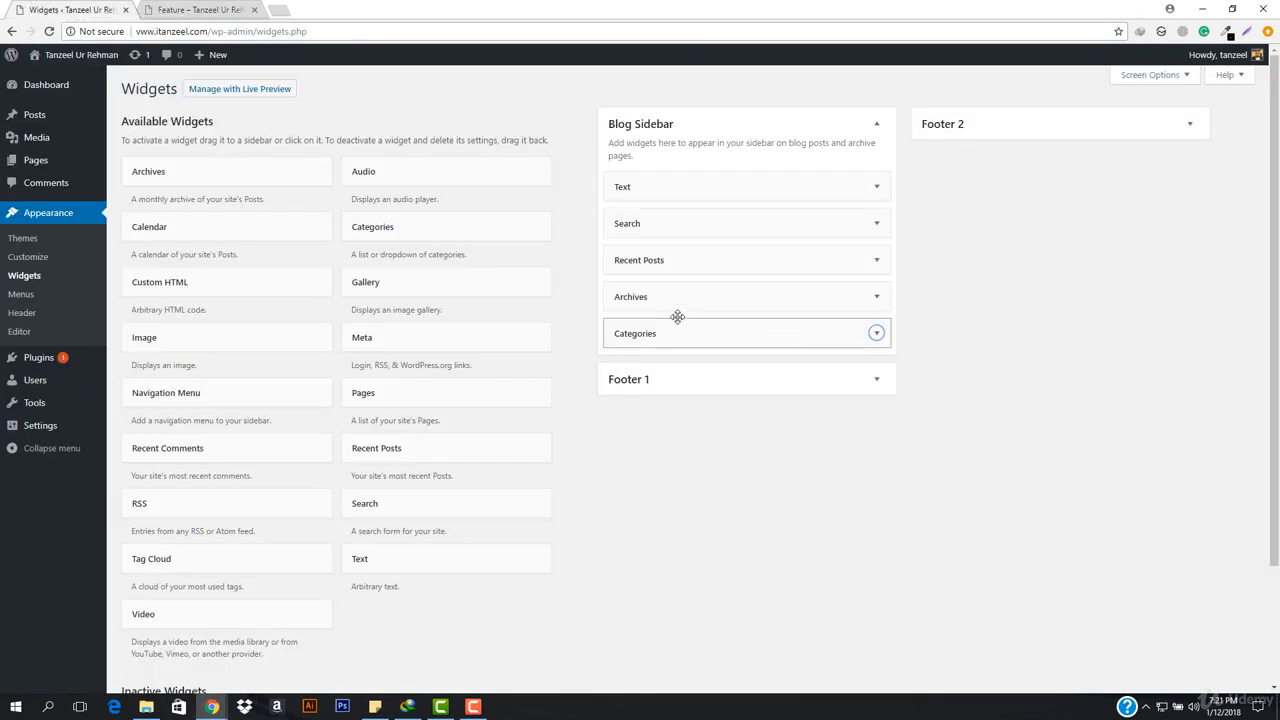
left_click(703, 386)
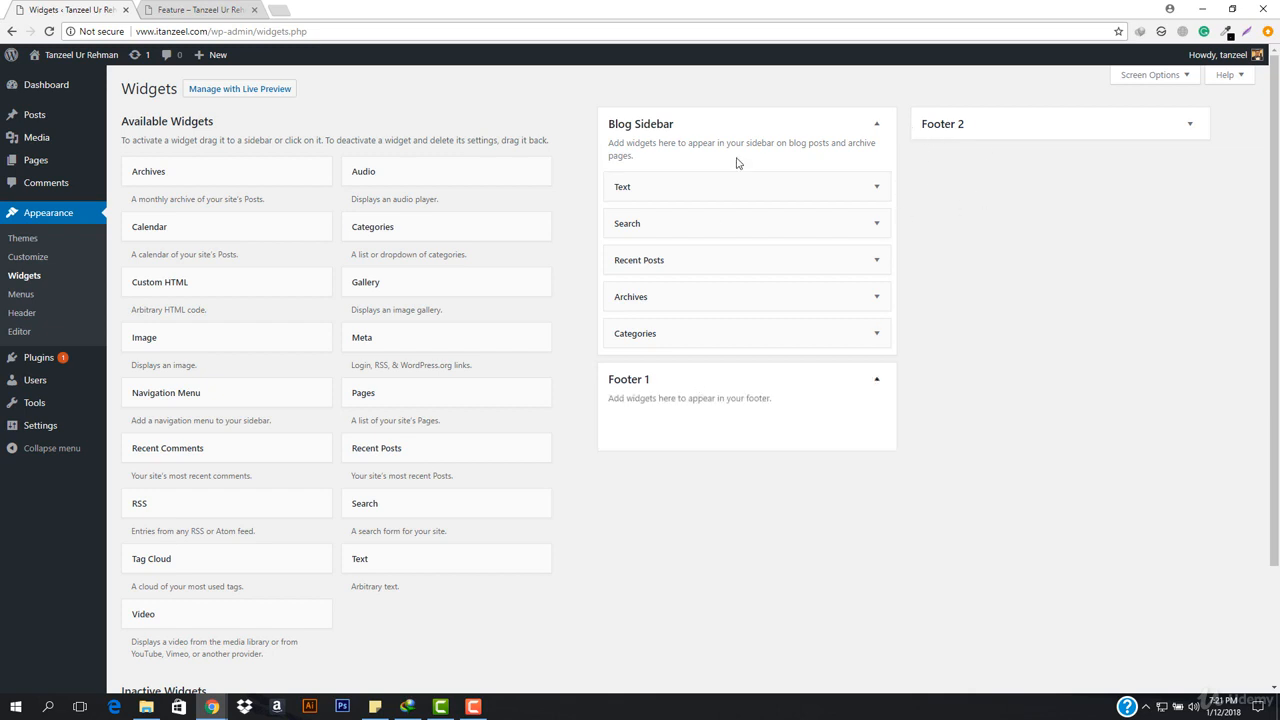
left_click(872, 122)
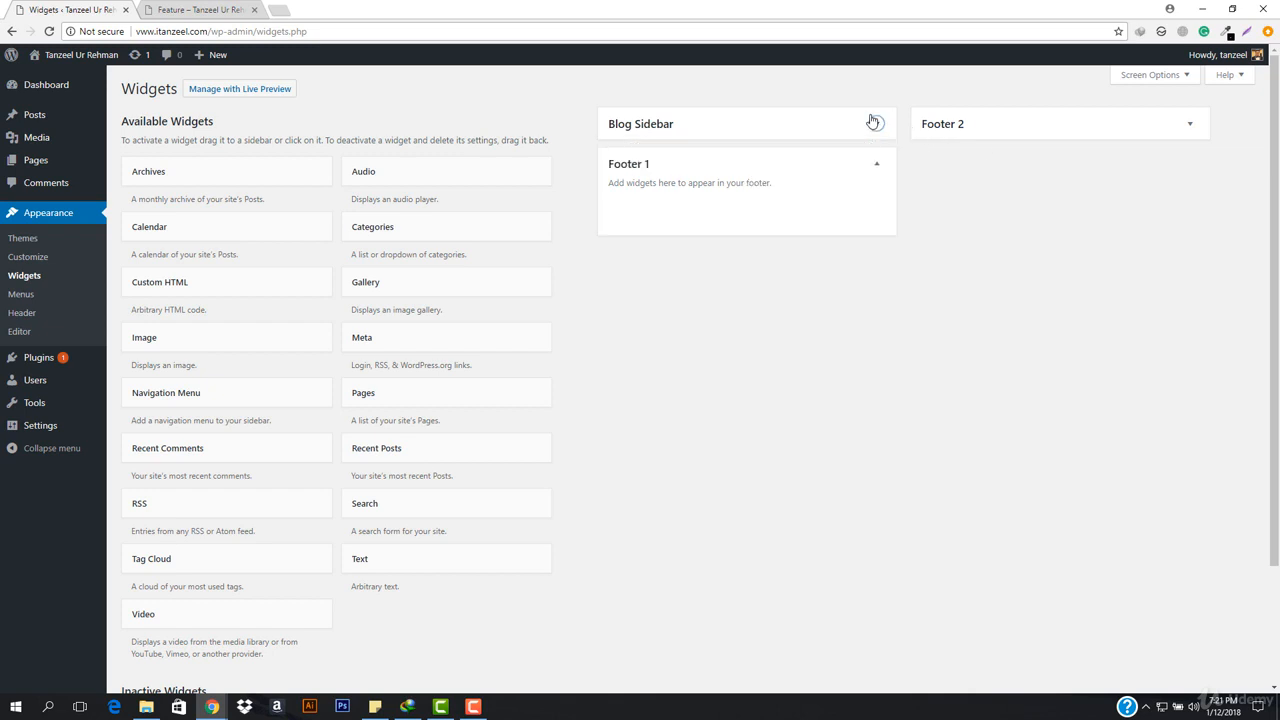
left_click(1012, 120)
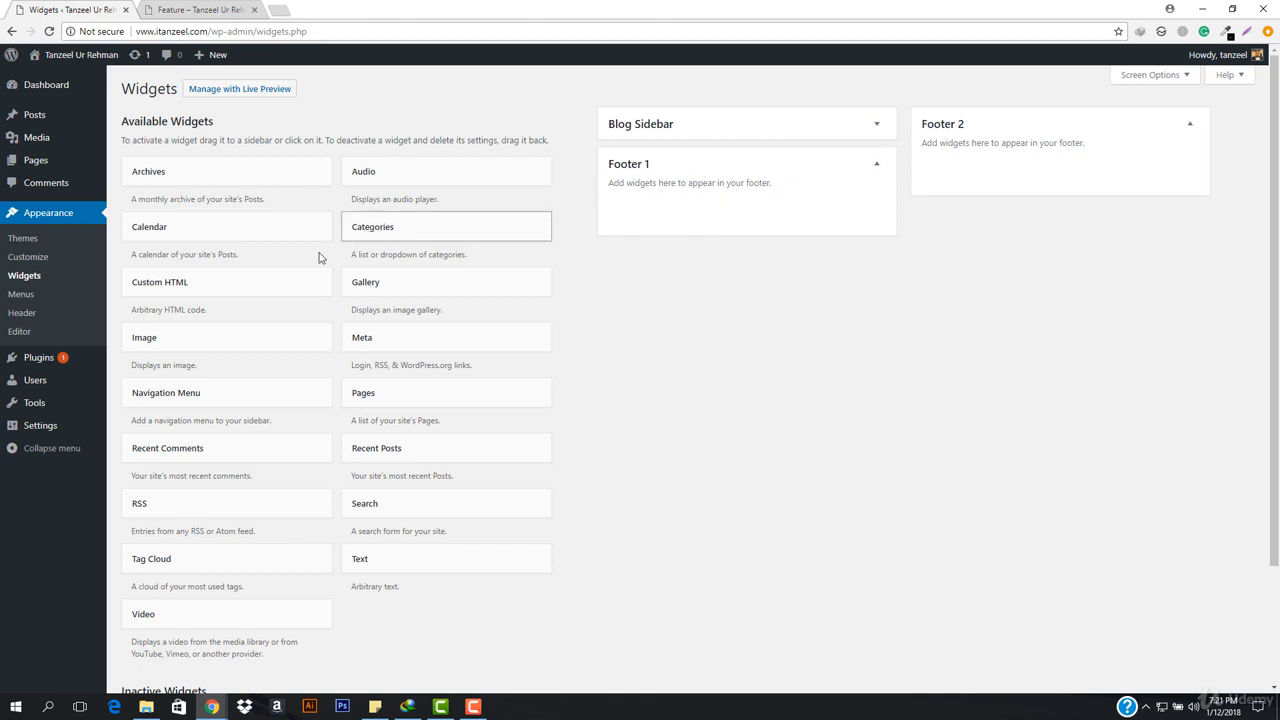
Add a Text widget to the Blog Sidebar from the available widgets
left_click(455, 564)
scroll(481, 602, "down", 1)
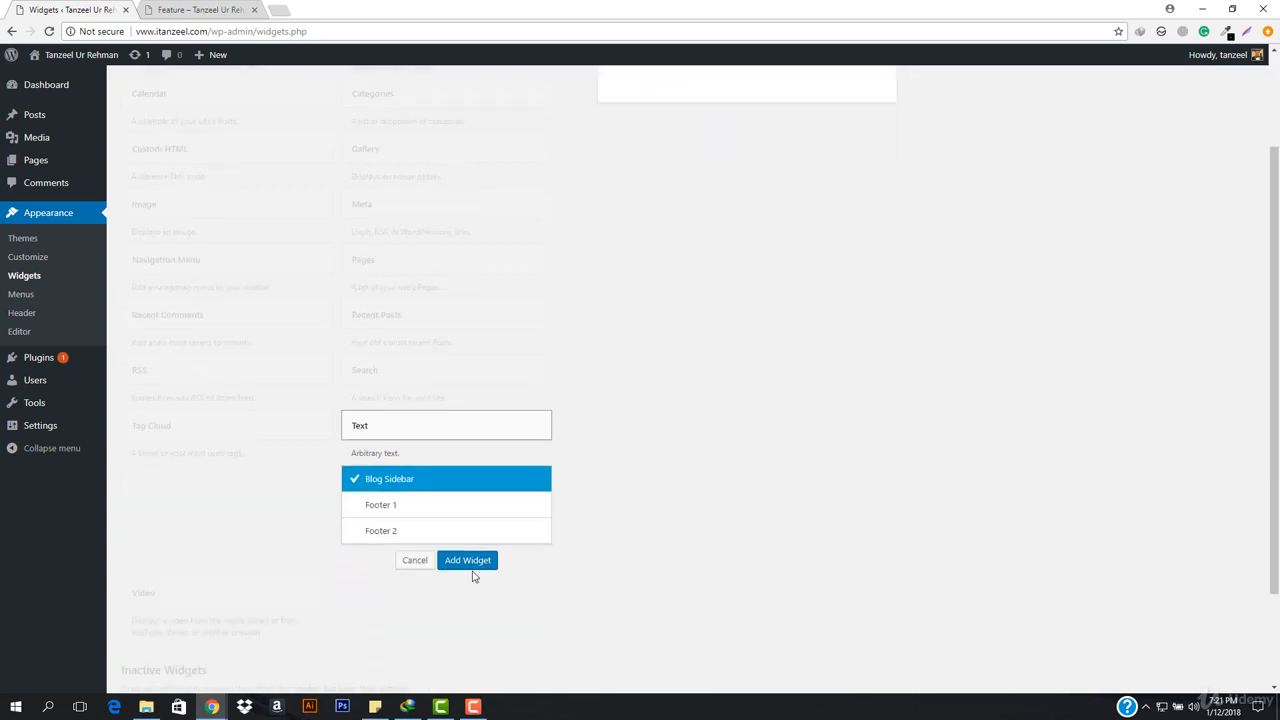
left_click(483, 560)
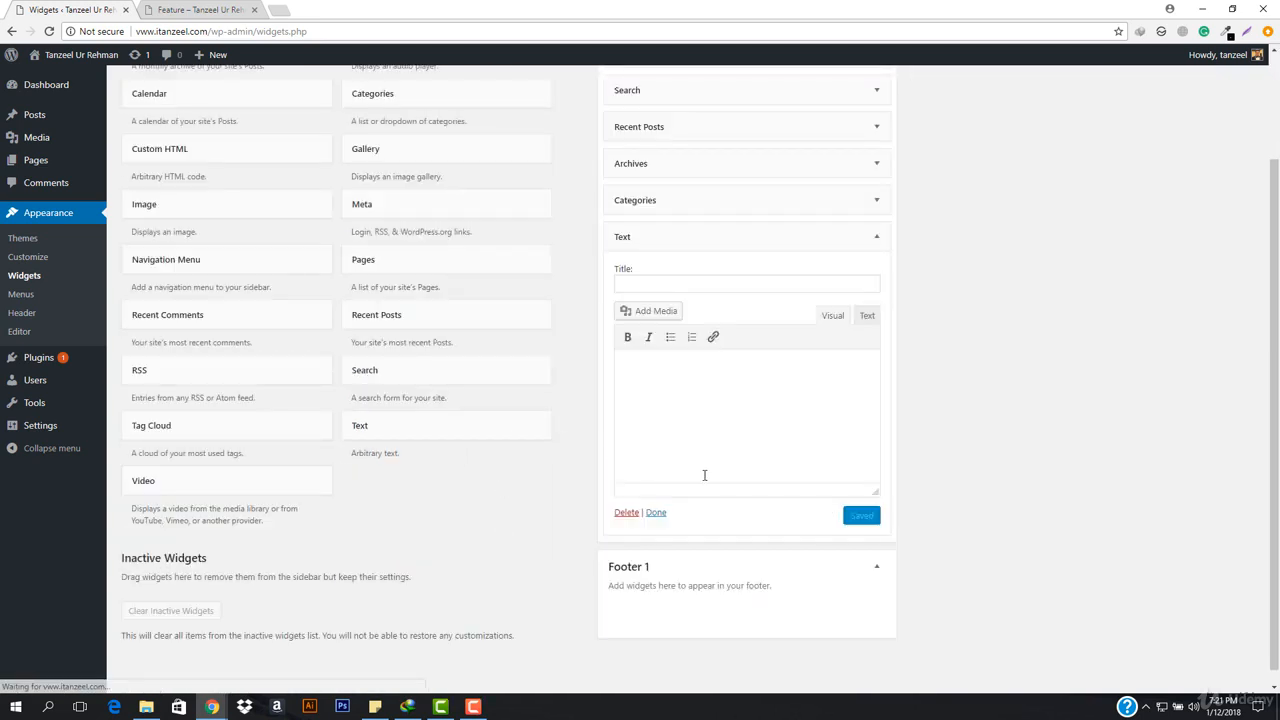
Title the new Text widget "About Us" and paste the copied Lorem ipsum paragraphs as its content
left_click(707, 287)
type("A")
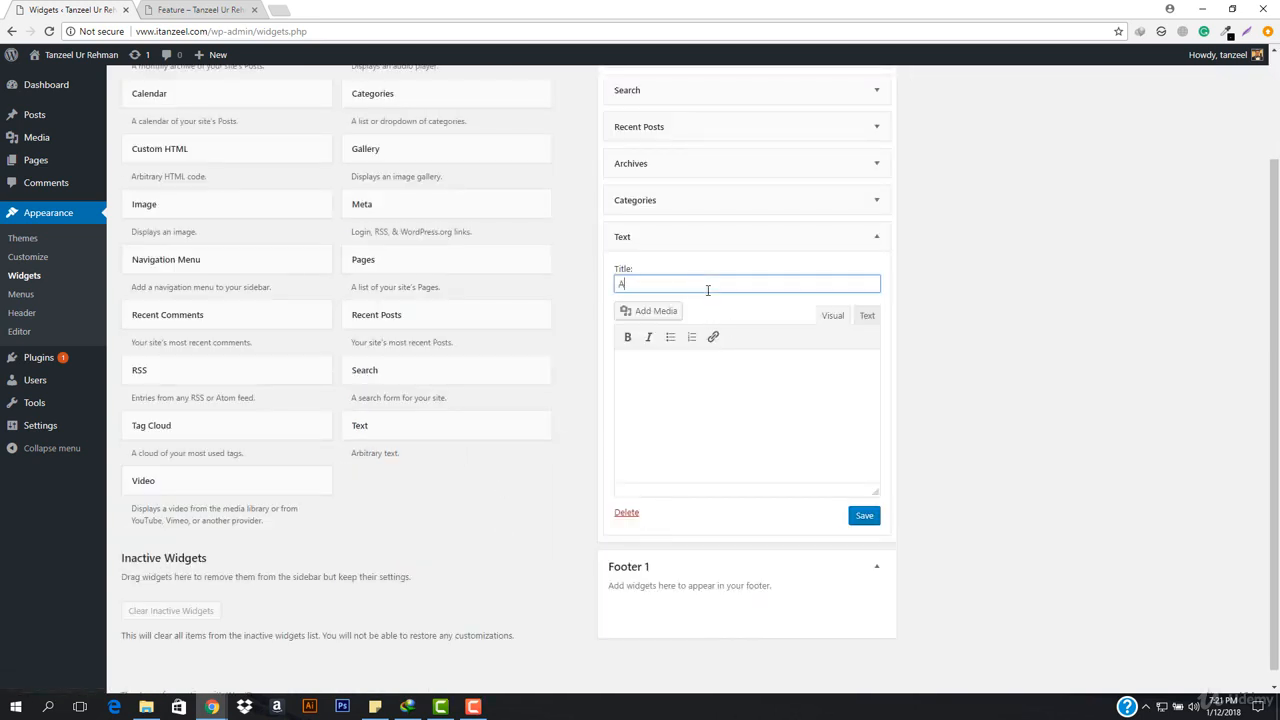
type("bout Us")
key("Tab")
key("Tab")
key("Tab")
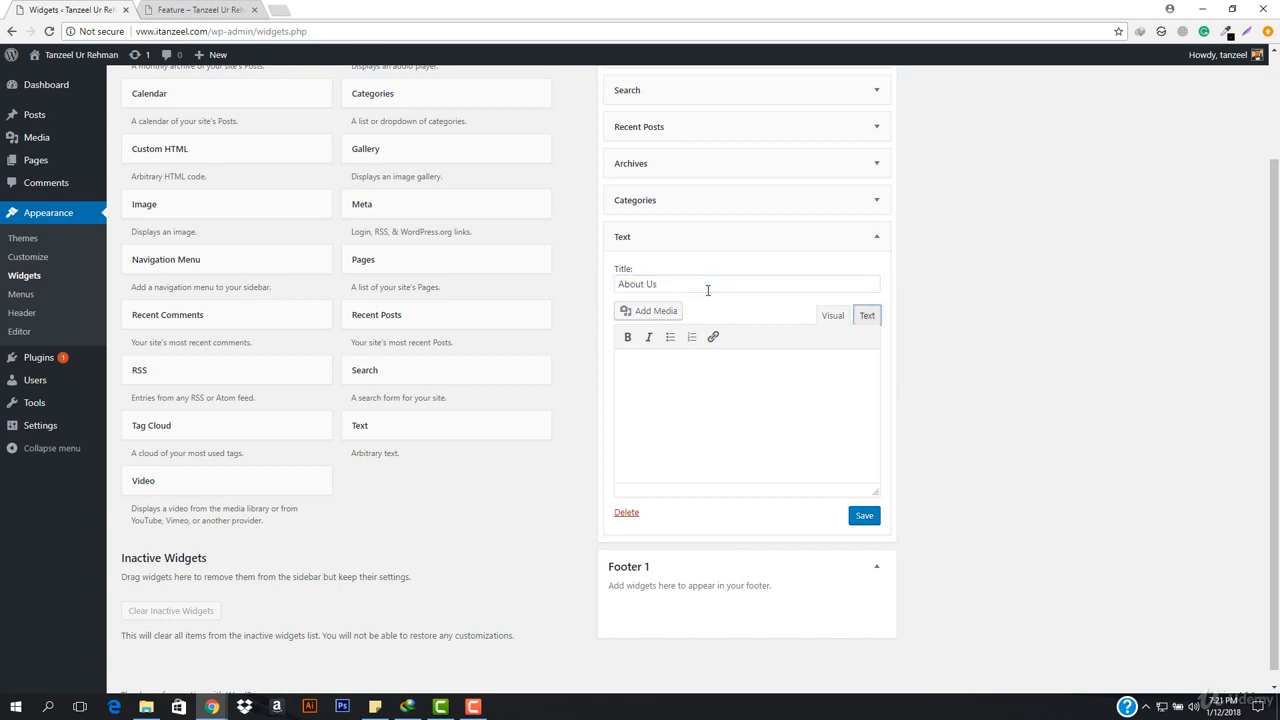
key("Tab")
key("ctrl+v")
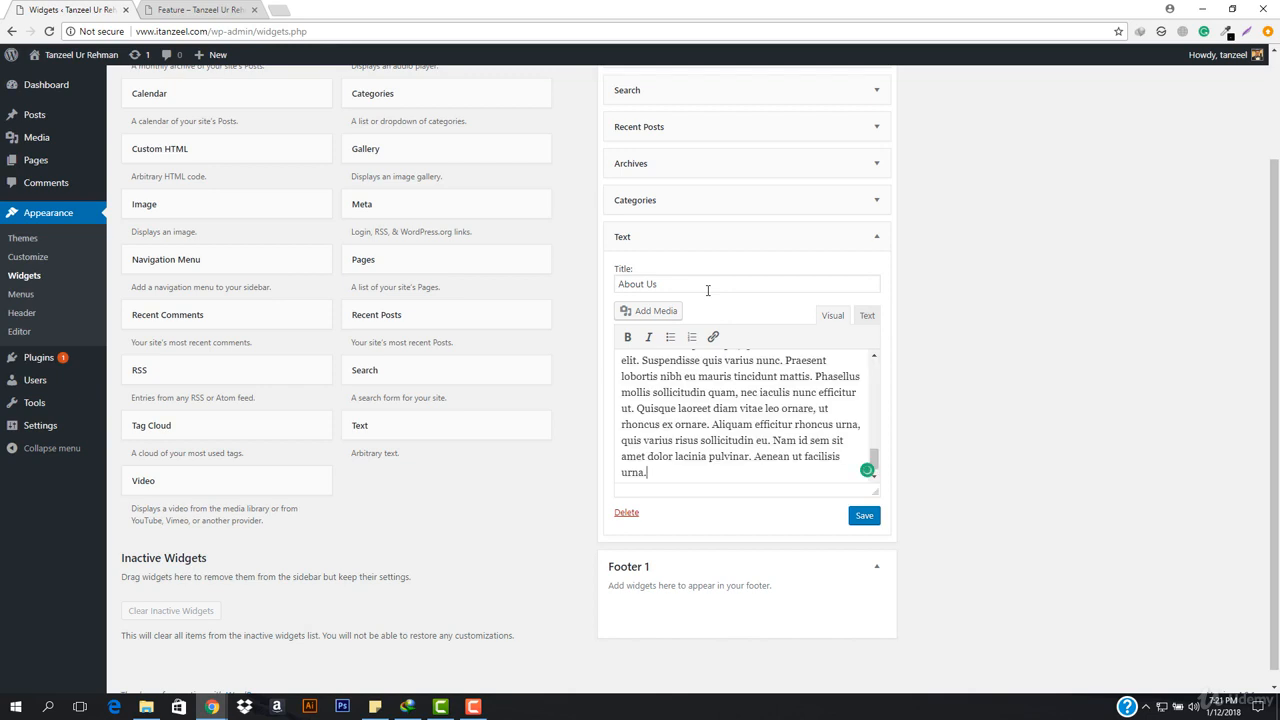
Delete everything after "feugiat sit amet tortor." from the About Us widget's text
left_click_drag(657, 477, 680, 383)
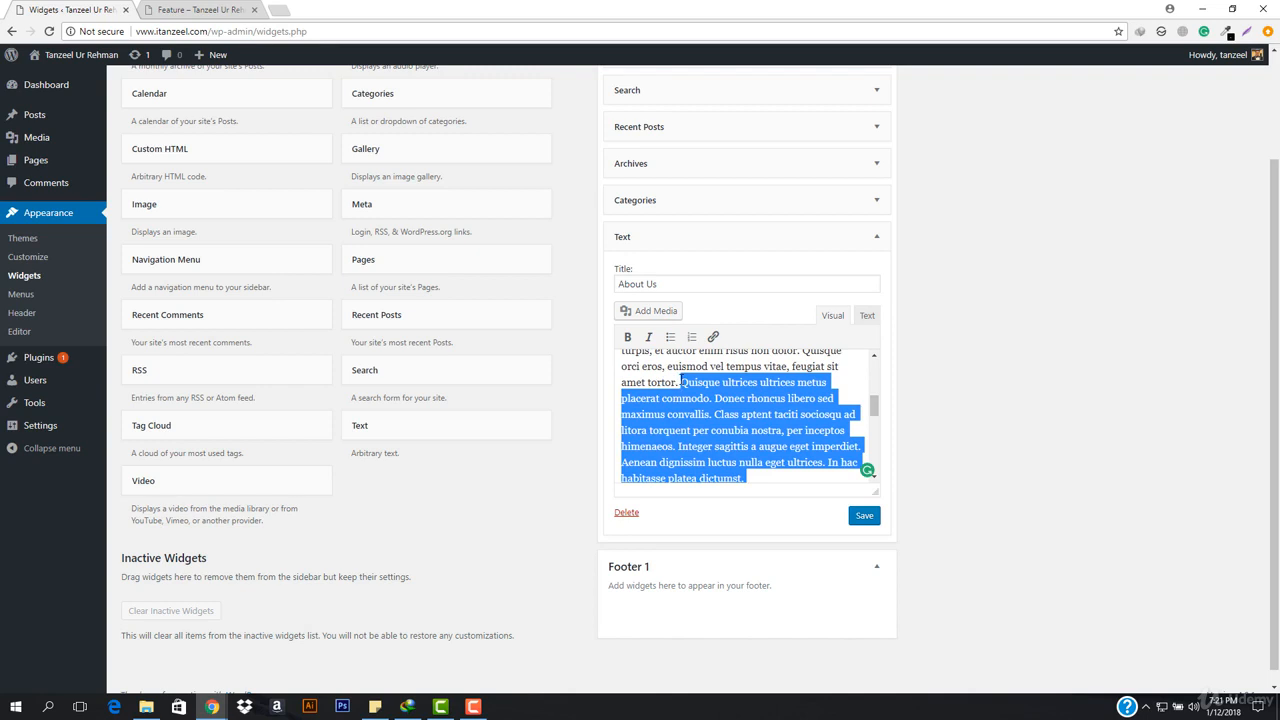
key("BackSpace")
scroll(768, 458, "up", 5)
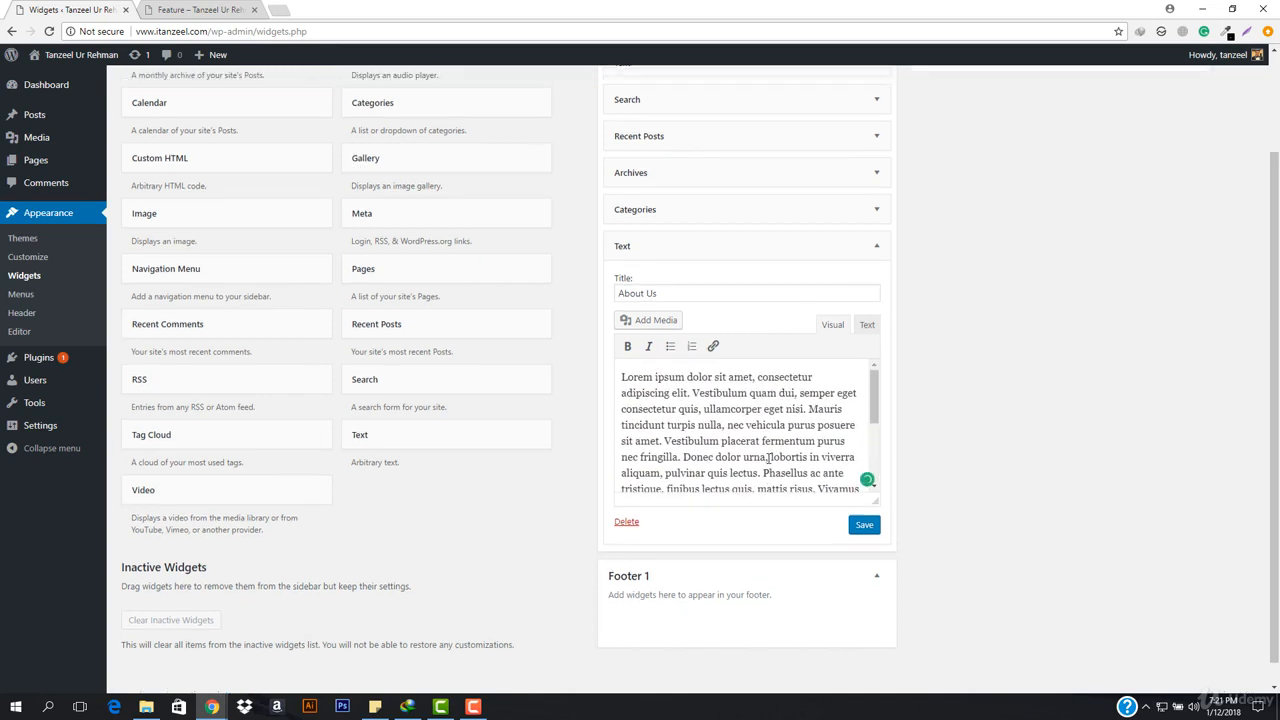
Save the About Us text widget and move it from the Blog Sidebar into Footer 1
left_click(865, 582)
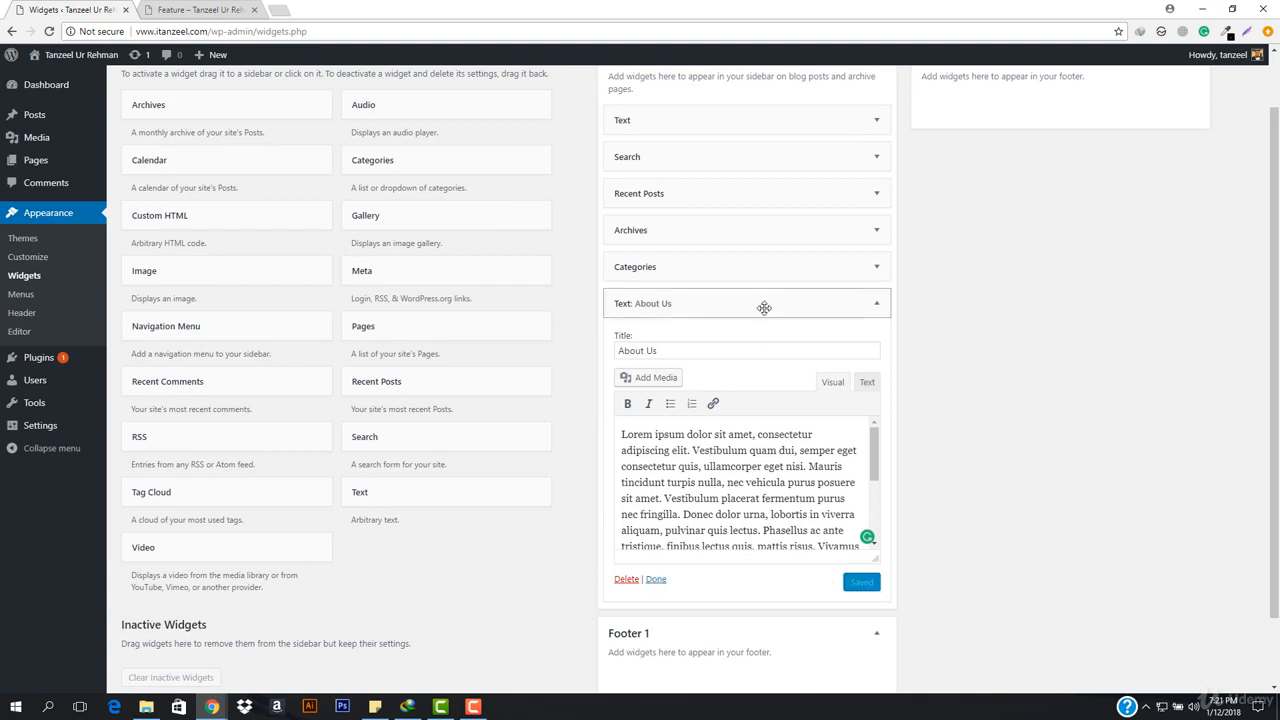
scroll(766, 310, "down", 2)
left_click_drag(705, 221, 742, 328)
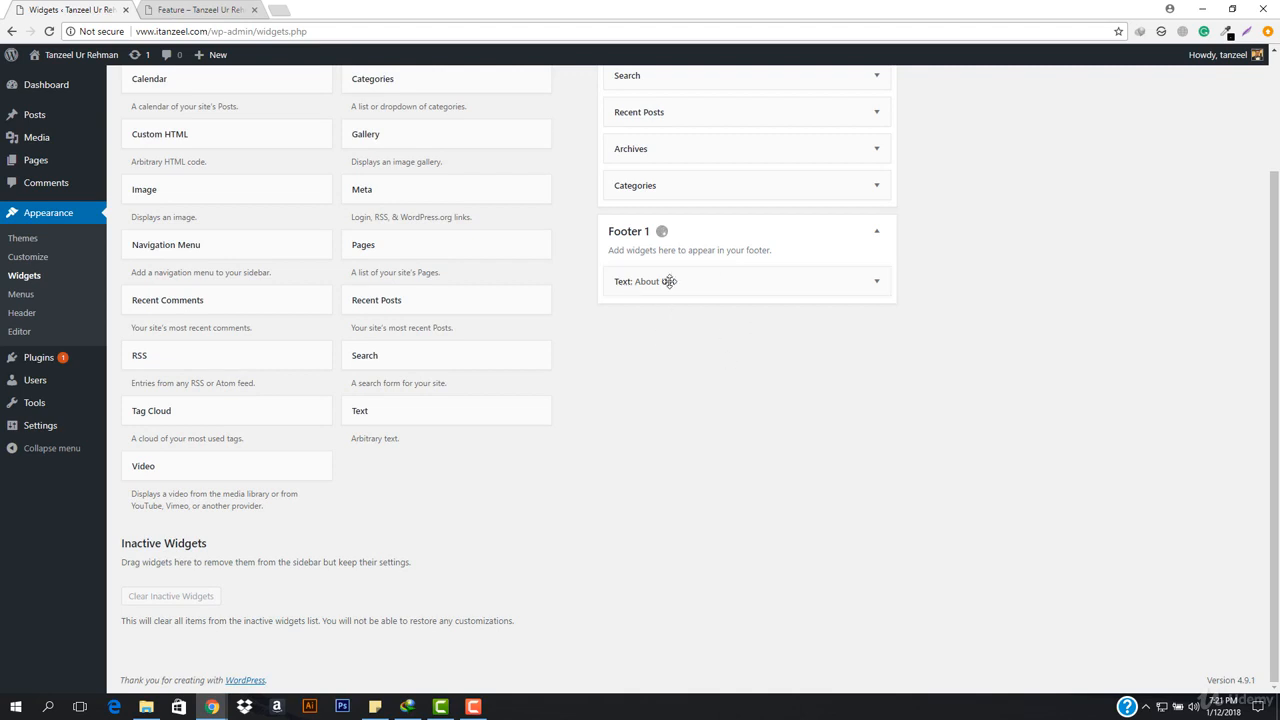
Reload the Feature category page and check the About Us section in its footer
left_click(150, 8)
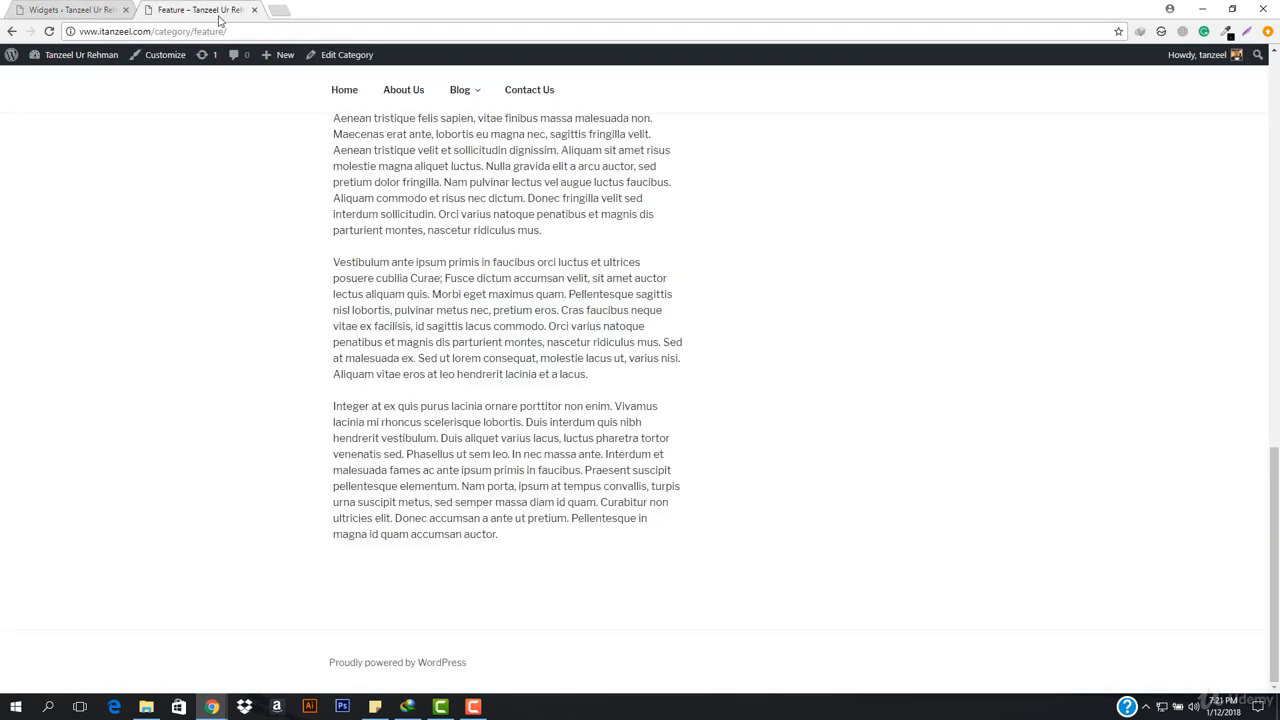
left_click(253, 33)
key("Return")
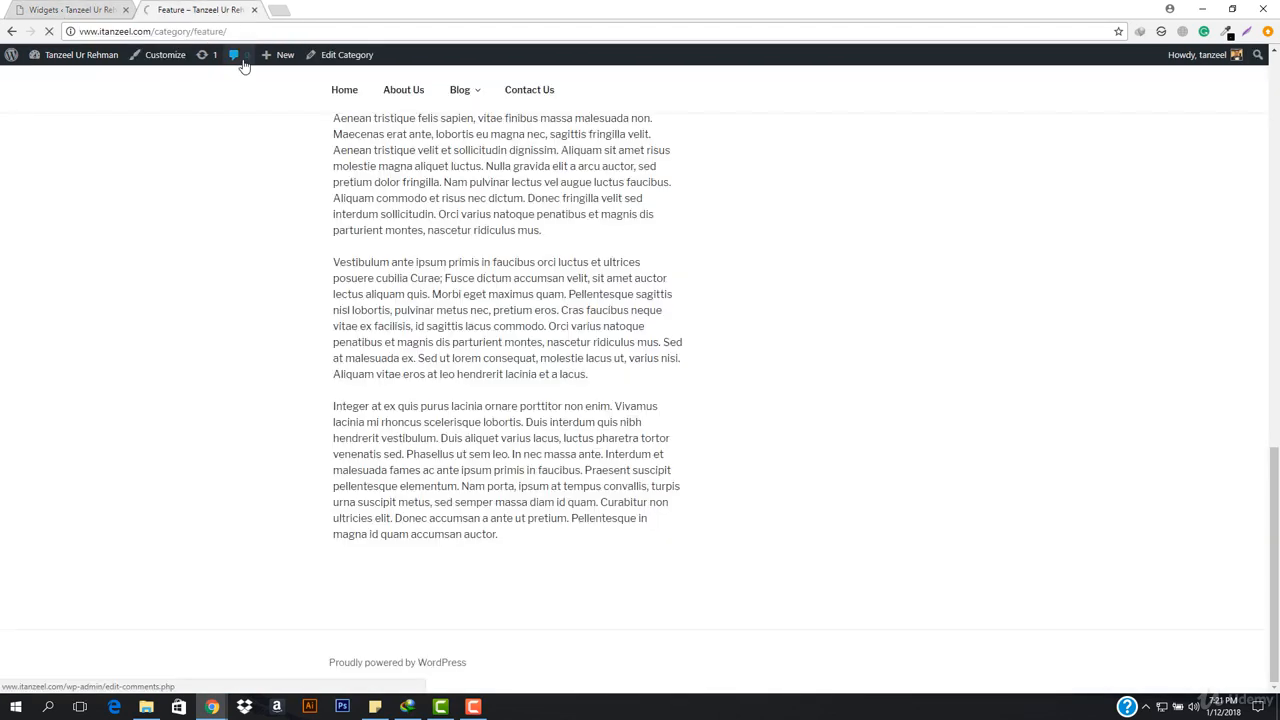
scroll(543, 300, "down", 3)
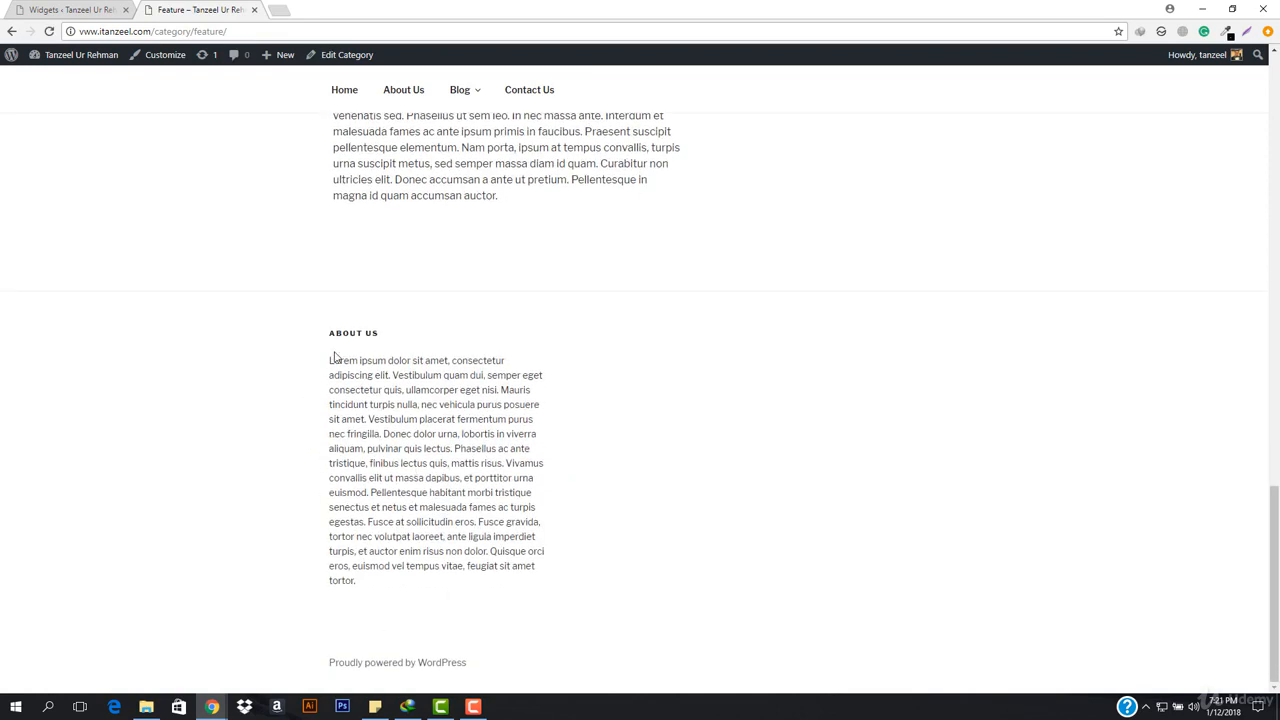
left_click_drag(320, 329, 516, 594)
left_click(516, 594)
Open the instructor's Udemy profile in a new tab, look at the site's footer columns and close the tab
left_click(284, 13)
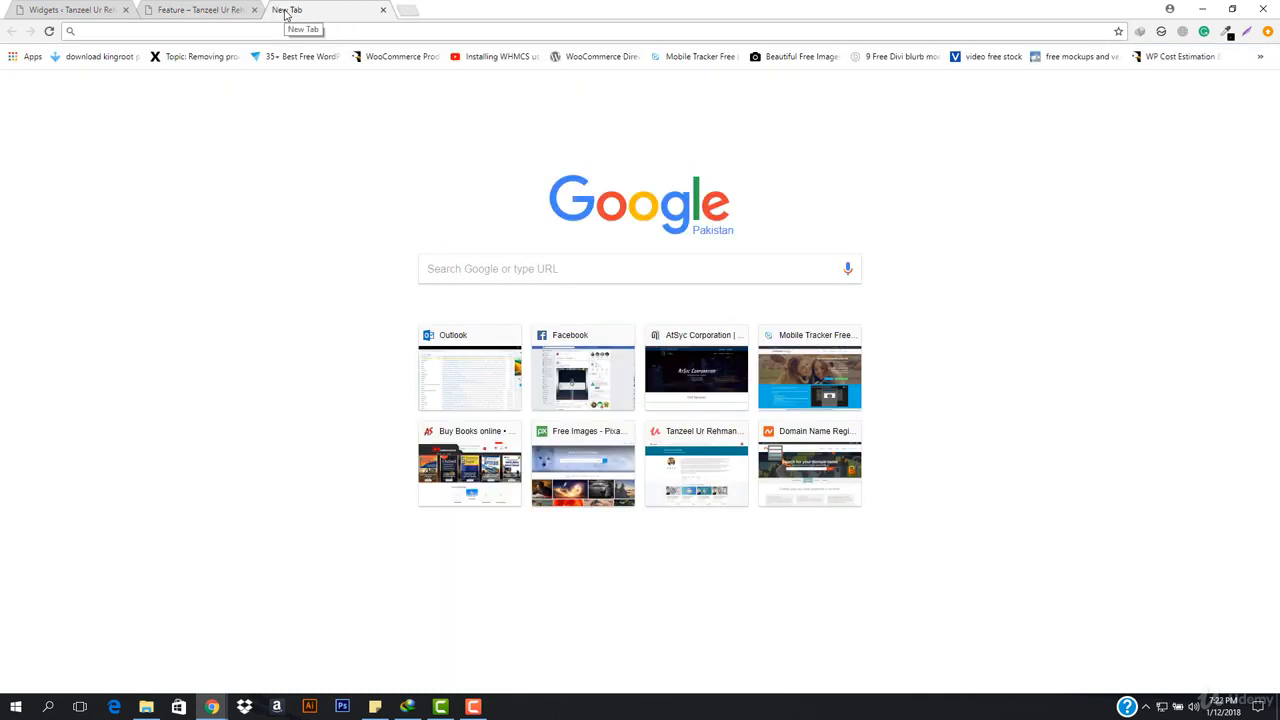
type("ud")
key("Right")
key("Down")
key("Down")
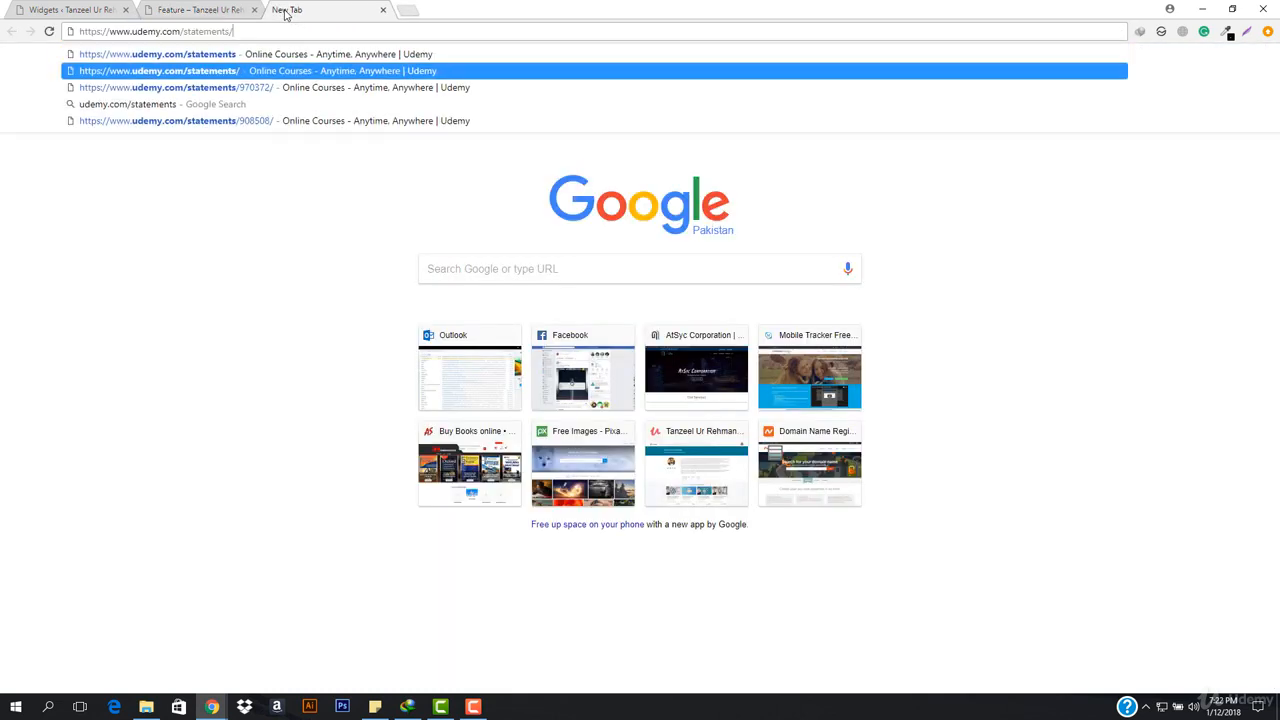
key("Return")
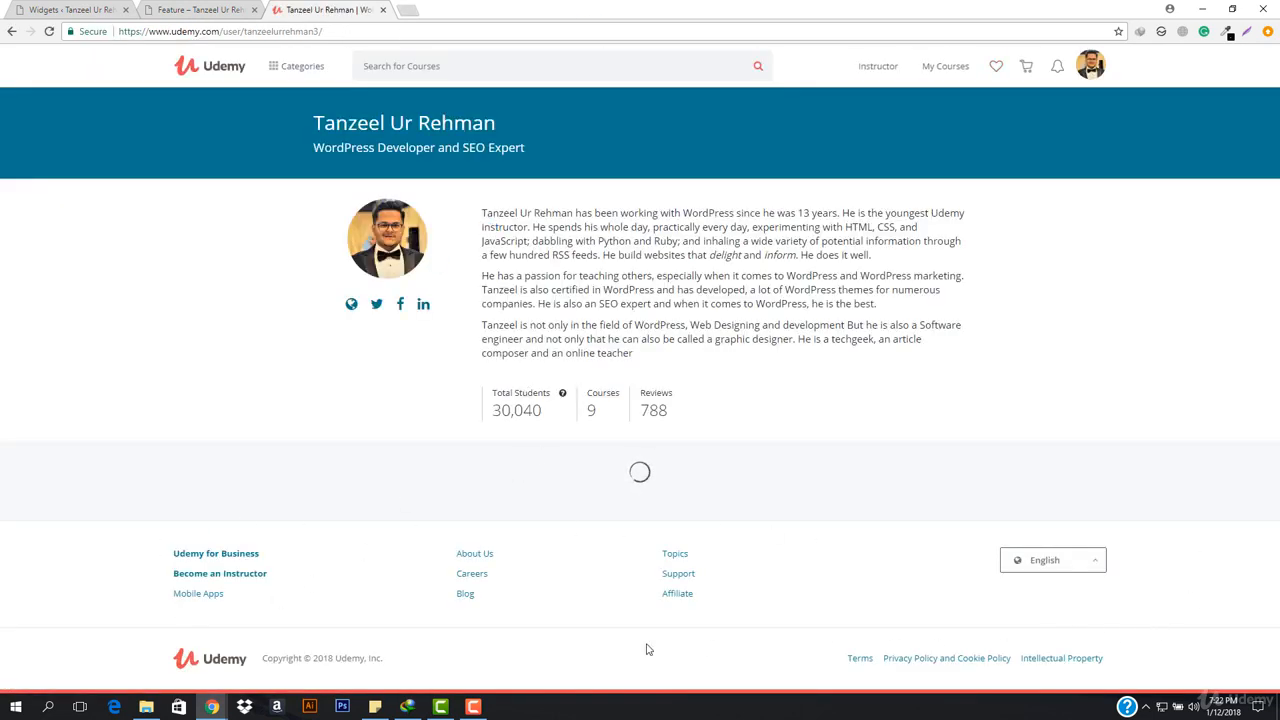
scroll(637, 565, "down", 1)
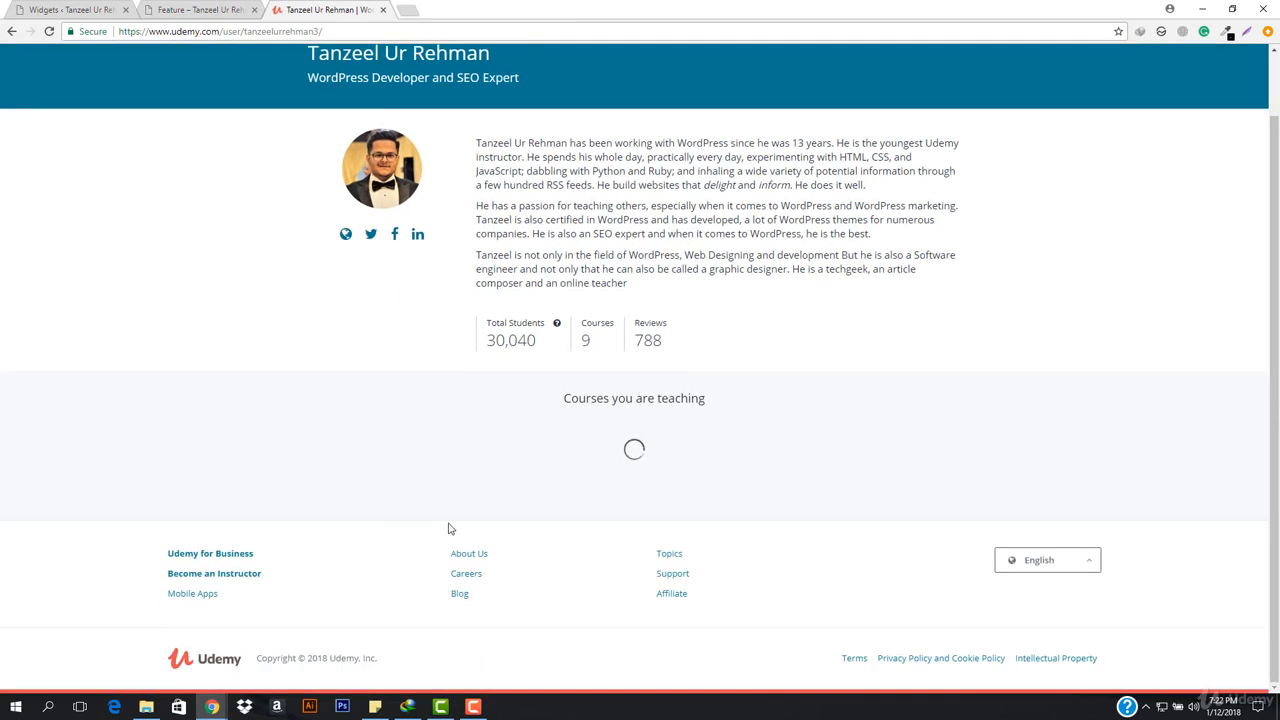
left_click(383, 9)
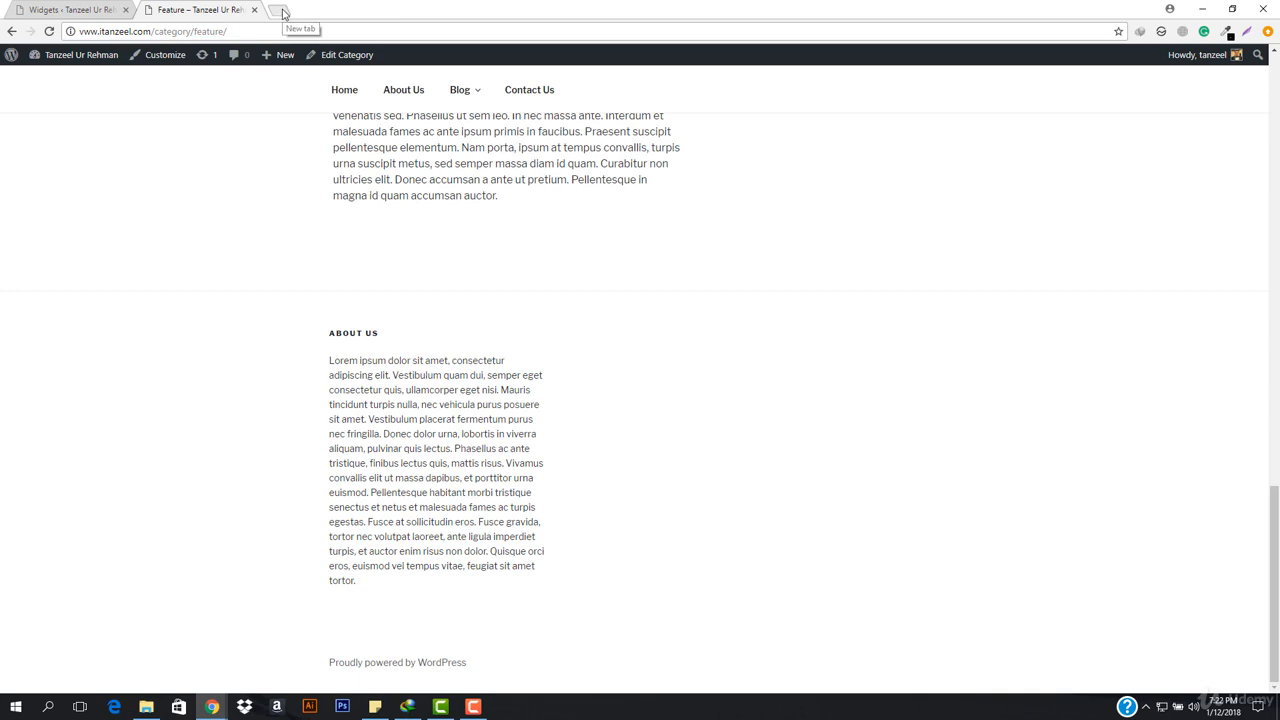
left_click(279, 9)
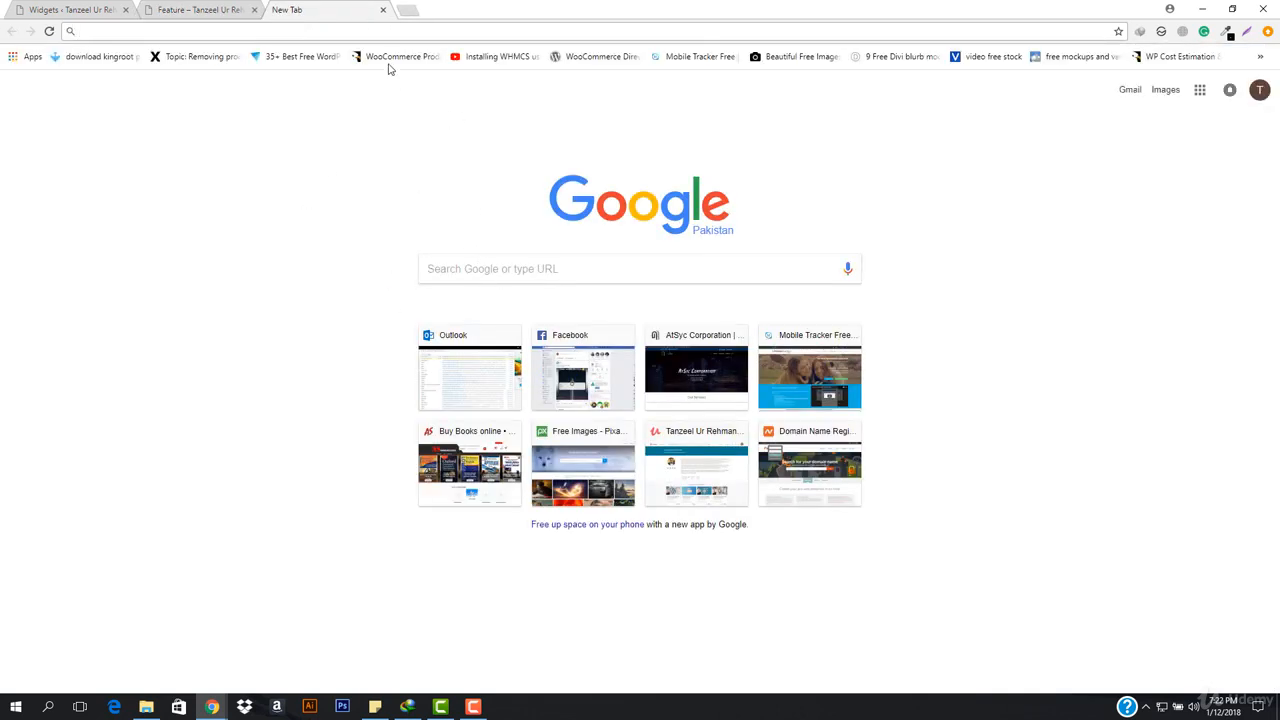
type("apple")
key("Return")
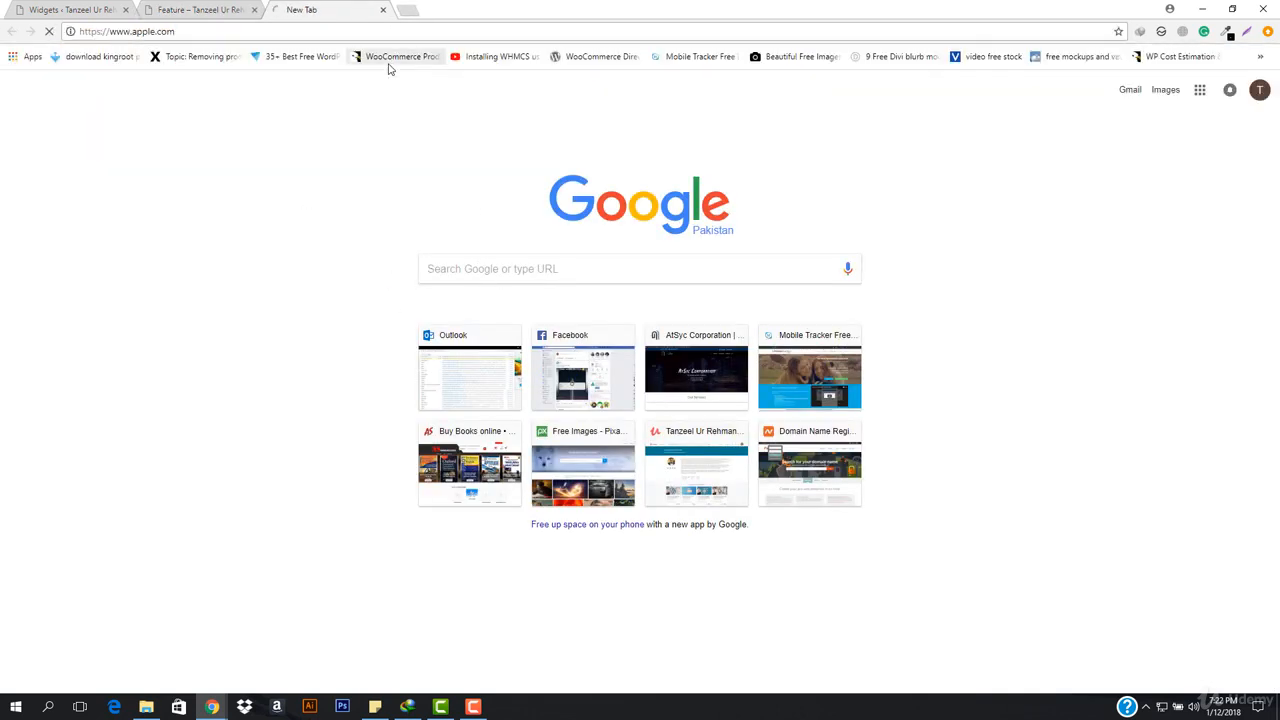
scroll(391, 277, "down", 8)
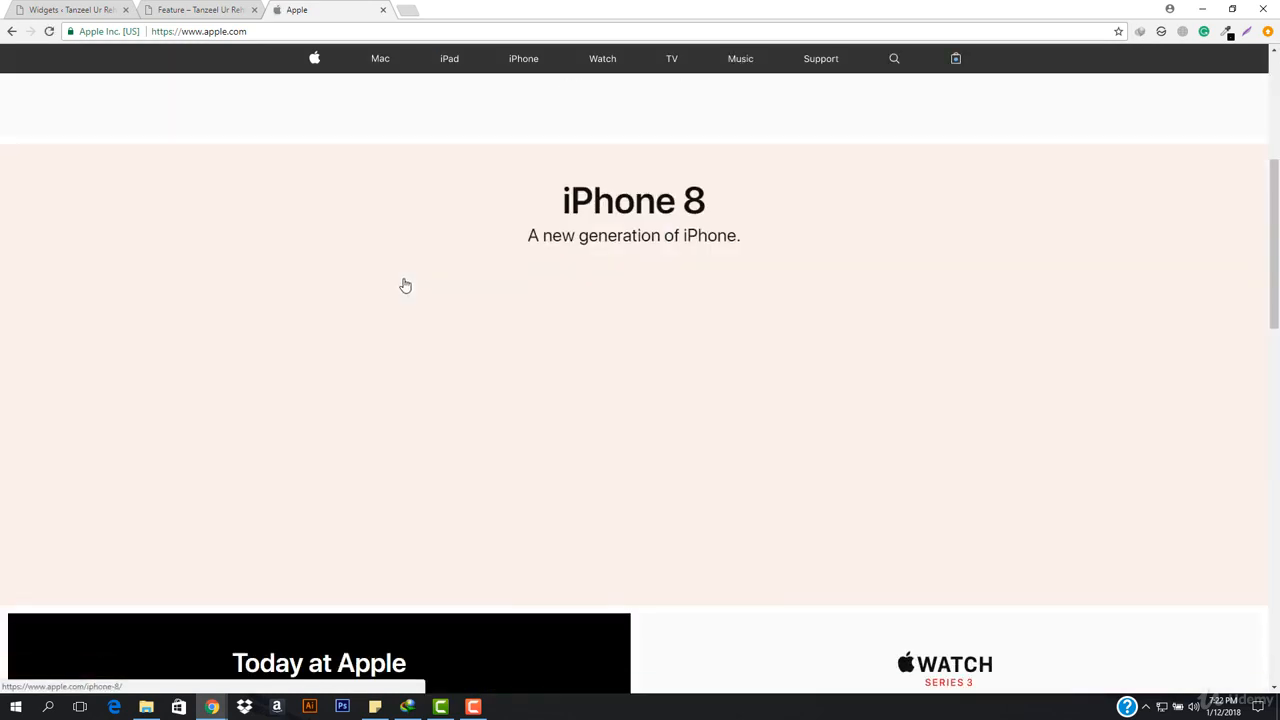
scroll(698, 545, "down", 10)
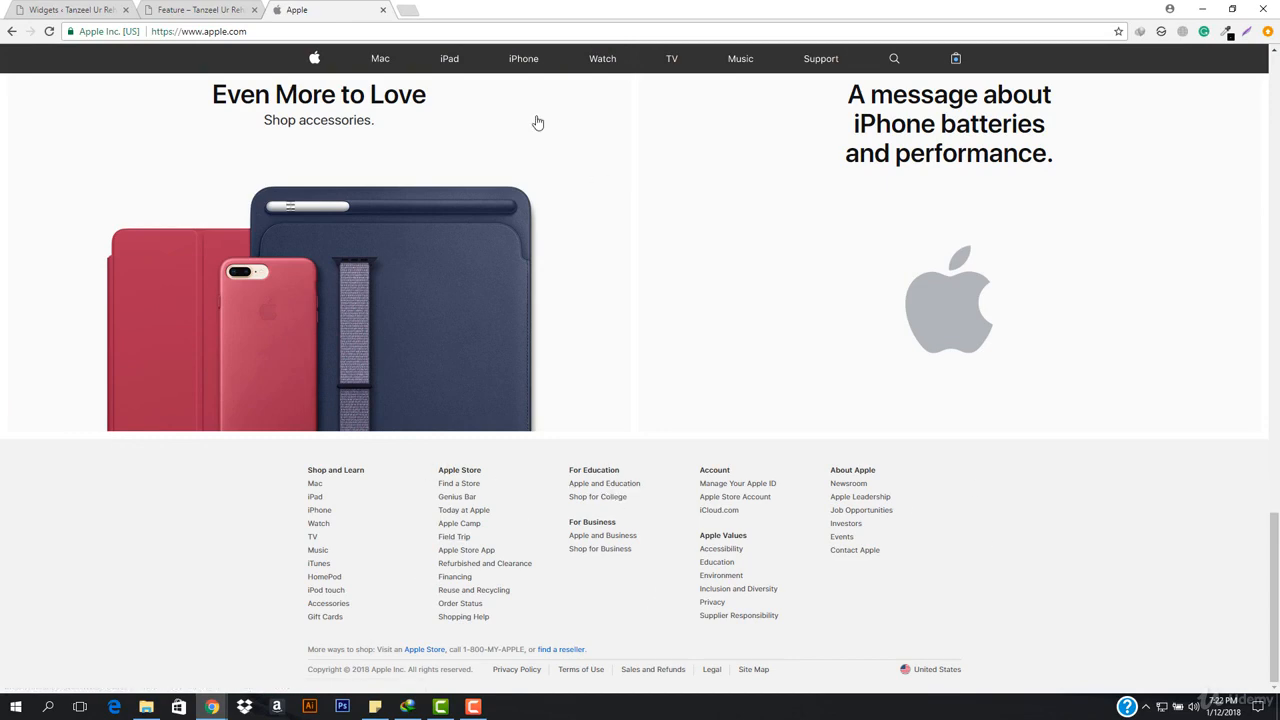
Return to the WordPress Widgets page and view the available widgets and footer areas
left_click(168, 9)
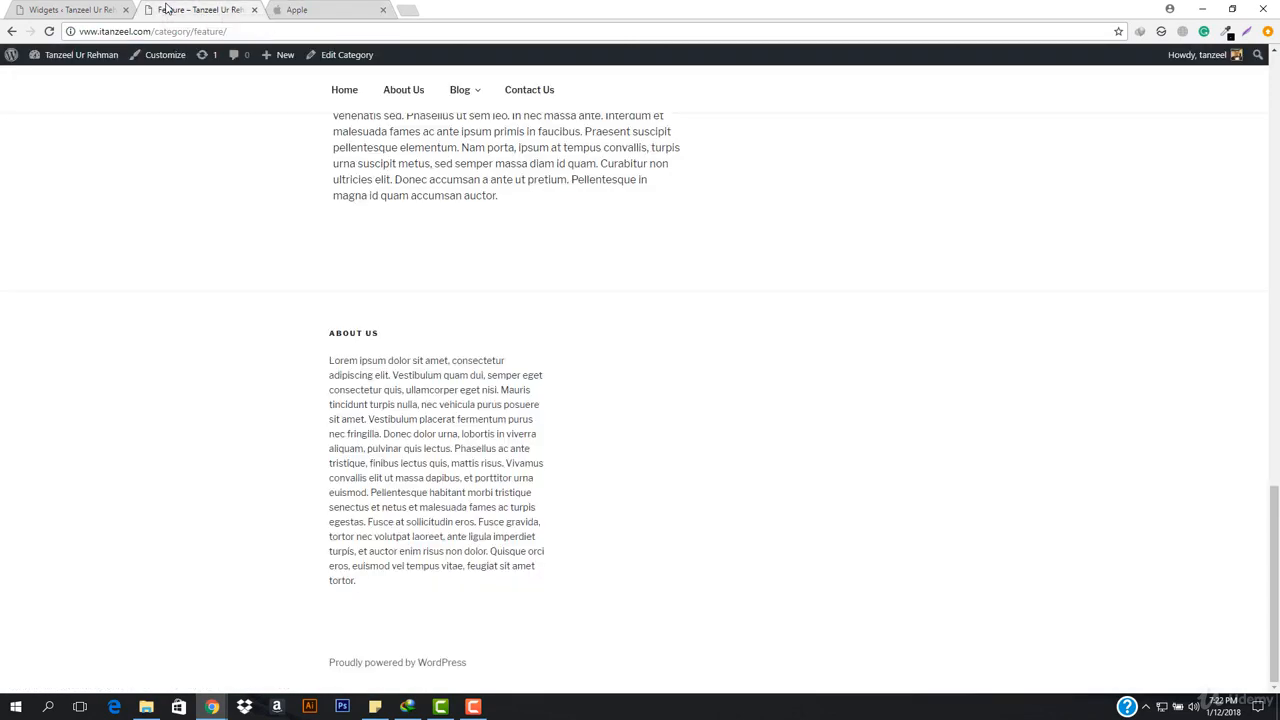
left_click(62, 8)
scroll(677, 237, "up", 2)
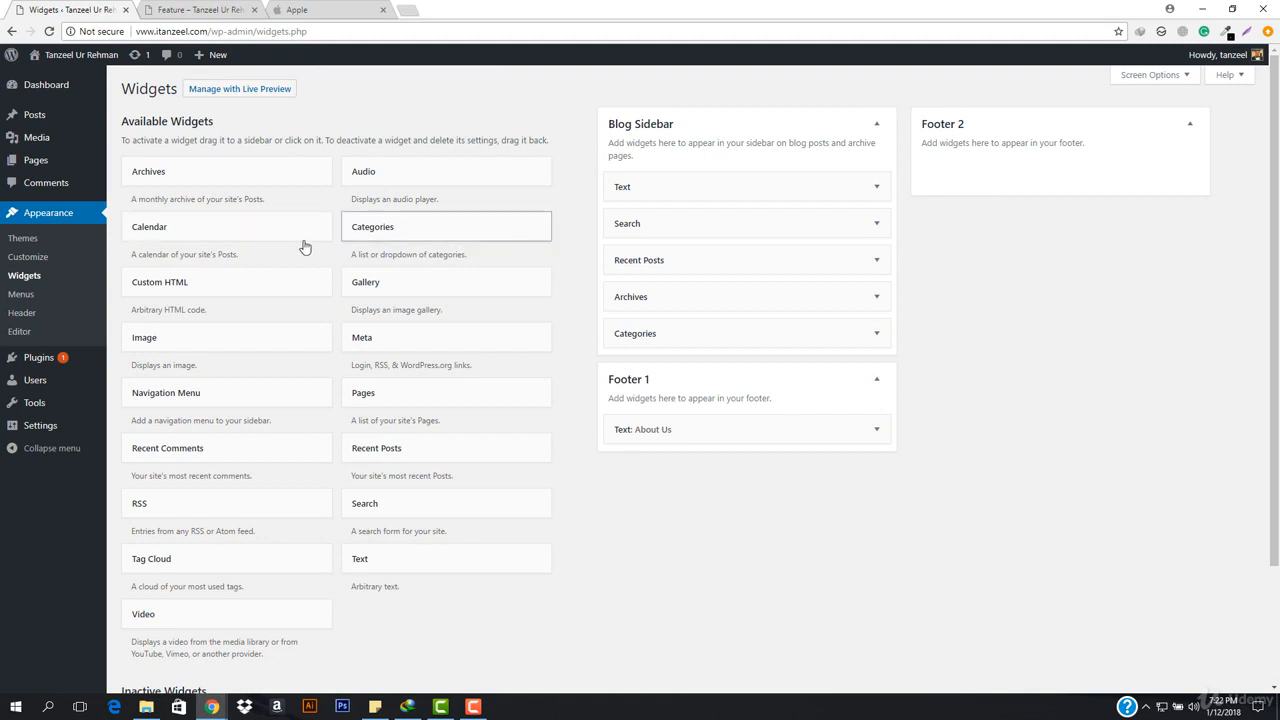
Add a Navigation Menu widget to the Footer 2 area and look through its selectable menus
left_click(209, 395)
left_click(178, 506)
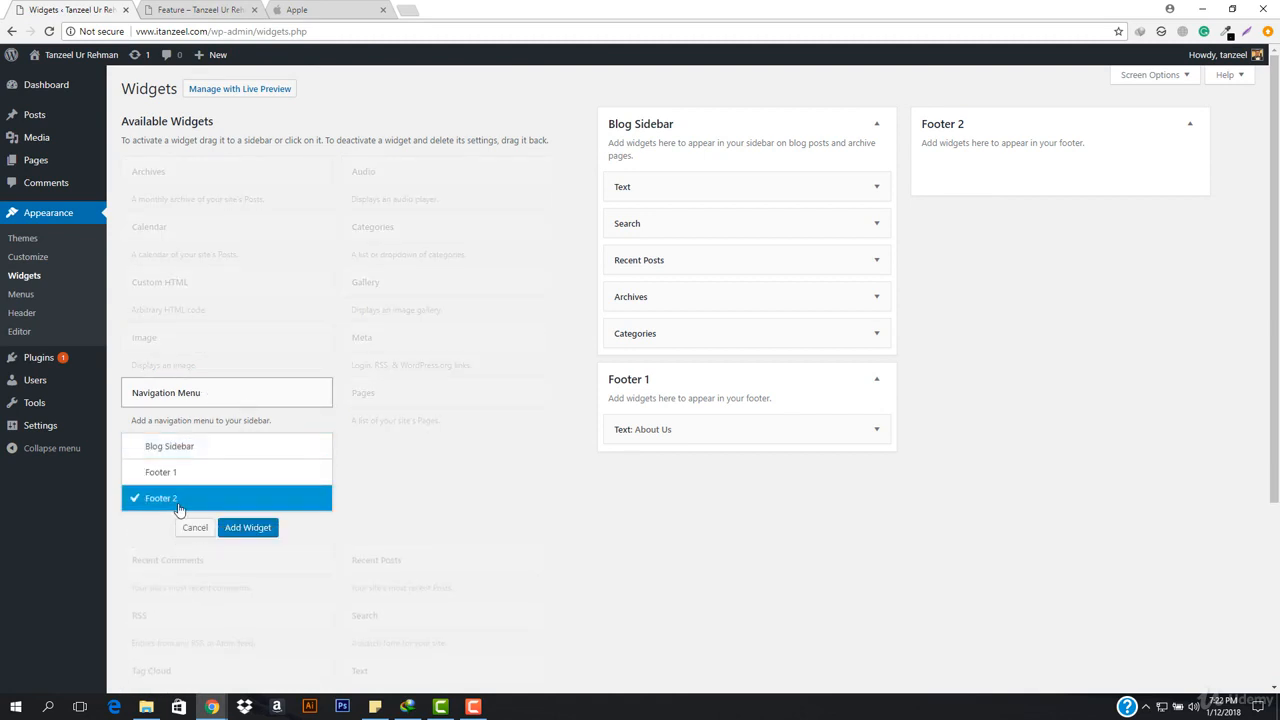
left_click(256, 529)
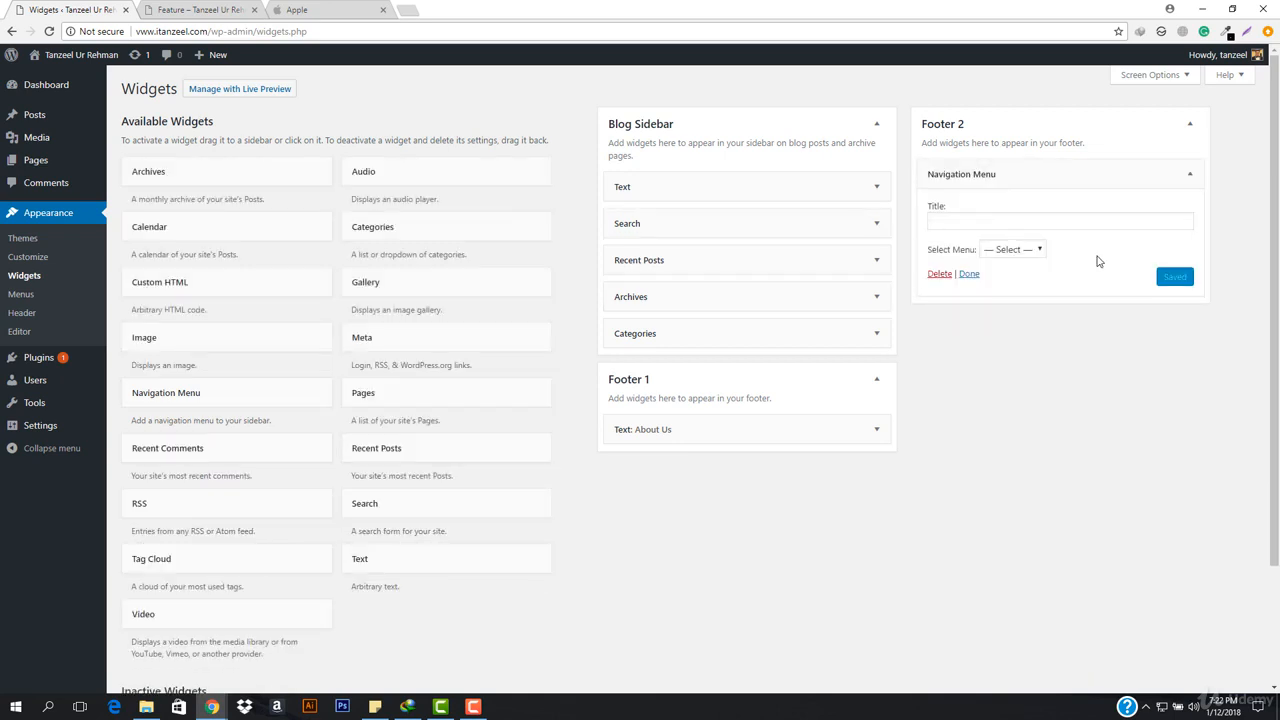
left_click(1017, 252)
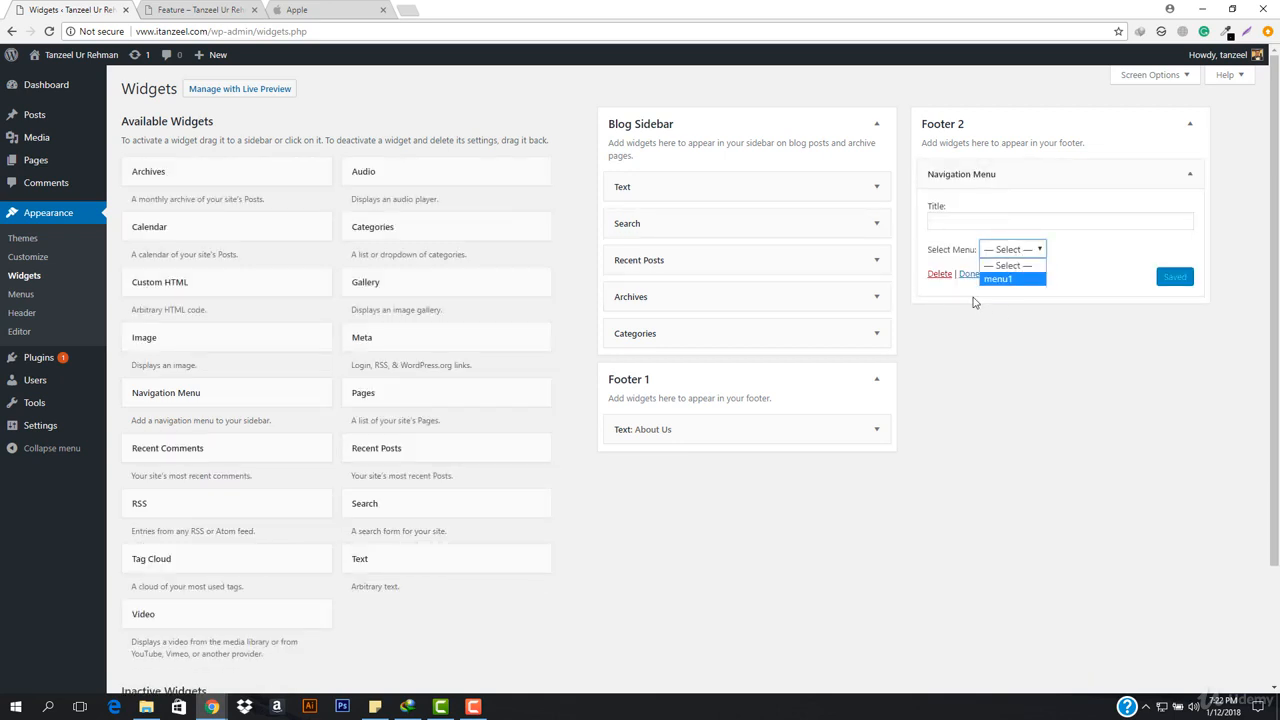
left_click(1035, 255)
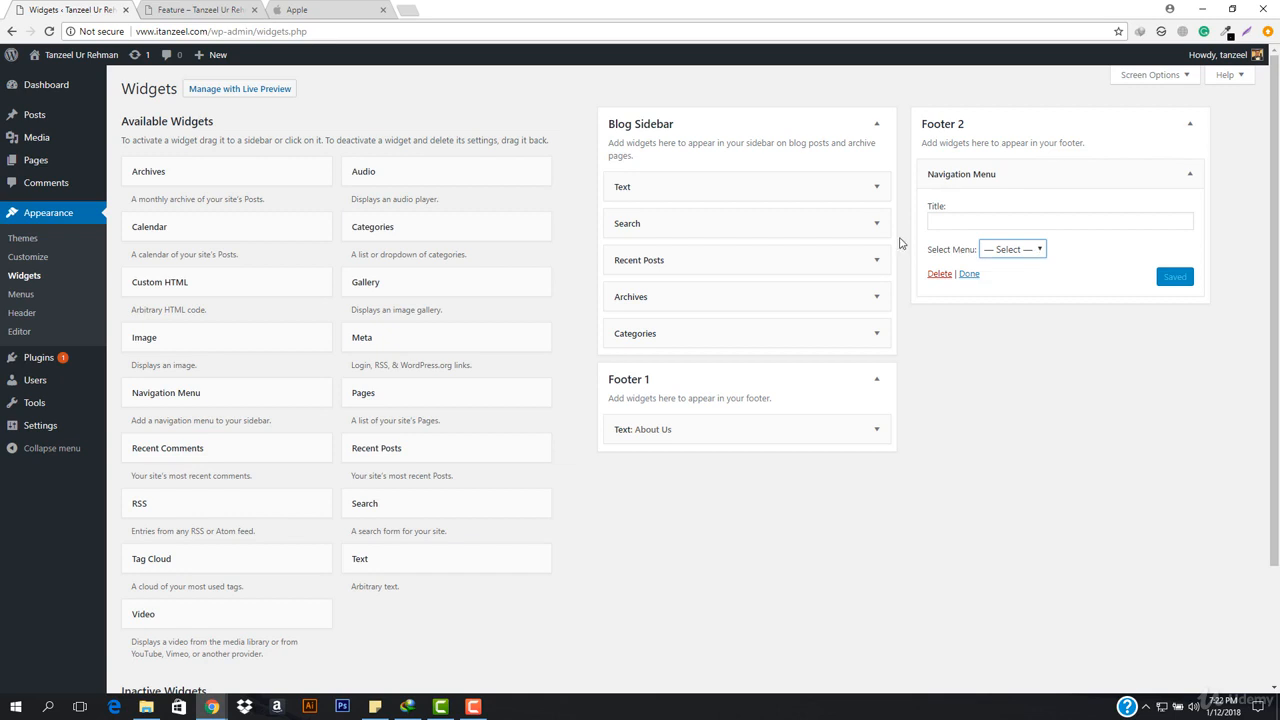
Open the Menus page in a new tab and create a new menu named "footer menu"
right_click(15, 294)
left_click(58, 300)
left_click(195, 9)
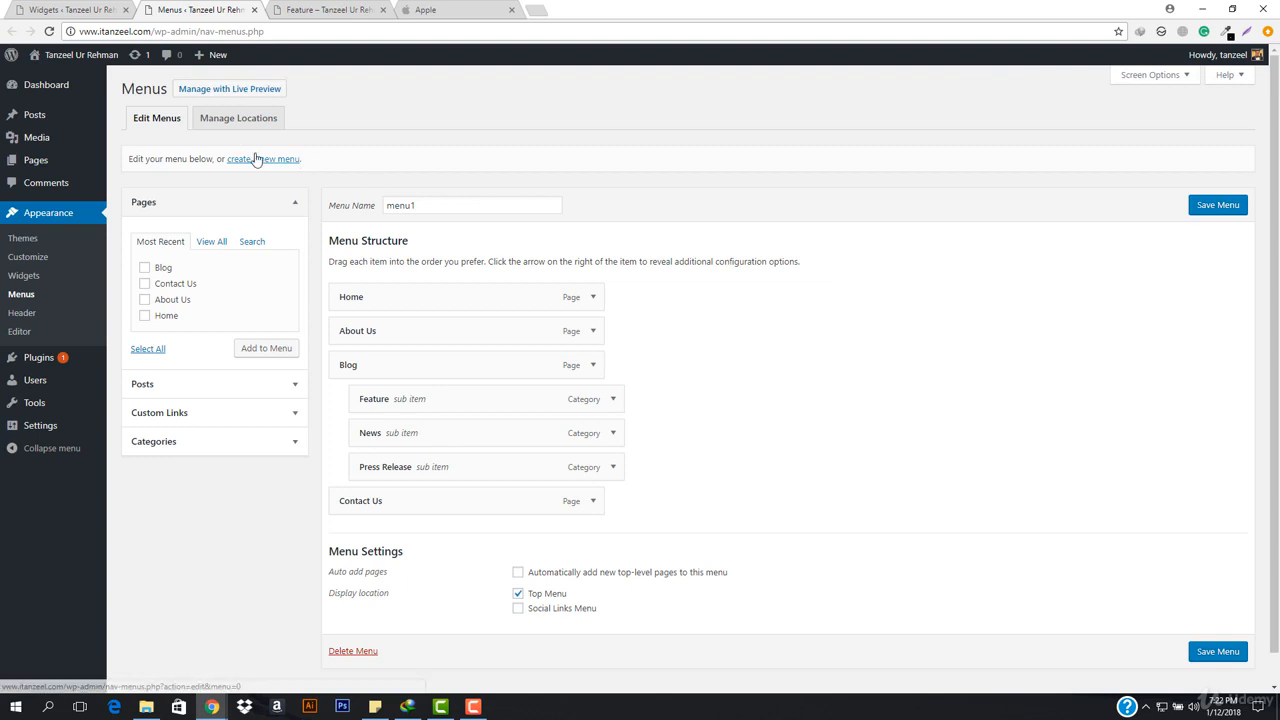
left_click(255, 159)
left_click(446, 204)
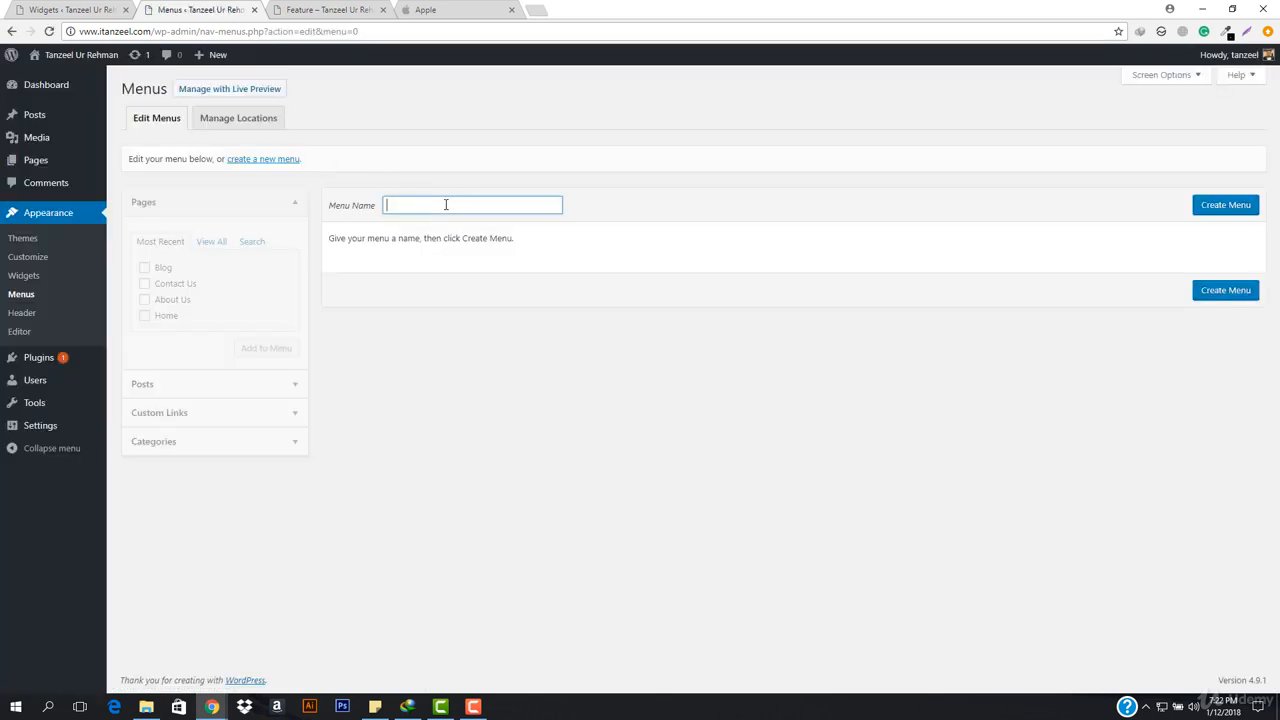
type("footer")
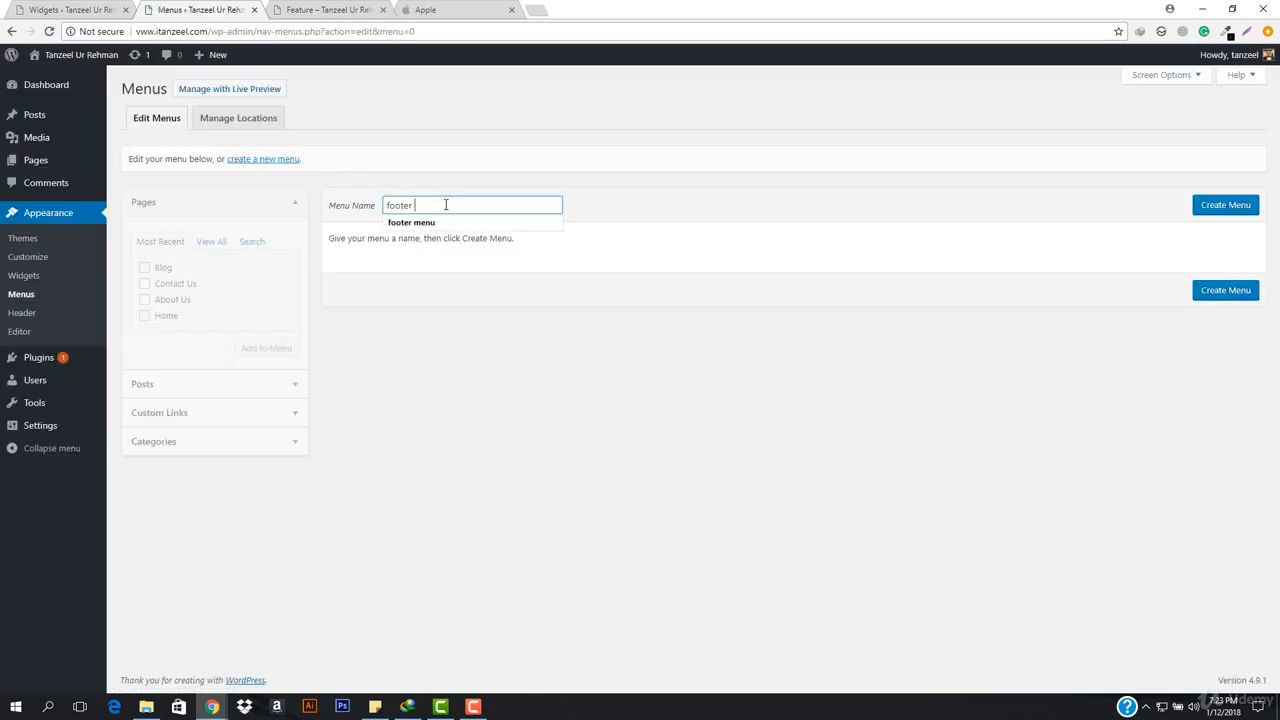
type(" menu")
key("Return")
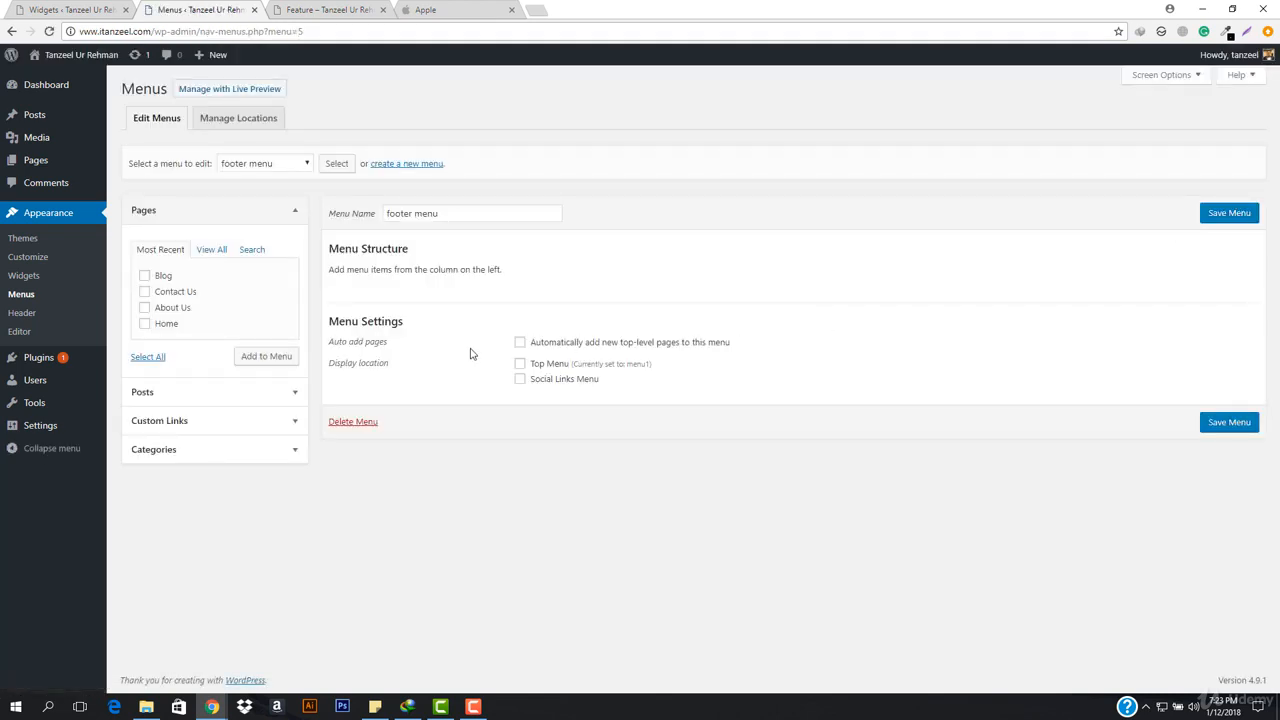
Add all pages to the footer menu and remove the duplicate Home item at the end
left_click(211, 250)
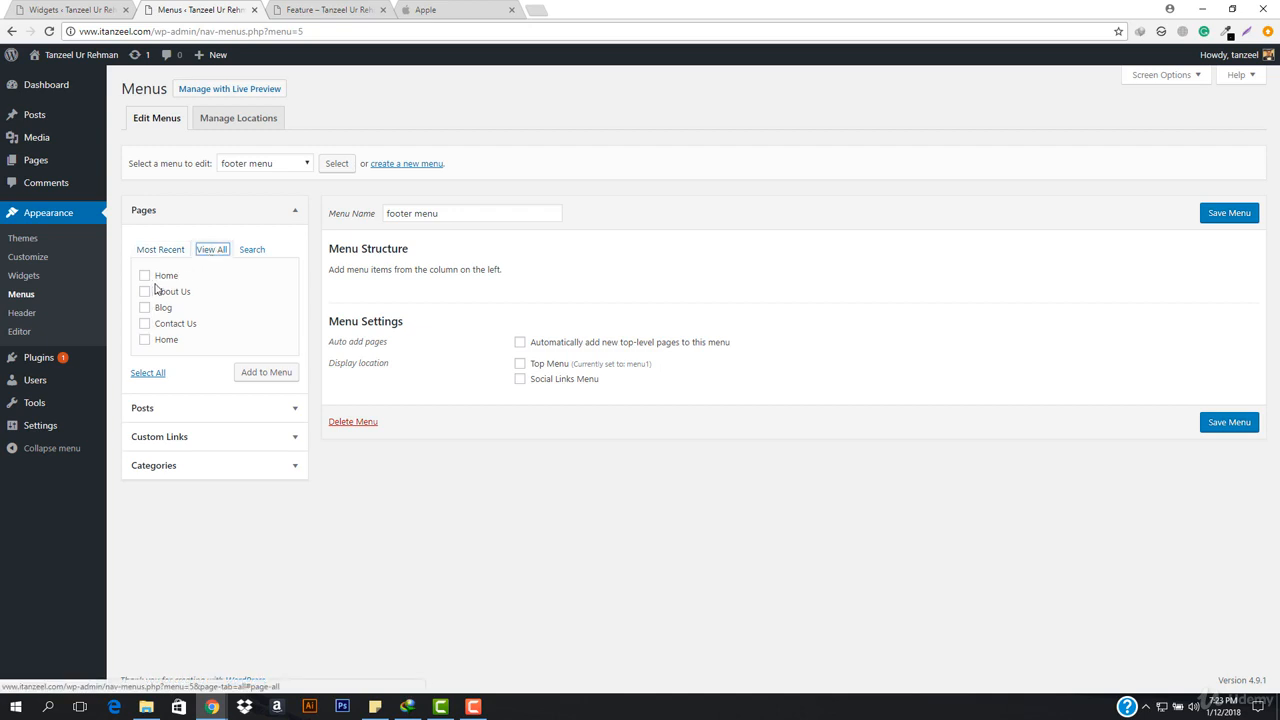
left_click(148, 372)
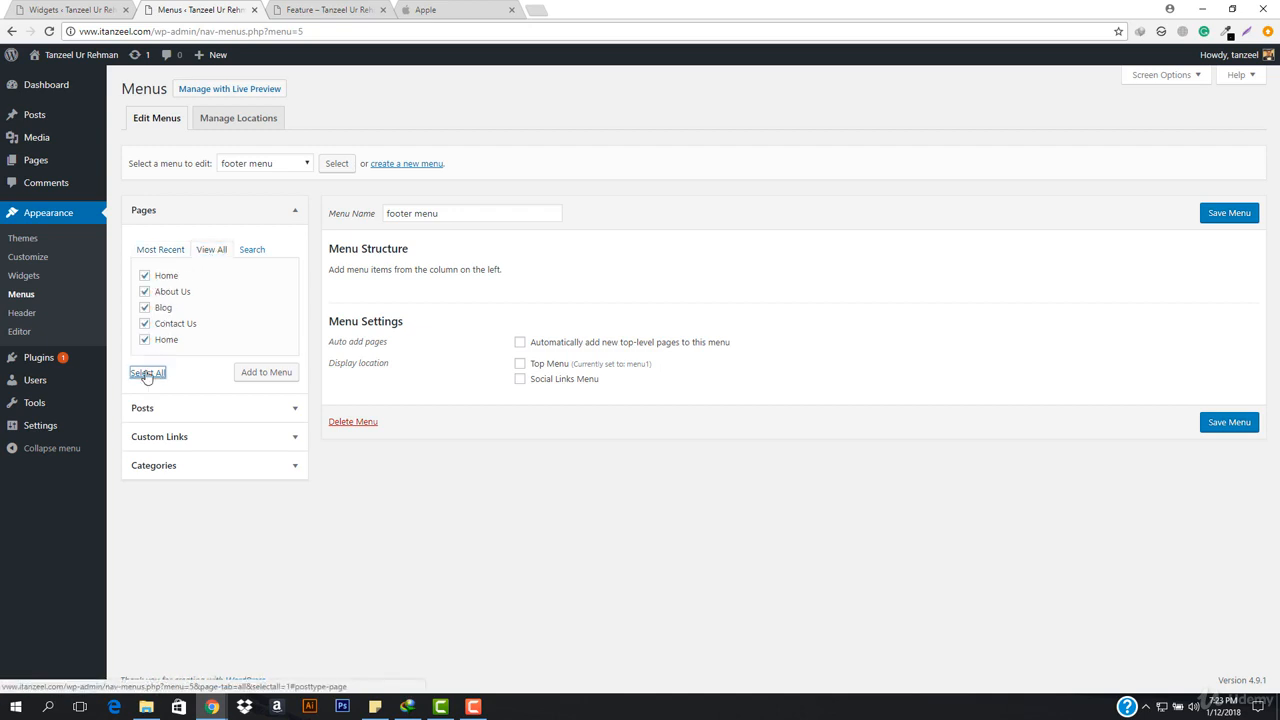
left_click(246, 374)
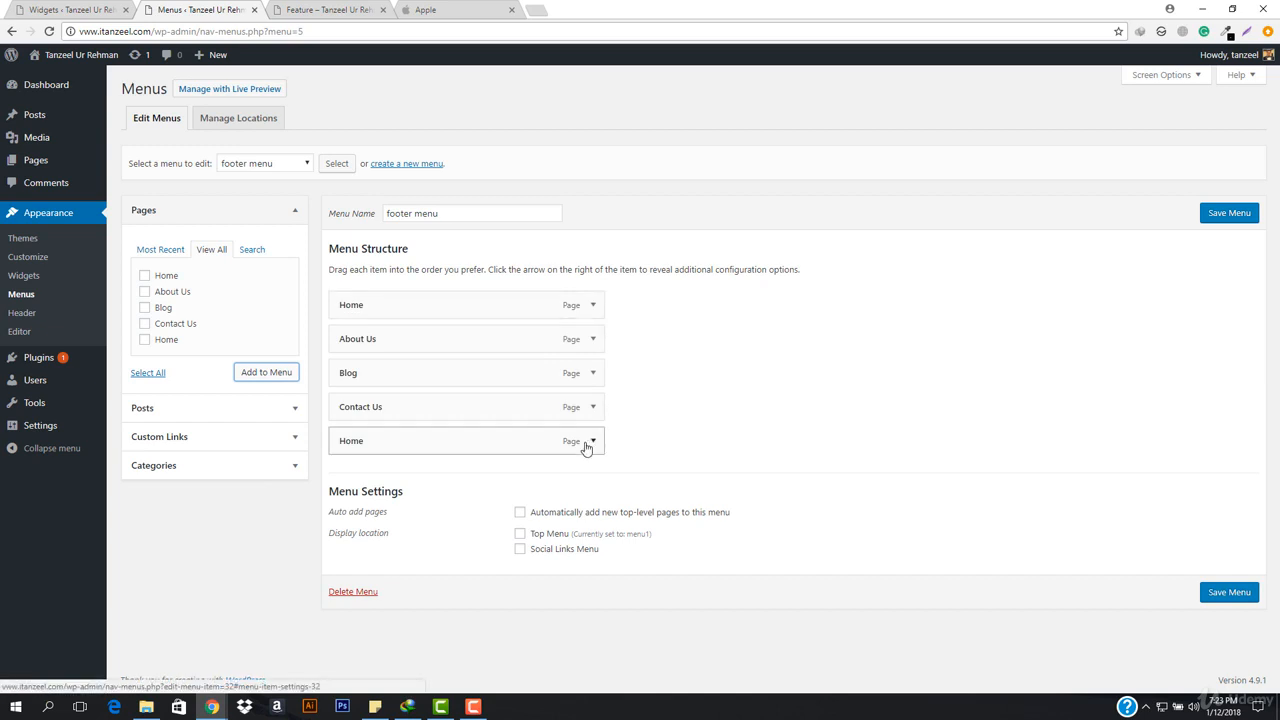
left_click(590, 445)
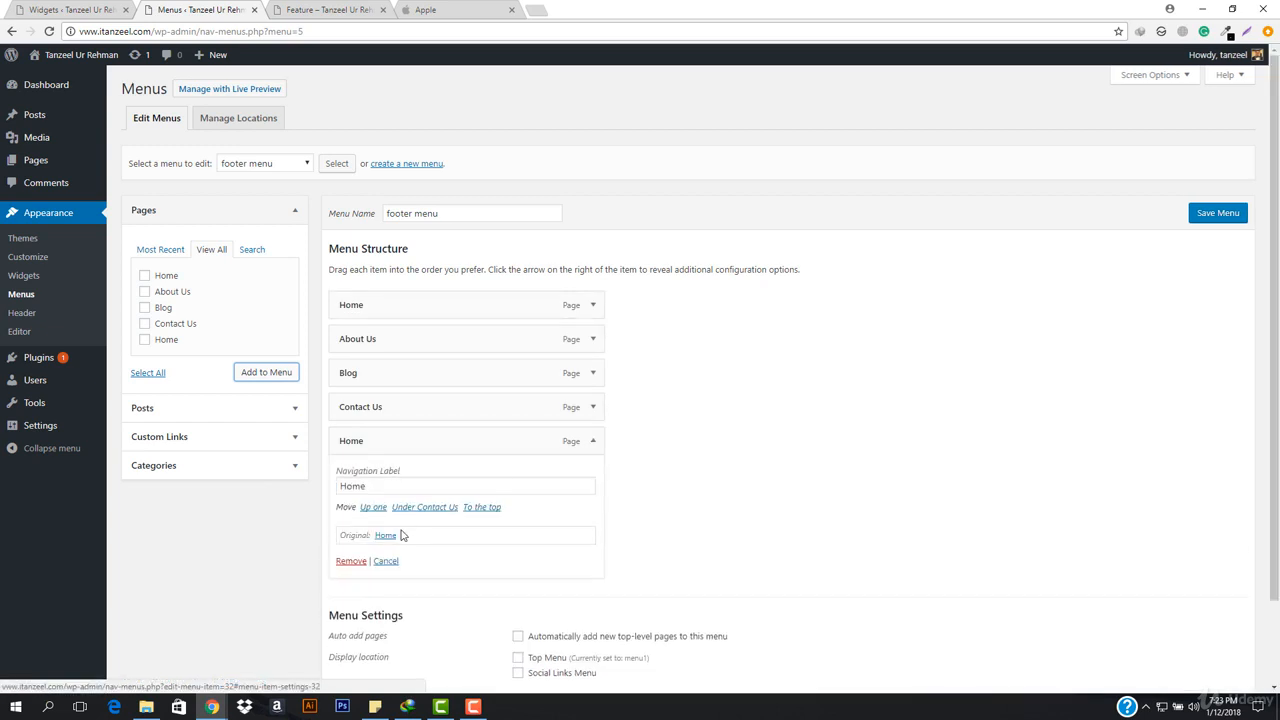
left_click(351, 561)
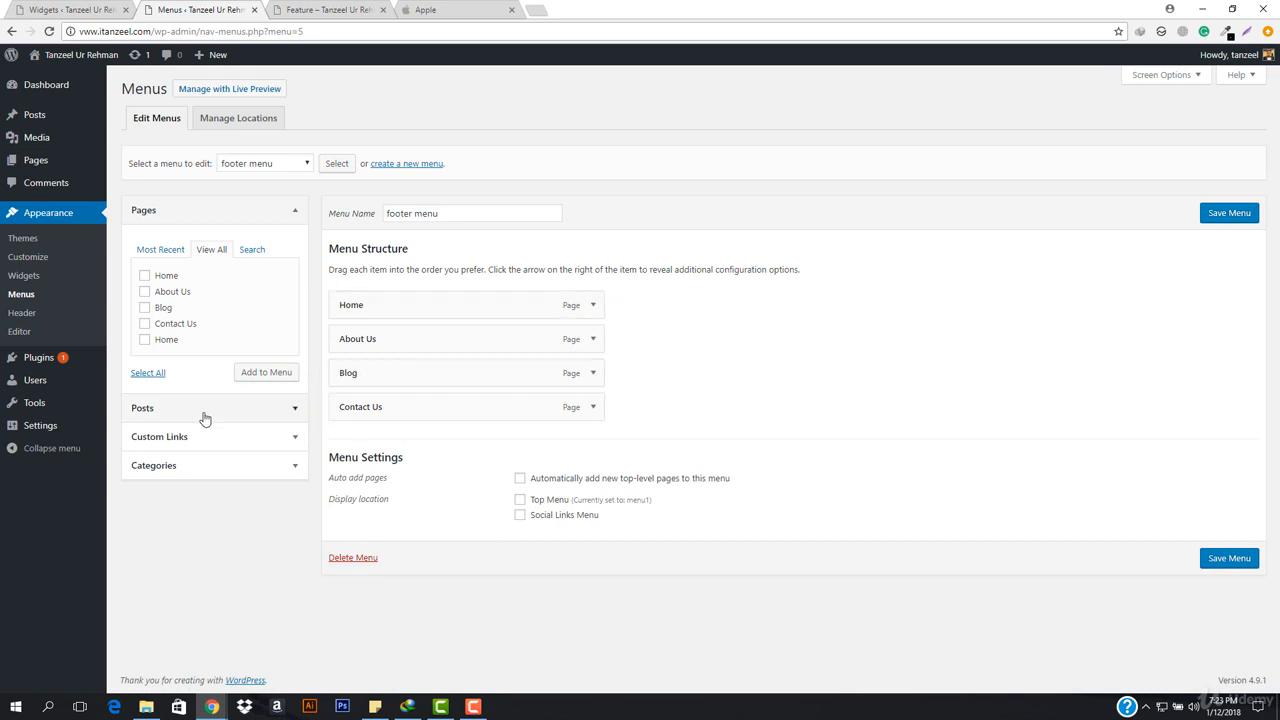
Add the Feature, News and Press Release categories to the footer menu
left_click(257, 476)
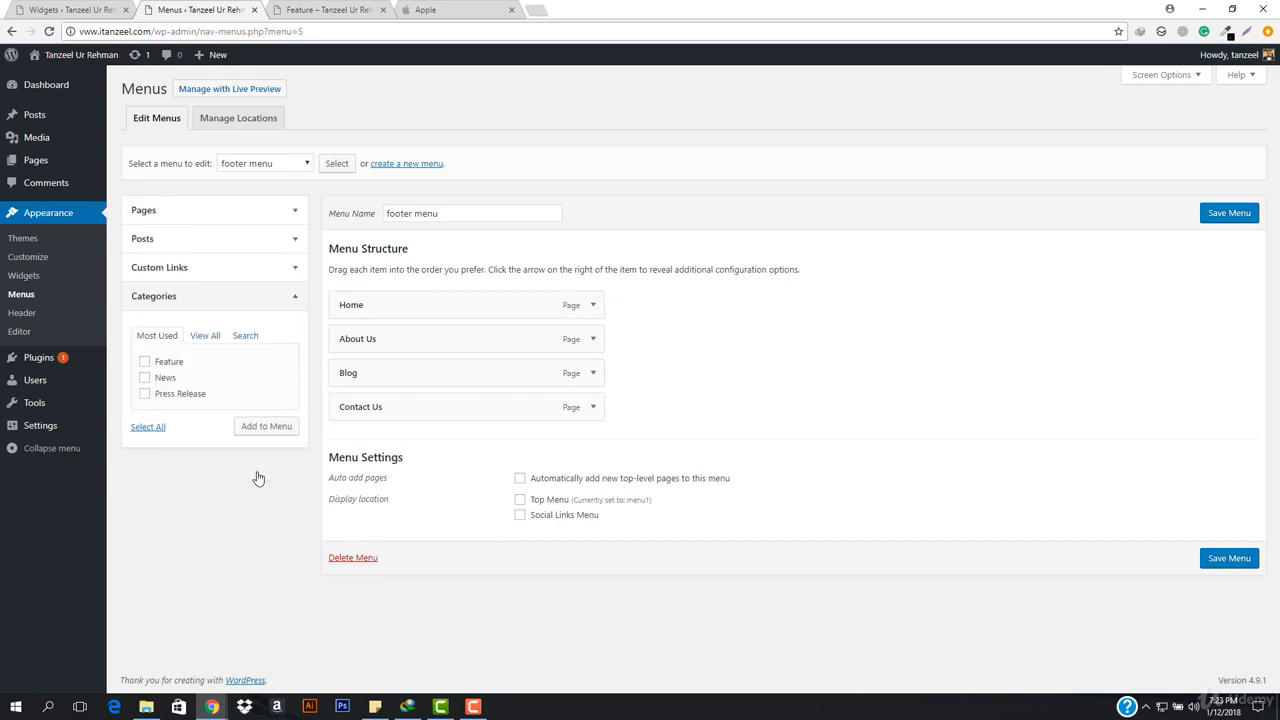
left_click(145, 428)
left_click(245, 427)
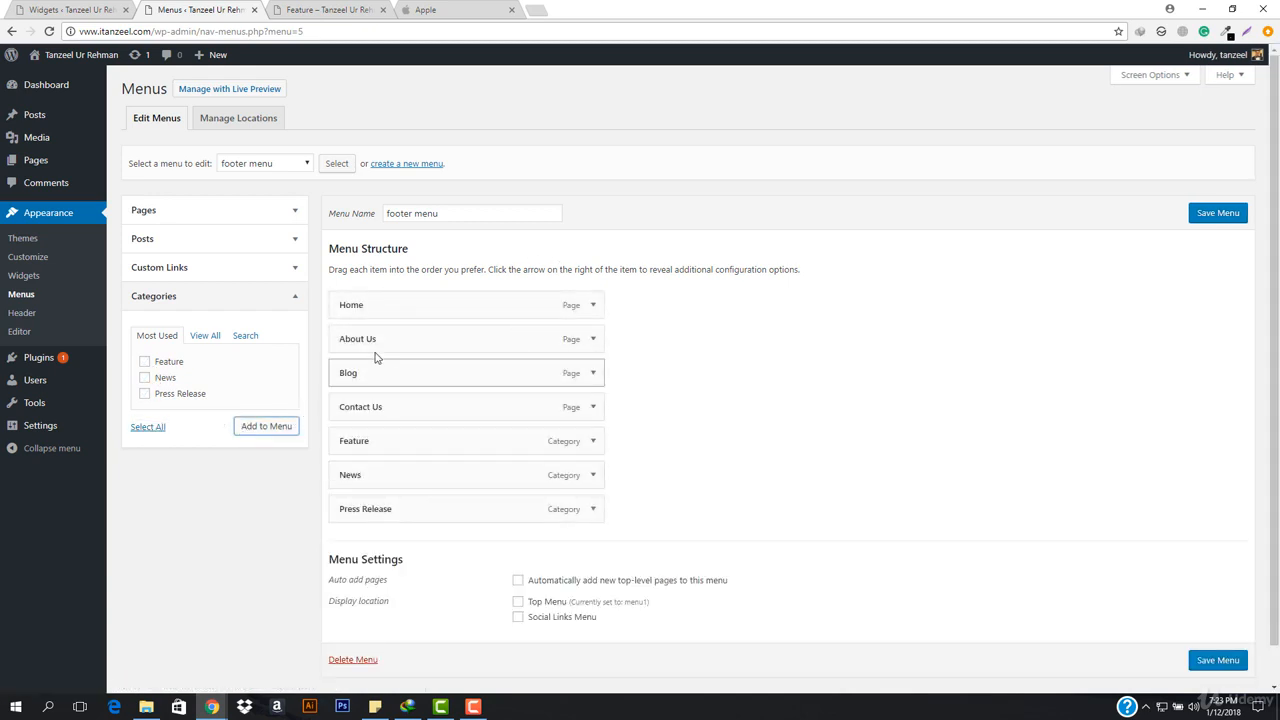
left_click(218, 277)
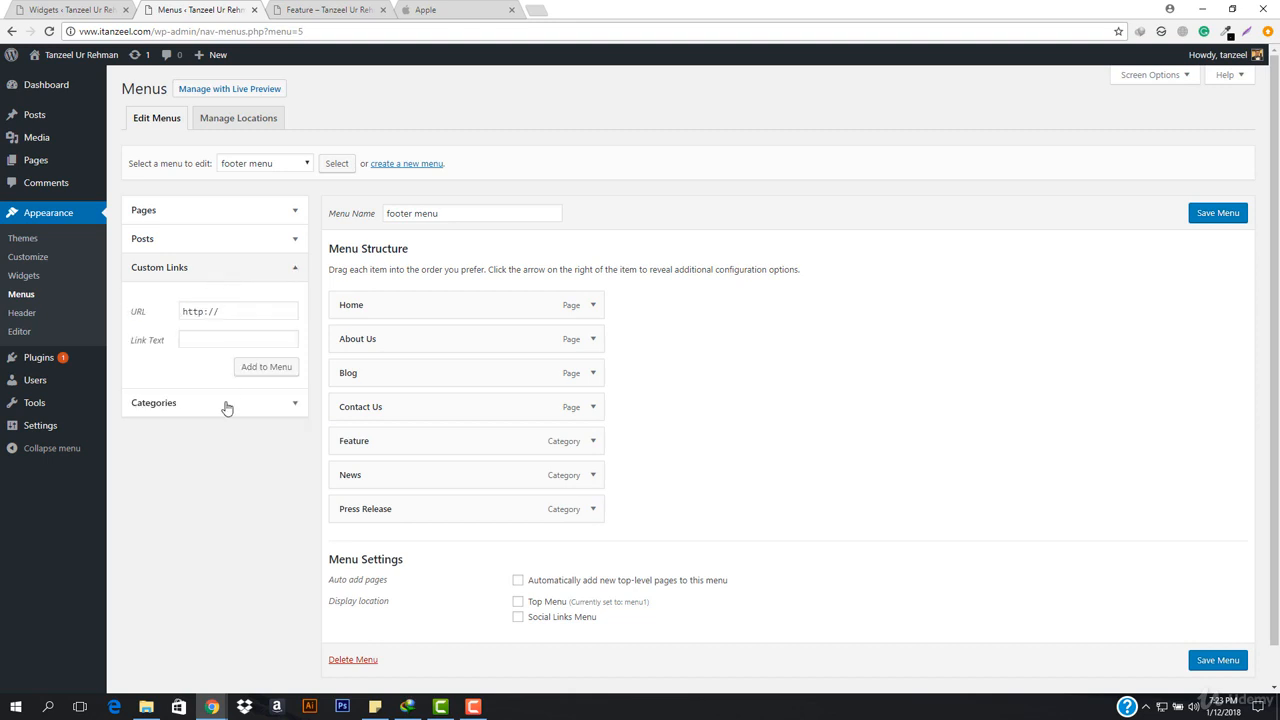
left_click(258, 311)
key("ctrl+a")
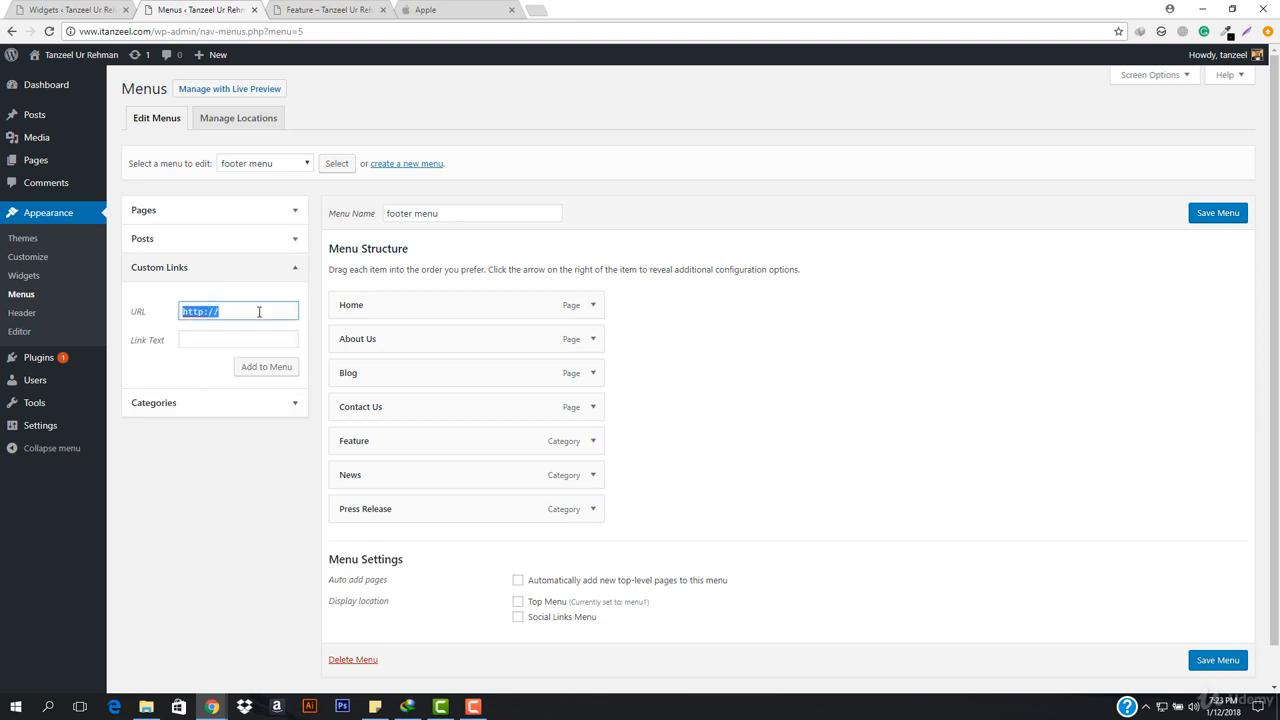
left_click(259, 311)
type("fb.com")
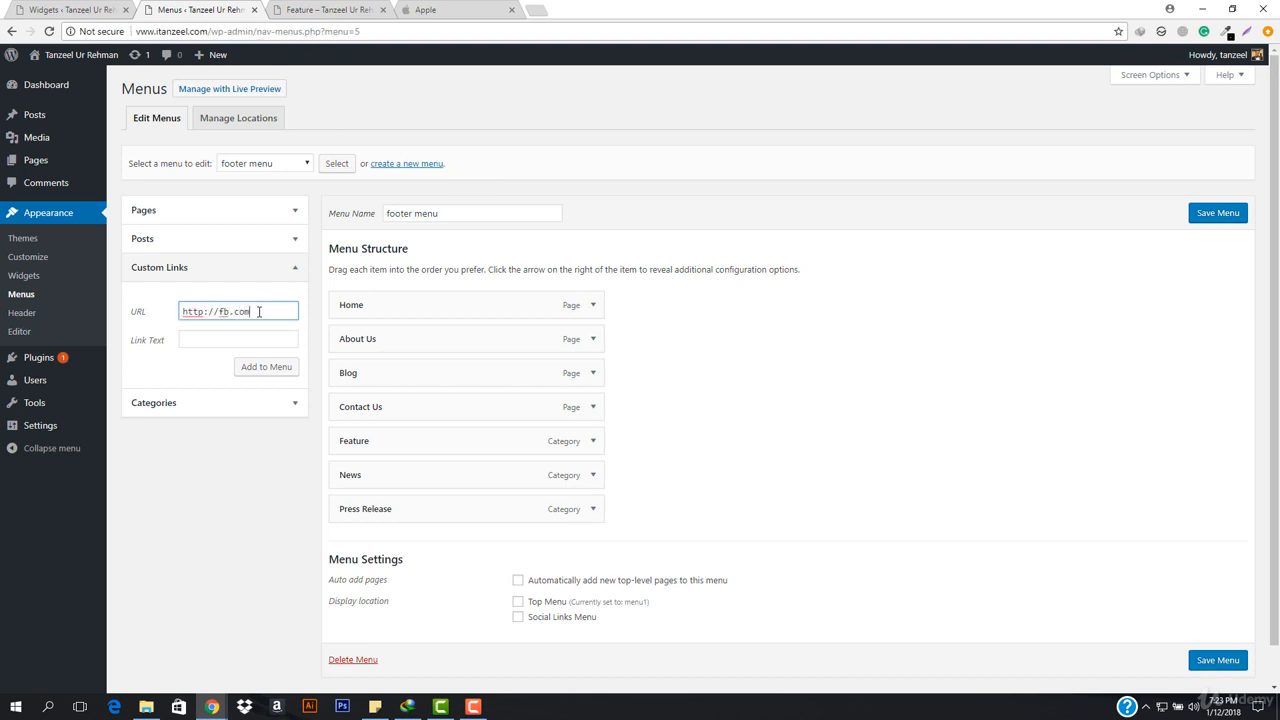
left_click(238, 347)
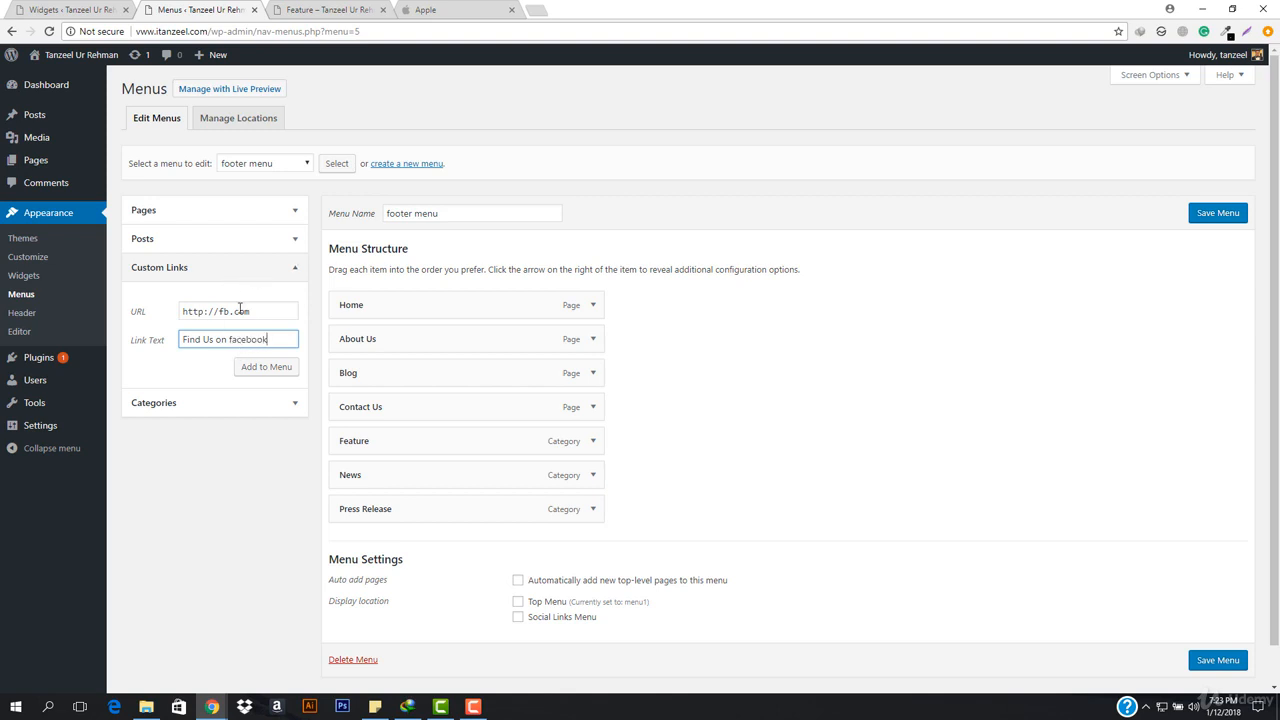
left_click(242, 368)
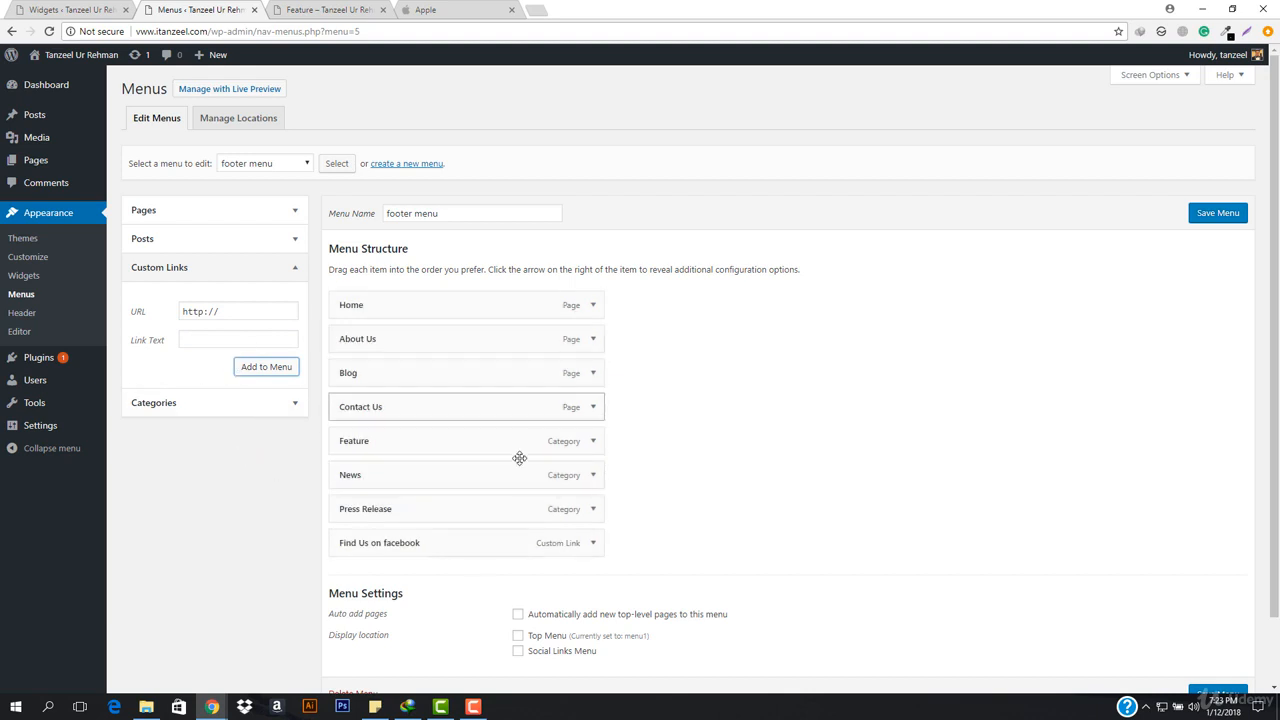
left_click(1216, 216)
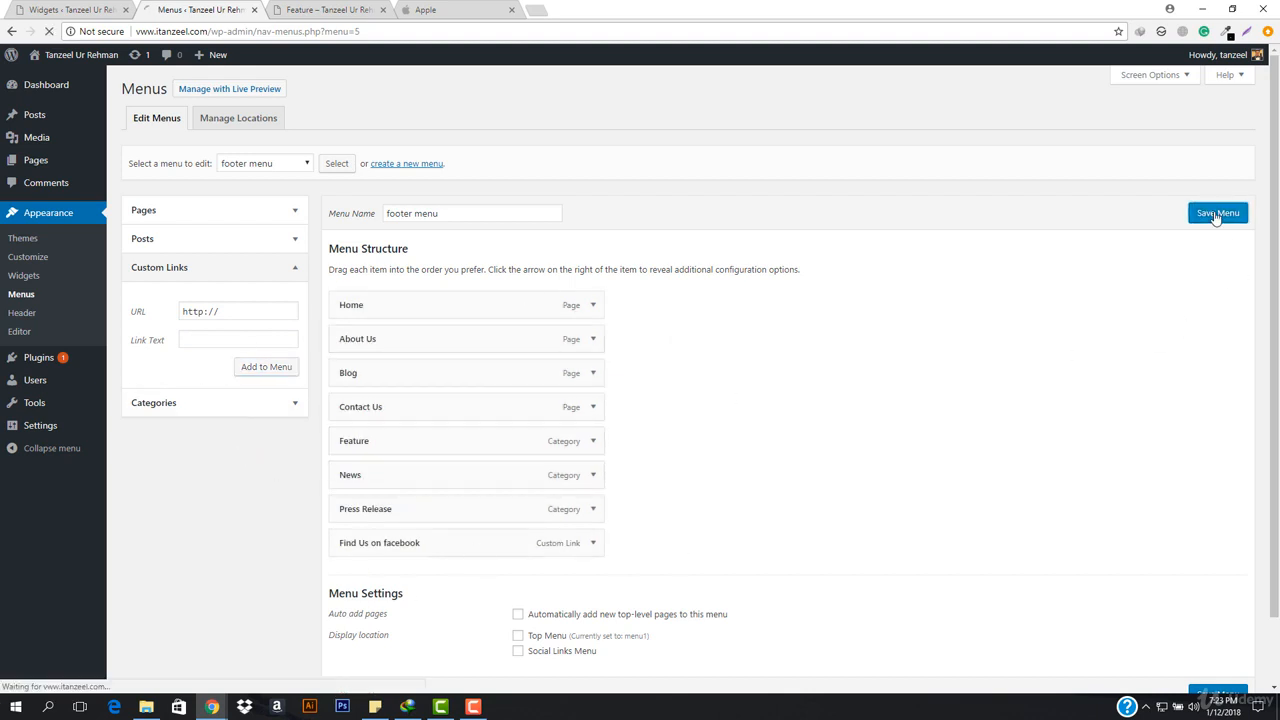
Reload the Widgets page, assign "footer menu" to Footer 2's Navigation Menu widget and save it
left_click(70, 10)
left_click(383, 34)
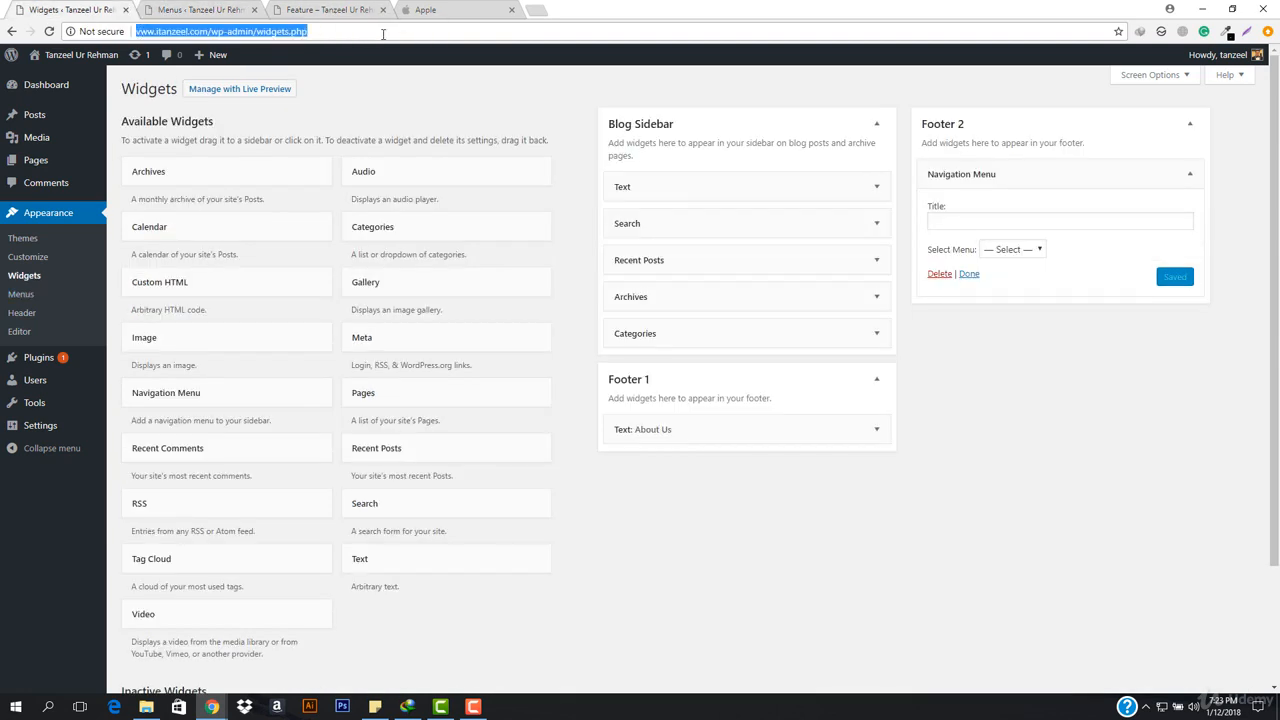
key("Return")
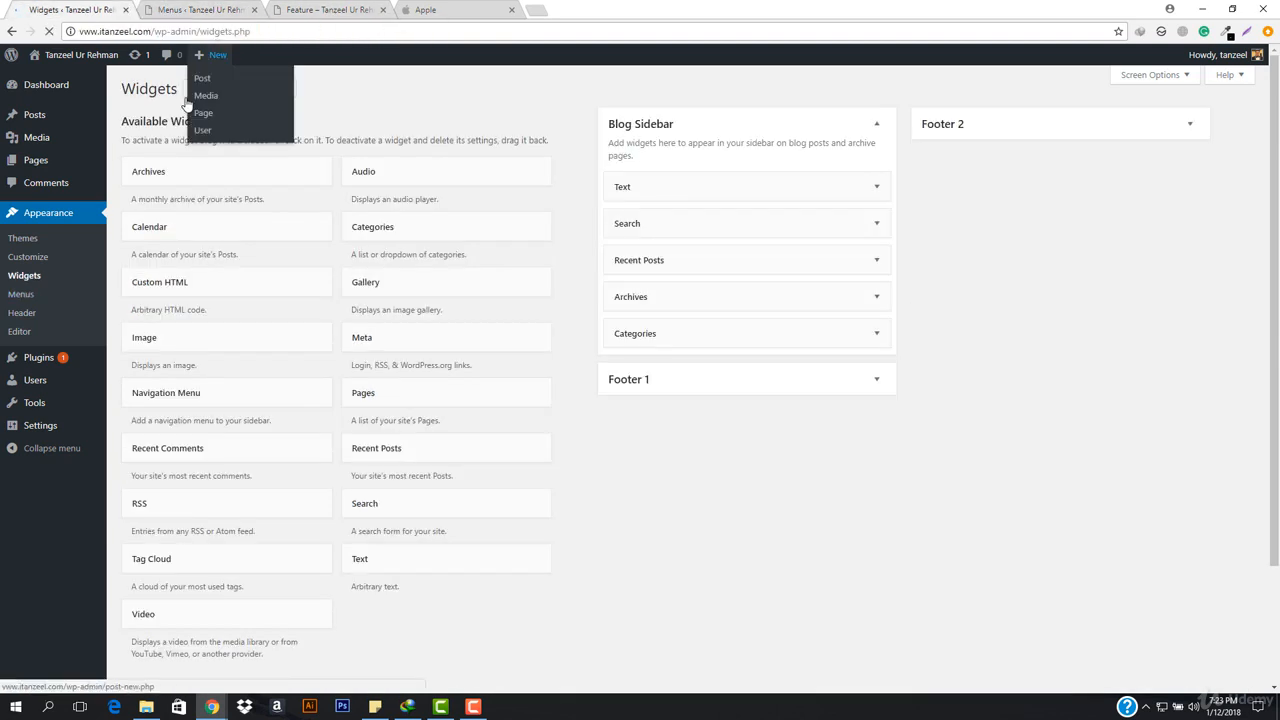
left_click(1035, 127)
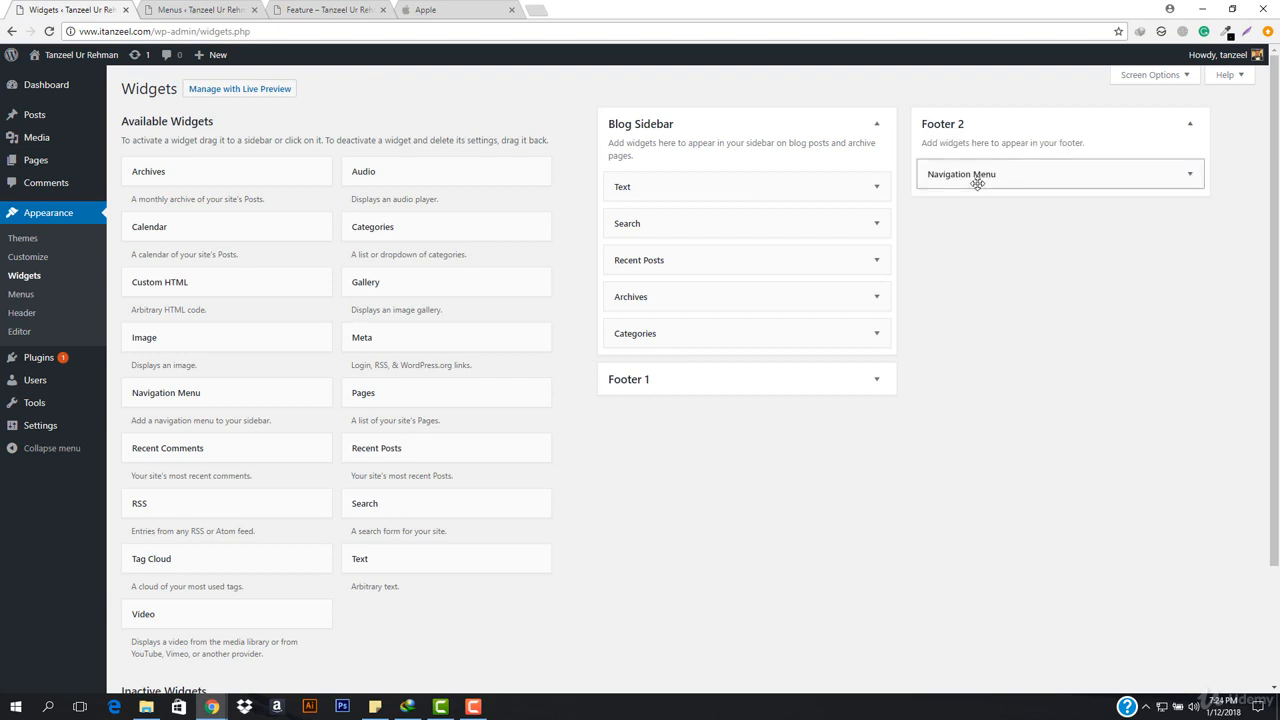
left_click(1185, 184)
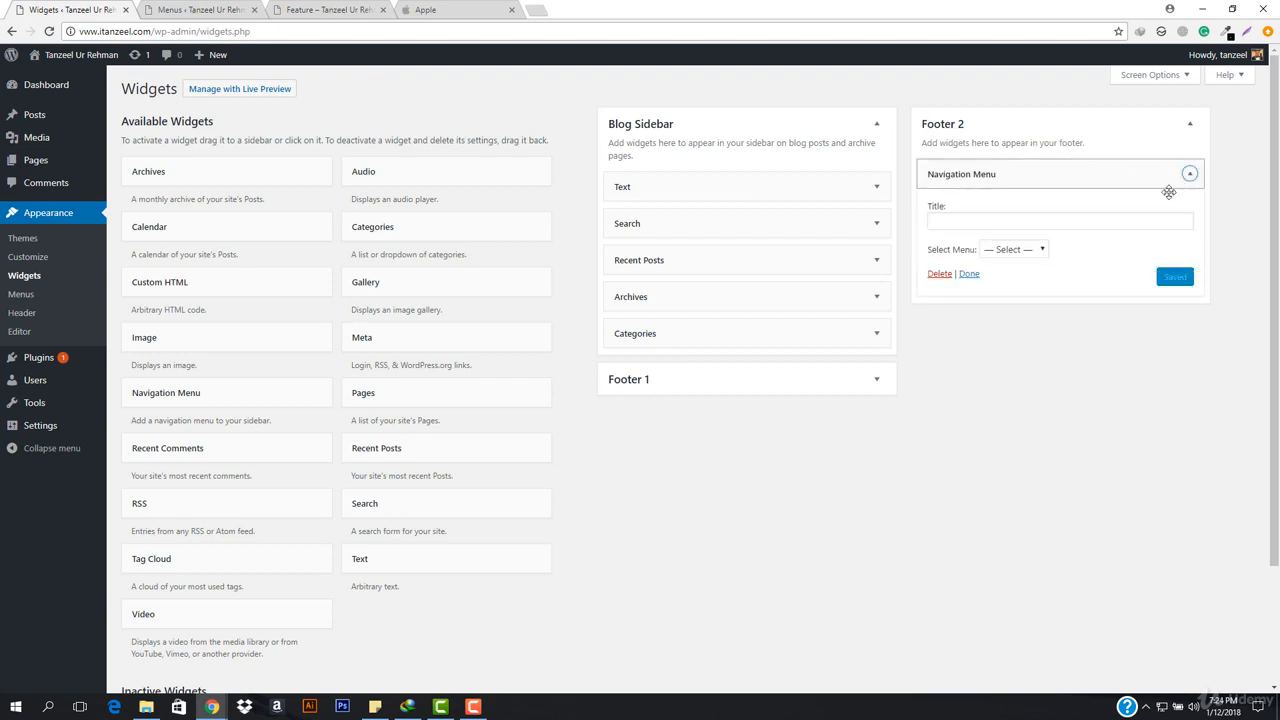
left_click(1015, 250)
left_click(1012, 278)
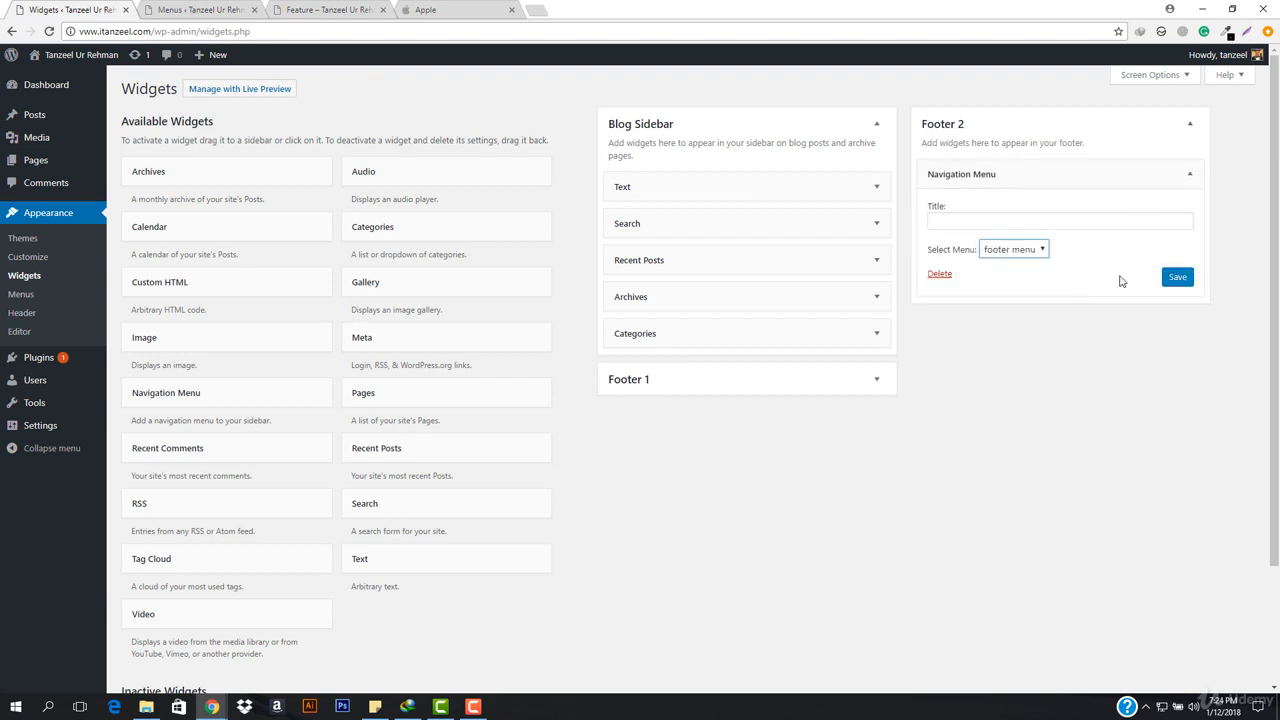
left_click(1178, 278)
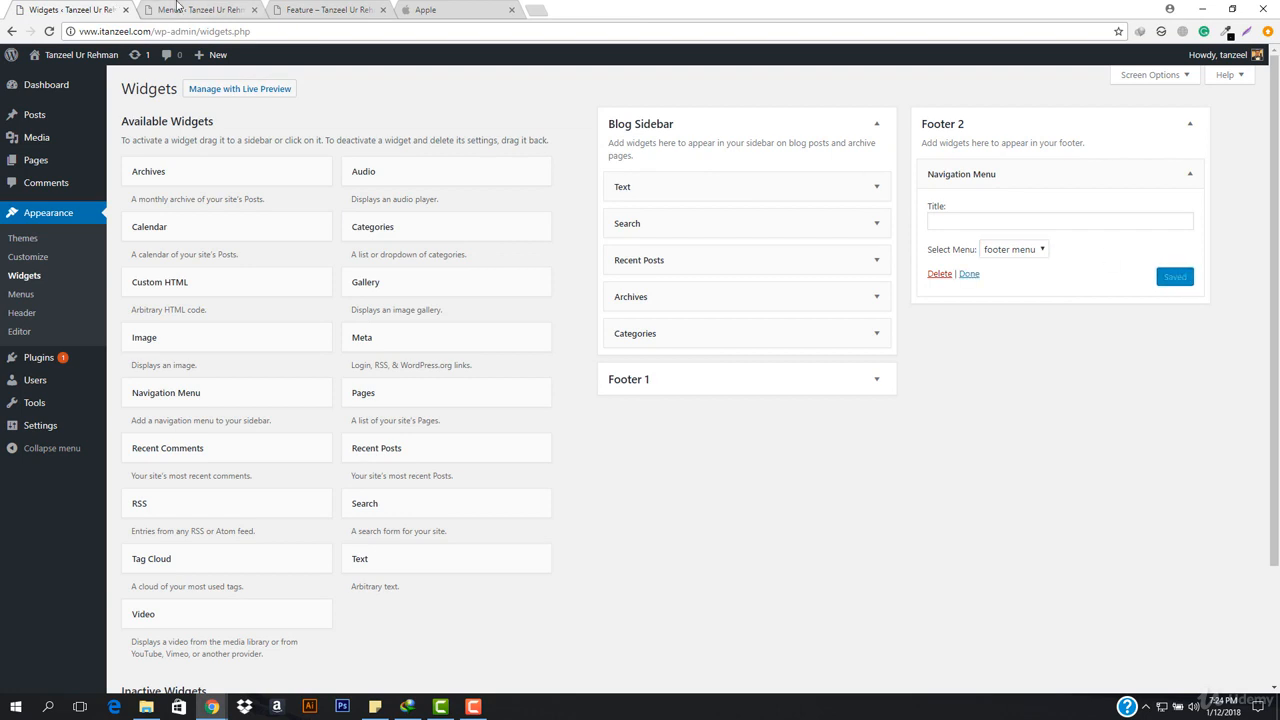
Review the saved footer menu's items, then reload the Feature category page and check its footer for the menu links
left_click(224, 9)
scroll(600, 555, "down", 2)
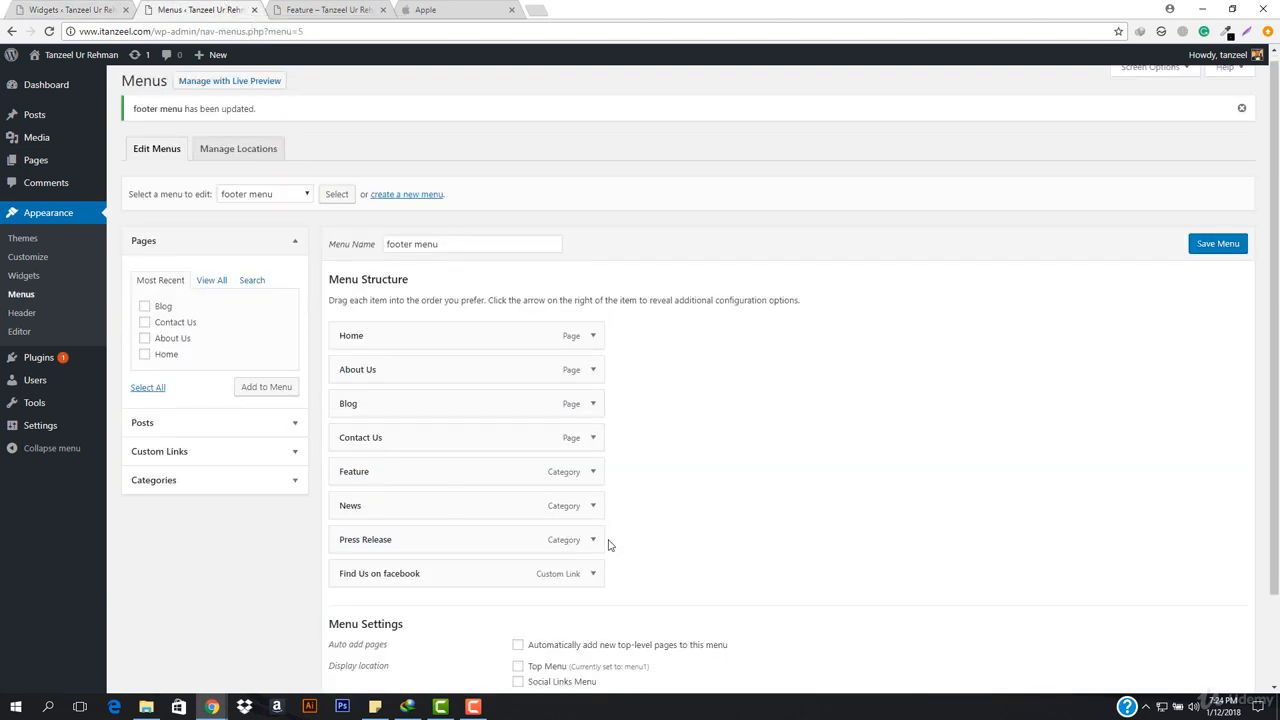
left_click(333, 11)
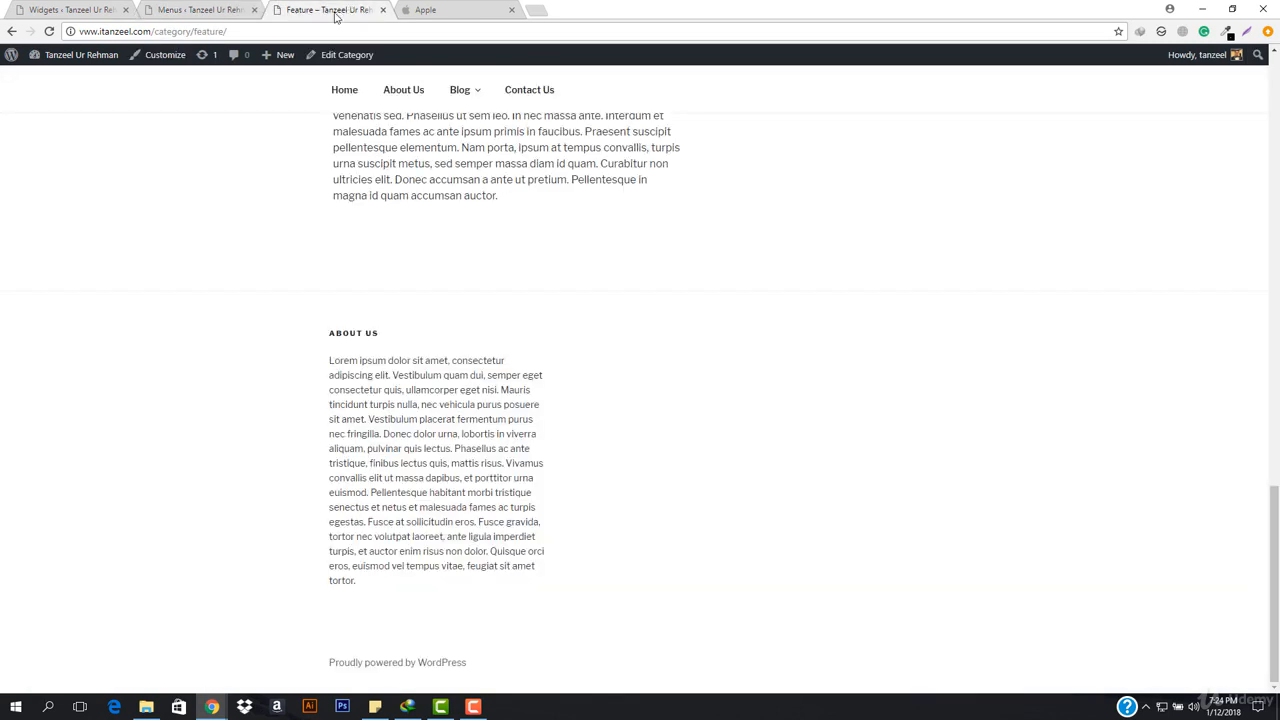
left_click(240, 31)
key("Return")
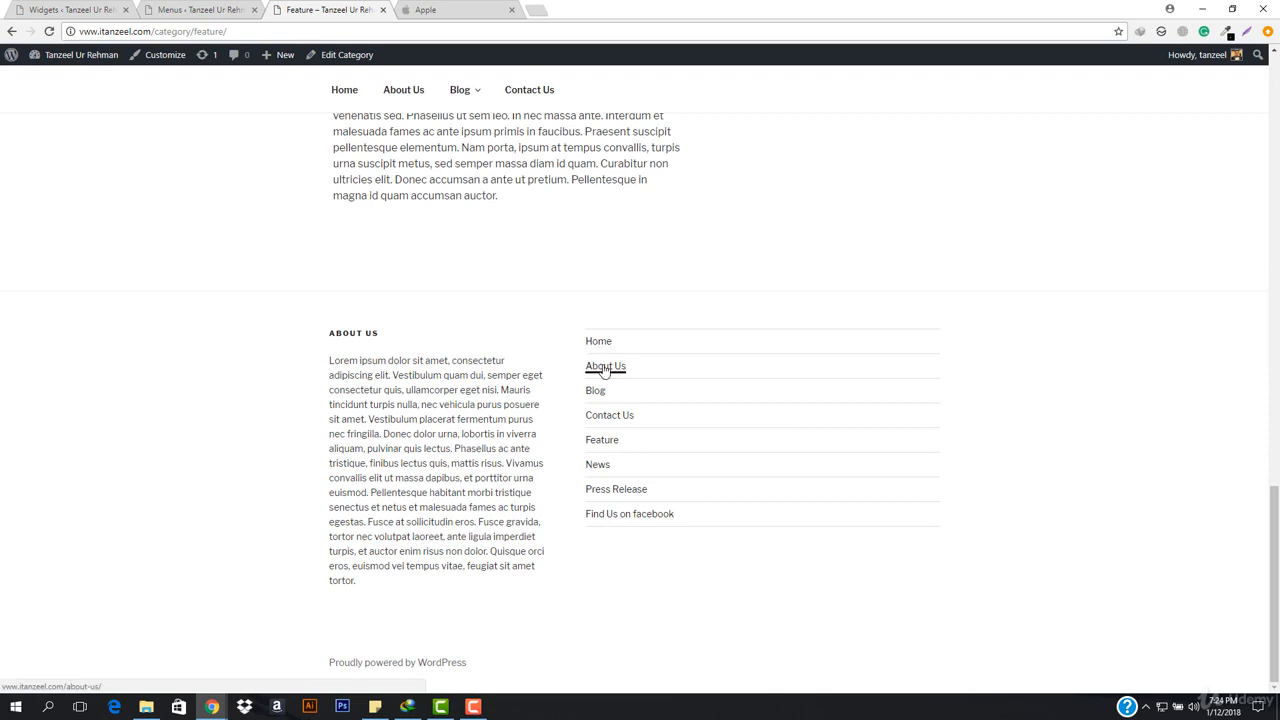
Title Footer 2's Navigation Menu widget "All Pages" and save it
left_click(66, 9)
left_click(981, 224)
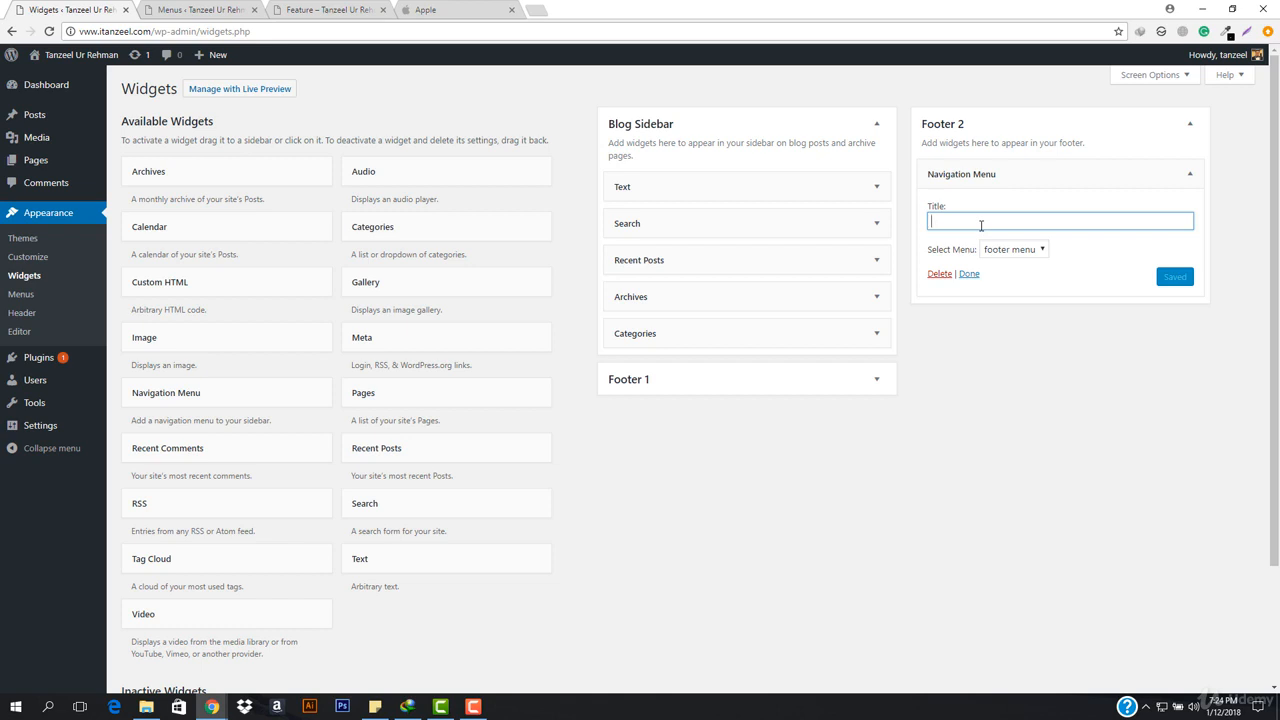
type("N")
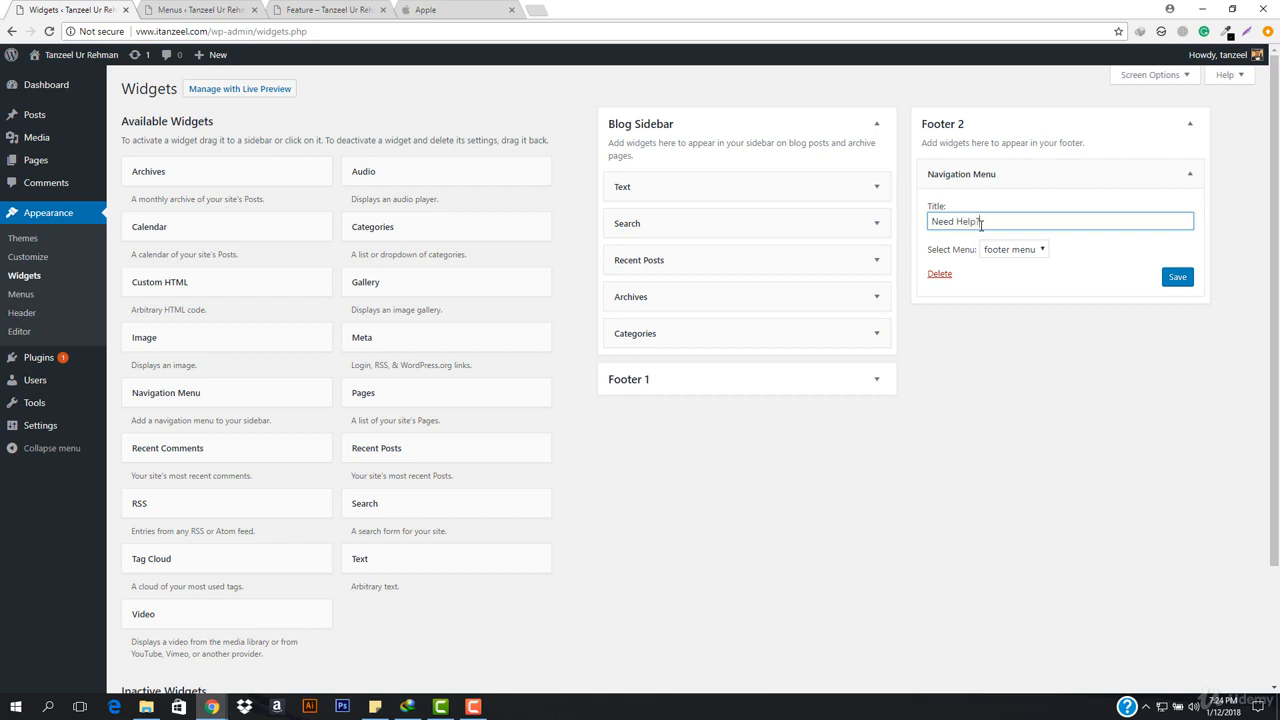
triple_click(981, 224)
type("Menu")
double_click(981, 224)
type("All Pages")
left_click(1176, 277)
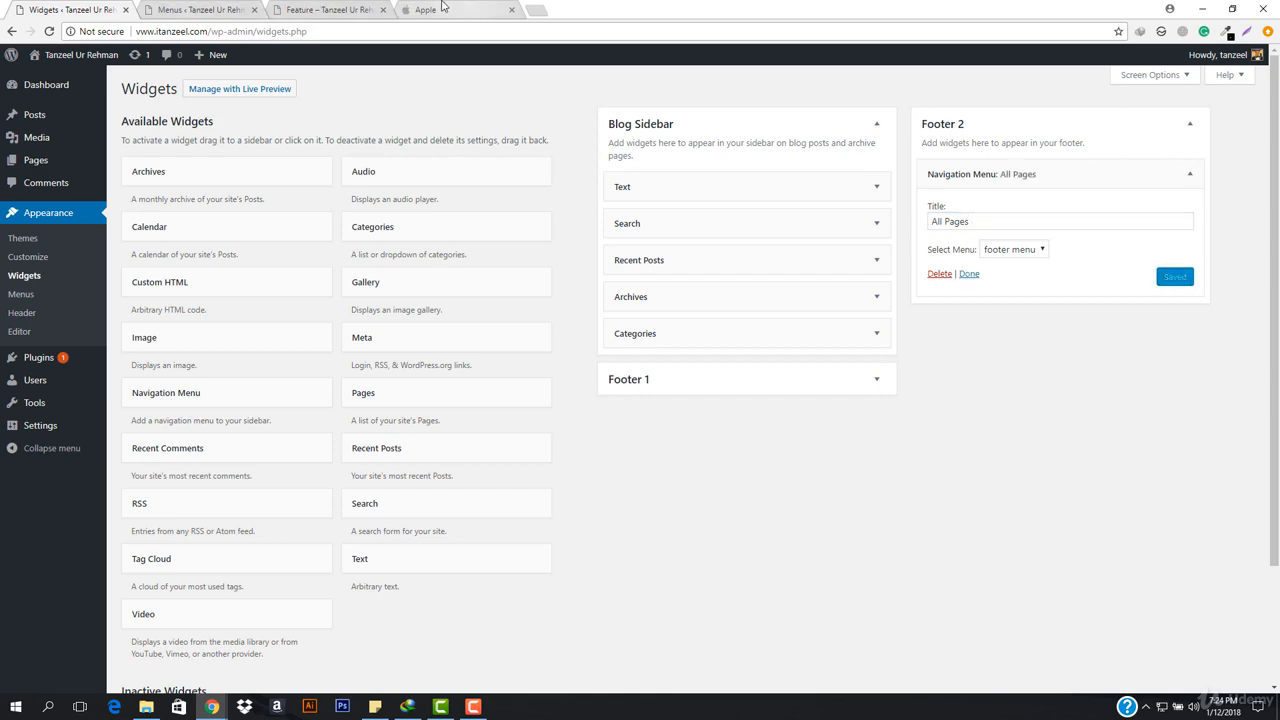
Reload the Feature category page and check the footer menu's heading, then view the top of the page
left_click(440, 12)
left_click(300, 10)
key("F5")
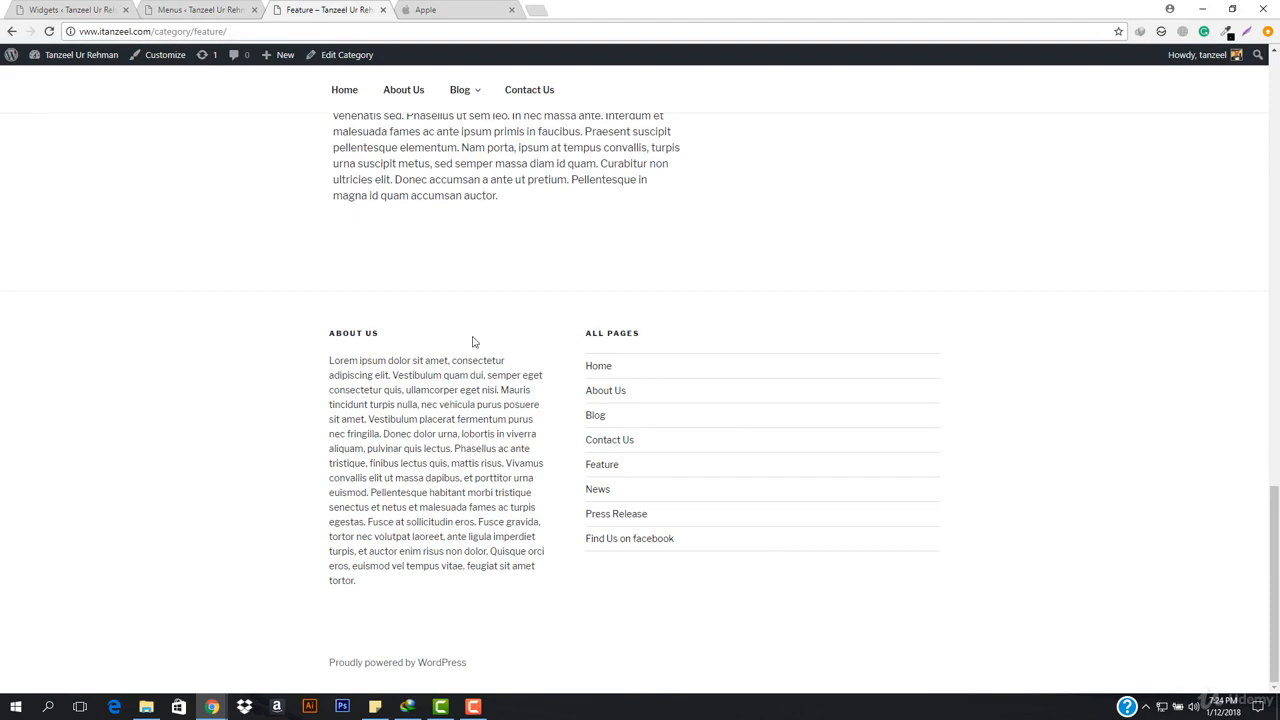
scroll(448, 408, "up", 20)
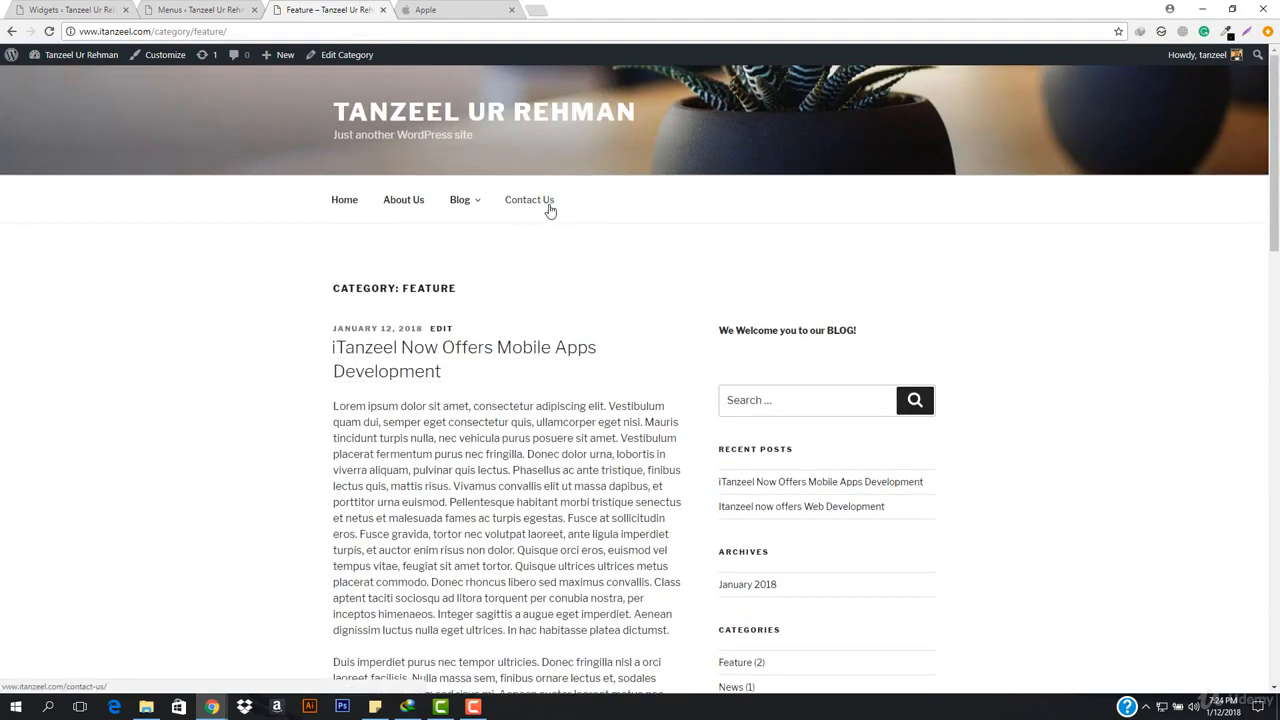
Open the live Contact Us page and check its footer widgets, then view the footer menu's structure in the admin area
left_click(531, 201)
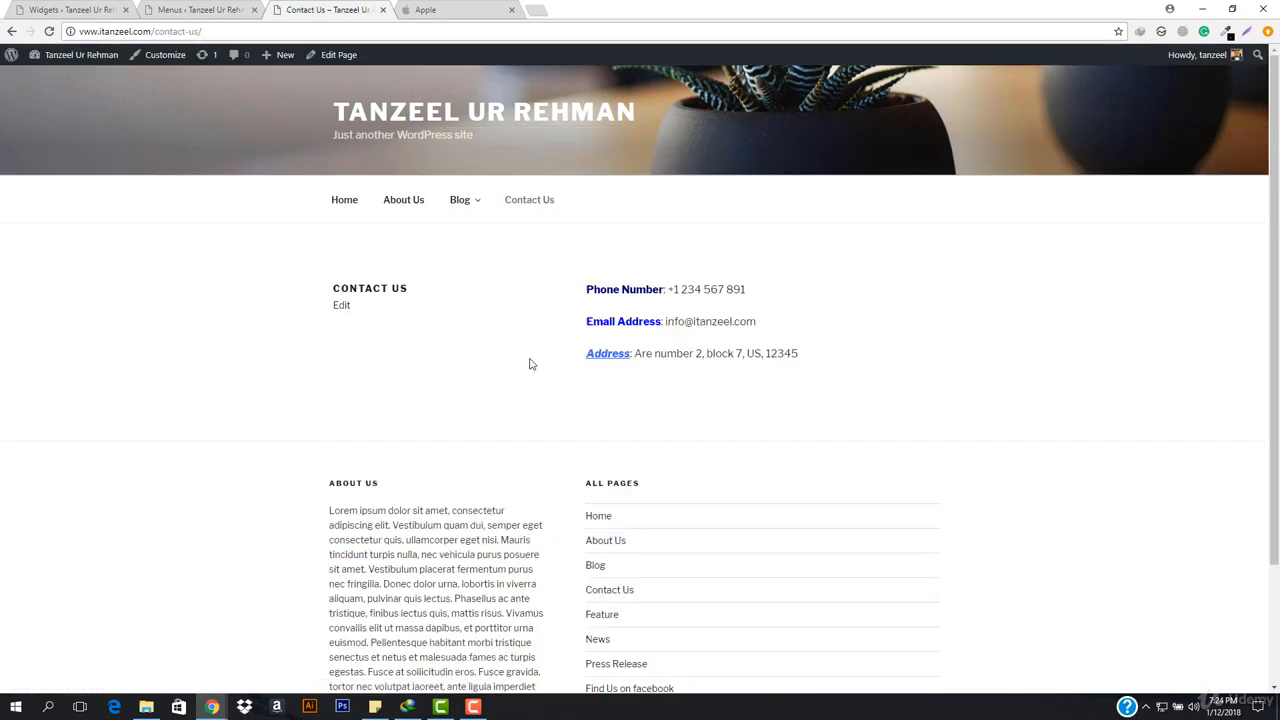
scroll(457, 476, "down", 2)
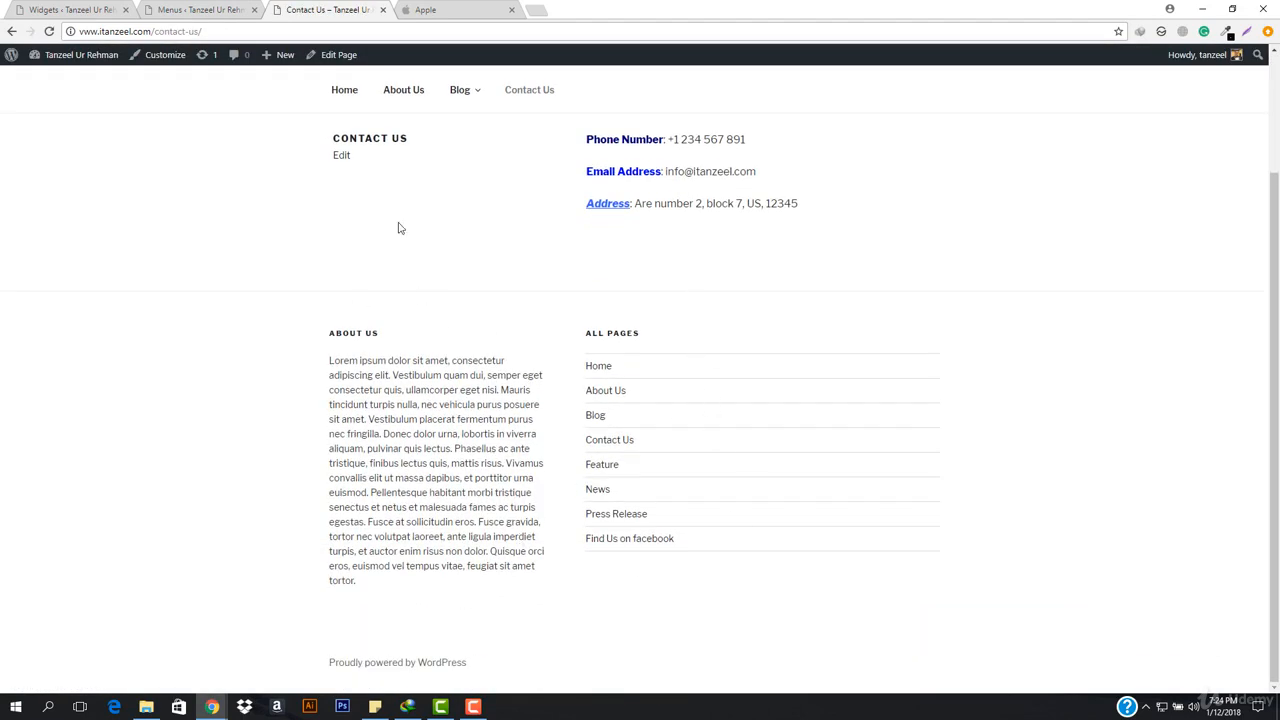
left_click(168, 9)
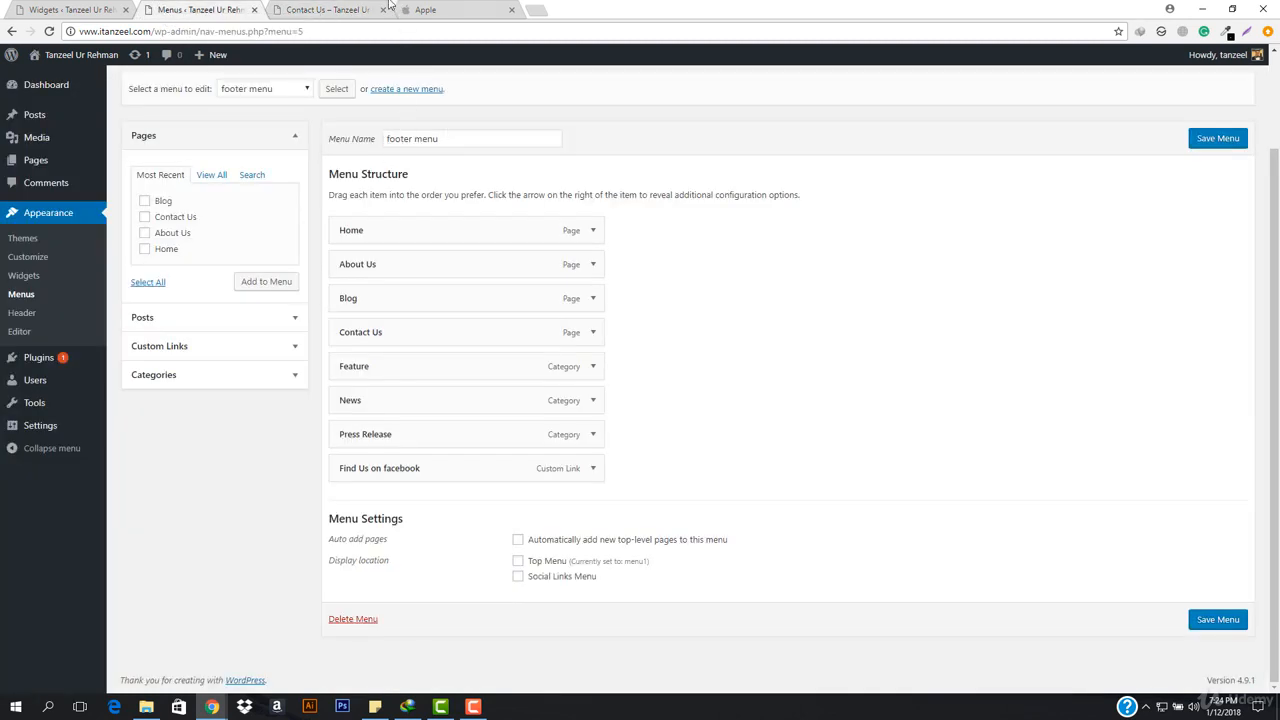
On the Widgets page, delete the About Us text widget from Footer 1 and the All Pages navigation menu widget from Footer 2
left_click(60, 9)
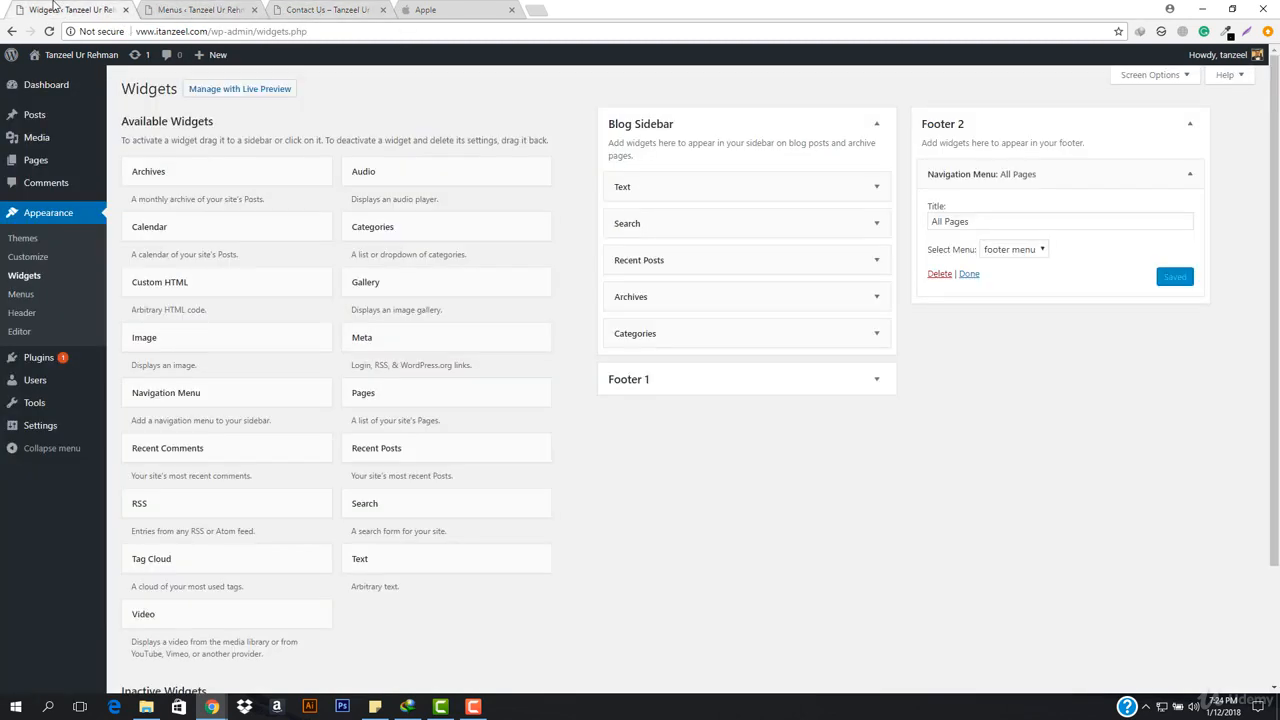
left_click(845, 388)
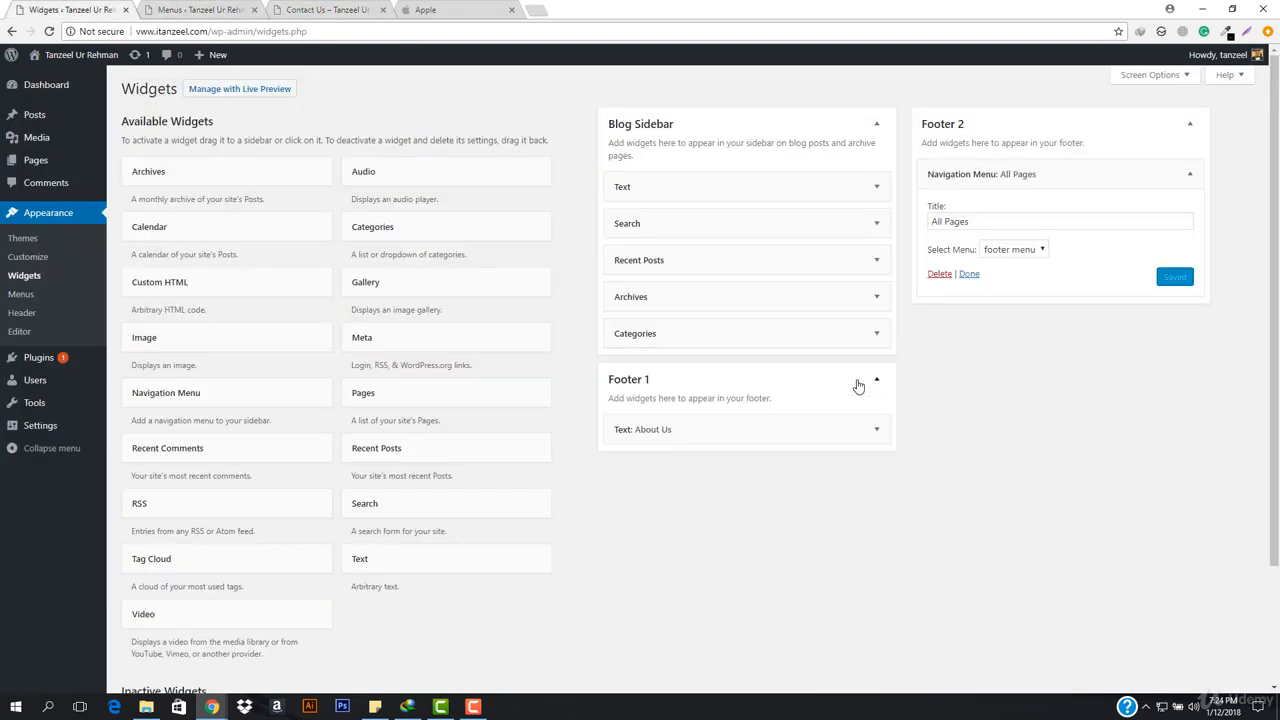
left_click(672, 434)
scroll(640, 600, "down", 5)
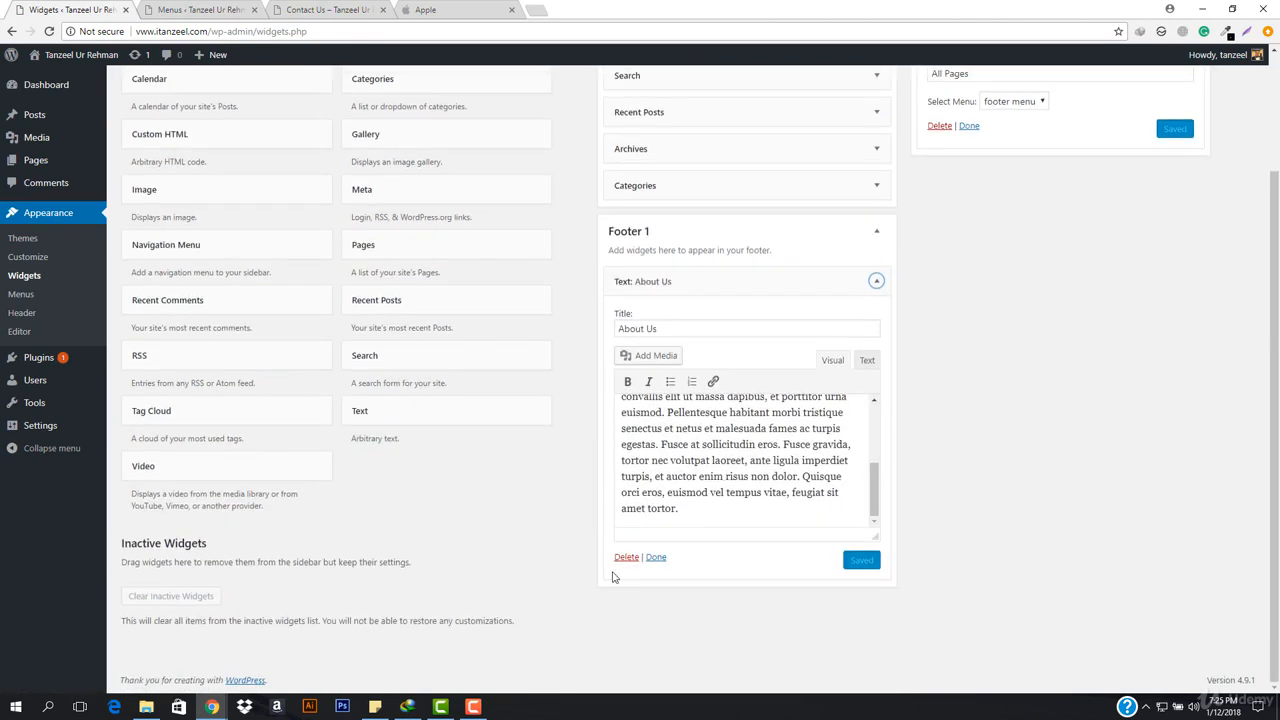
left_click(627, 557)
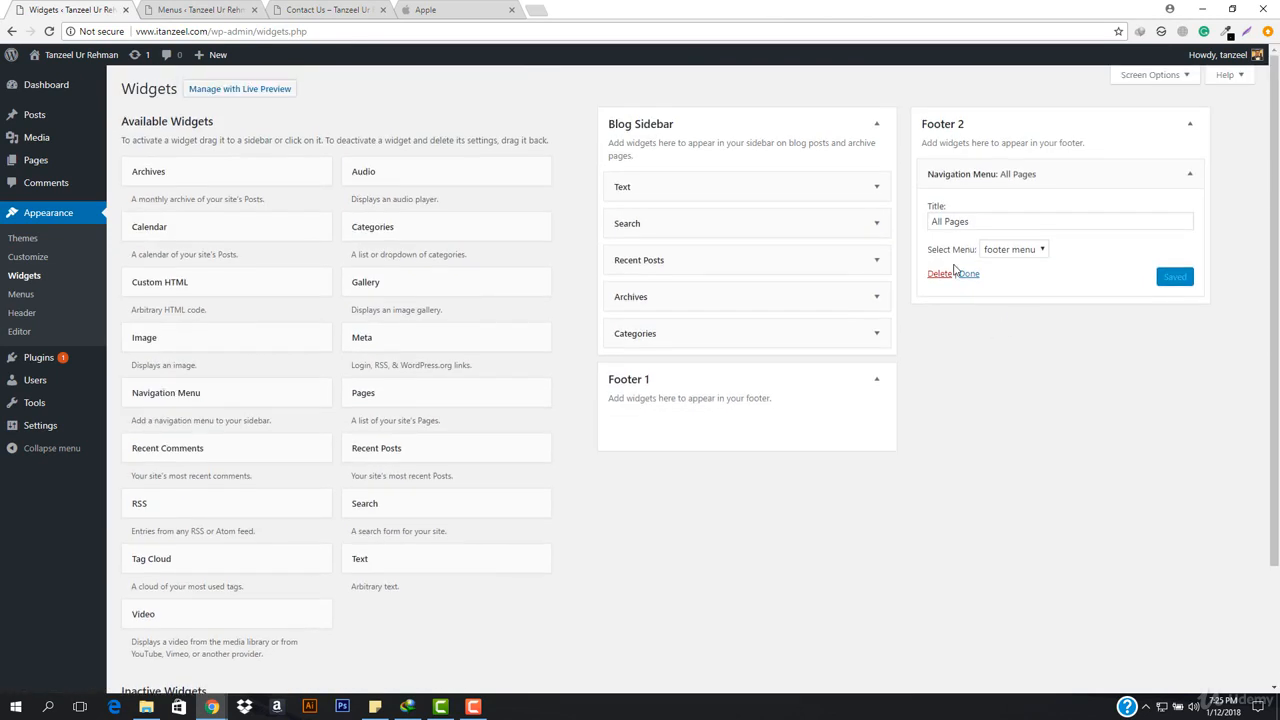
left_click(945, 275)
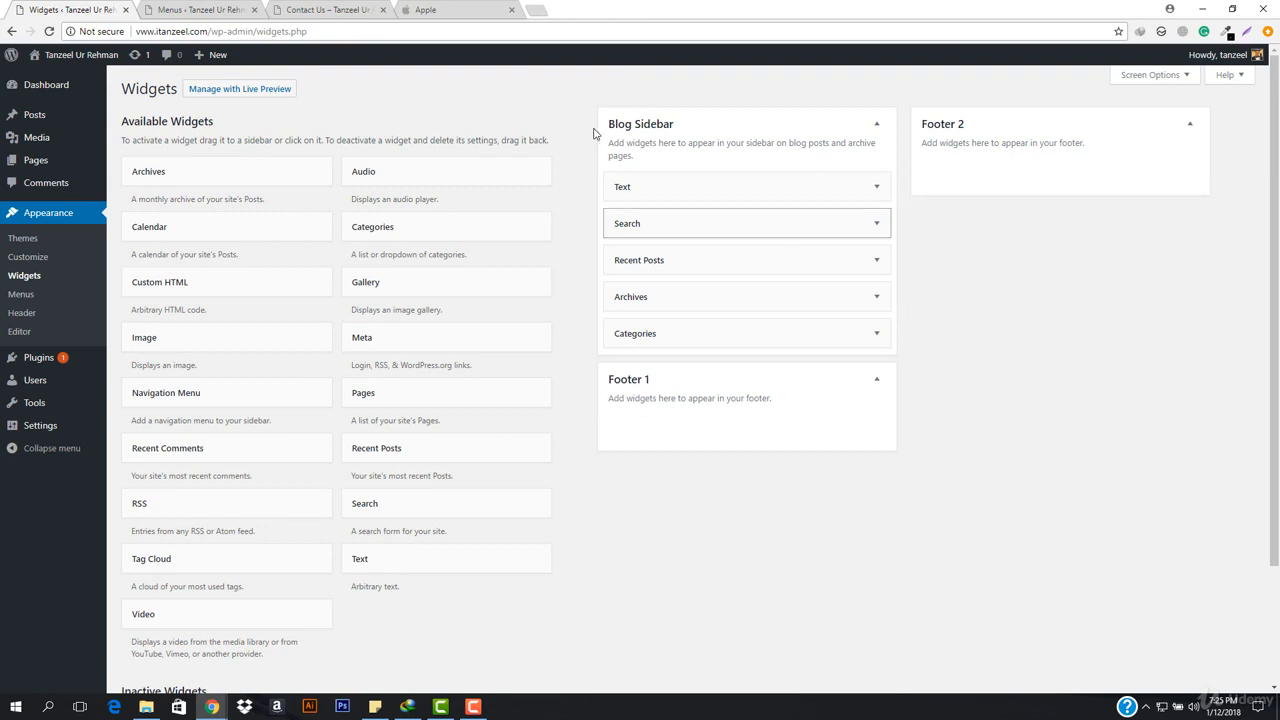
Reload the live Contact Us page and check its footer area
left_click(310, 9)
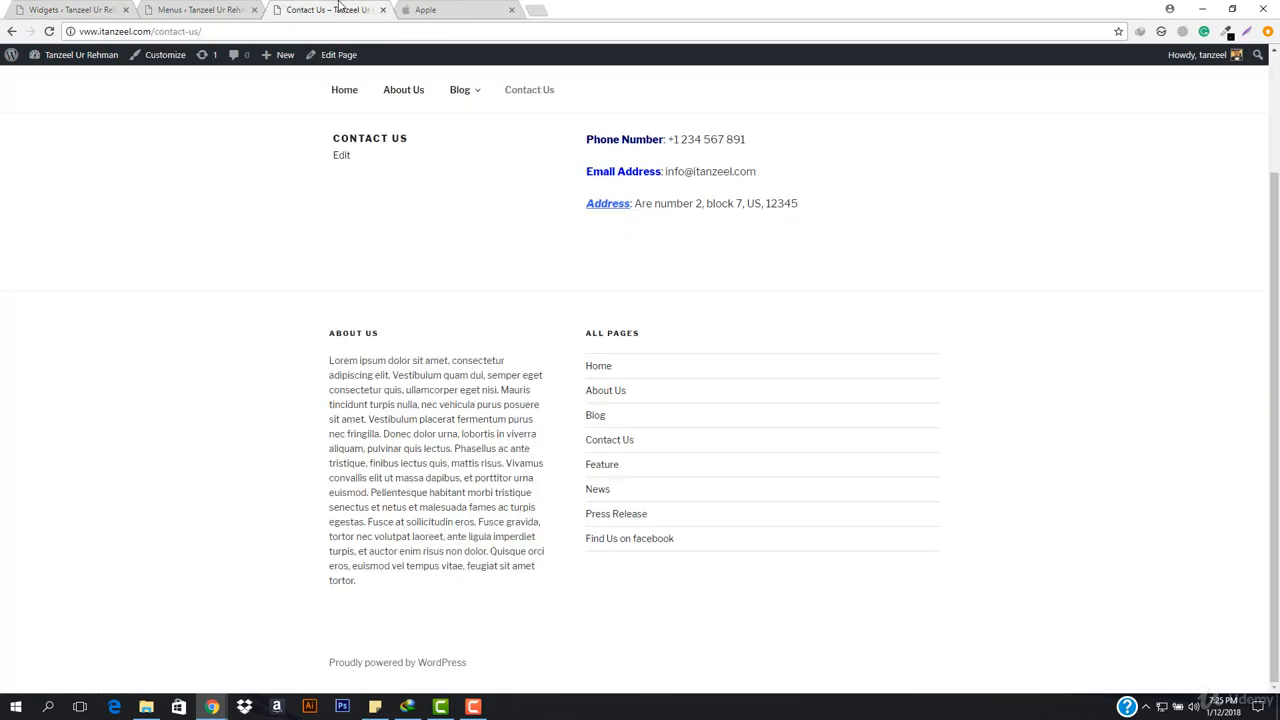
left_click(274, 26)
key("Return")
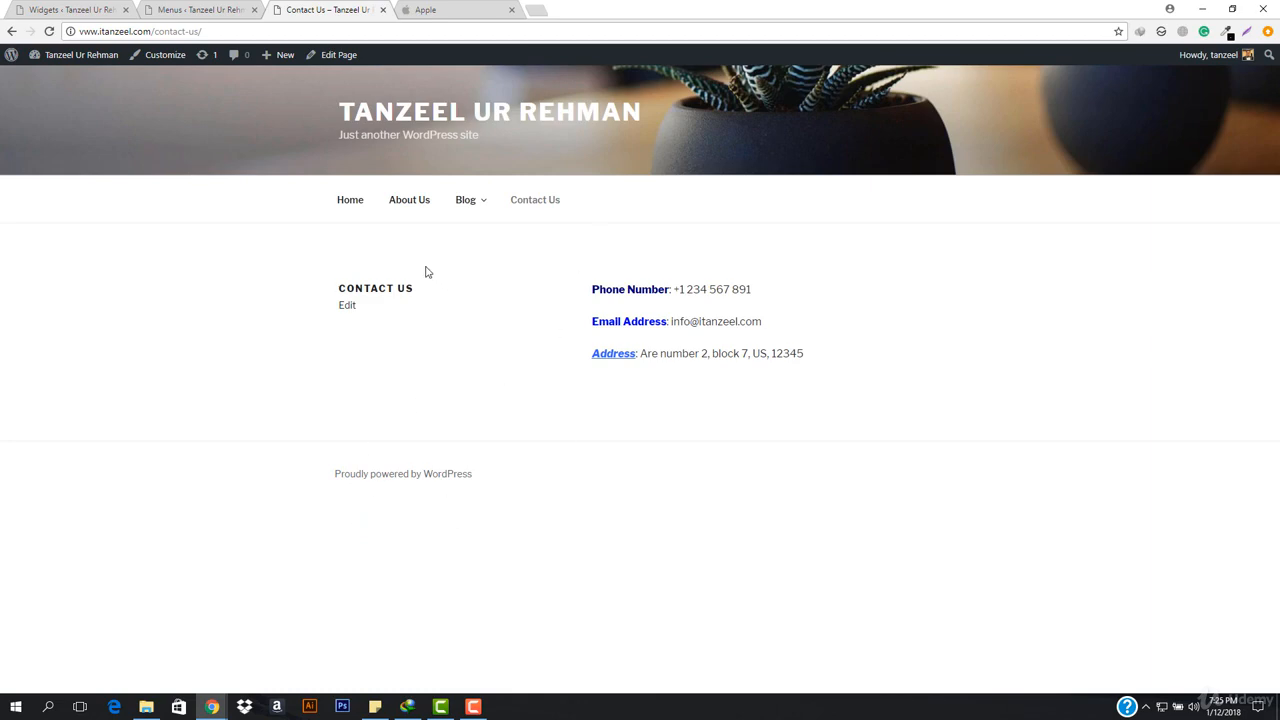
Check the footer of the live Home page, then open the Blog page and review its sidebar widgets
left_click(350, 208)
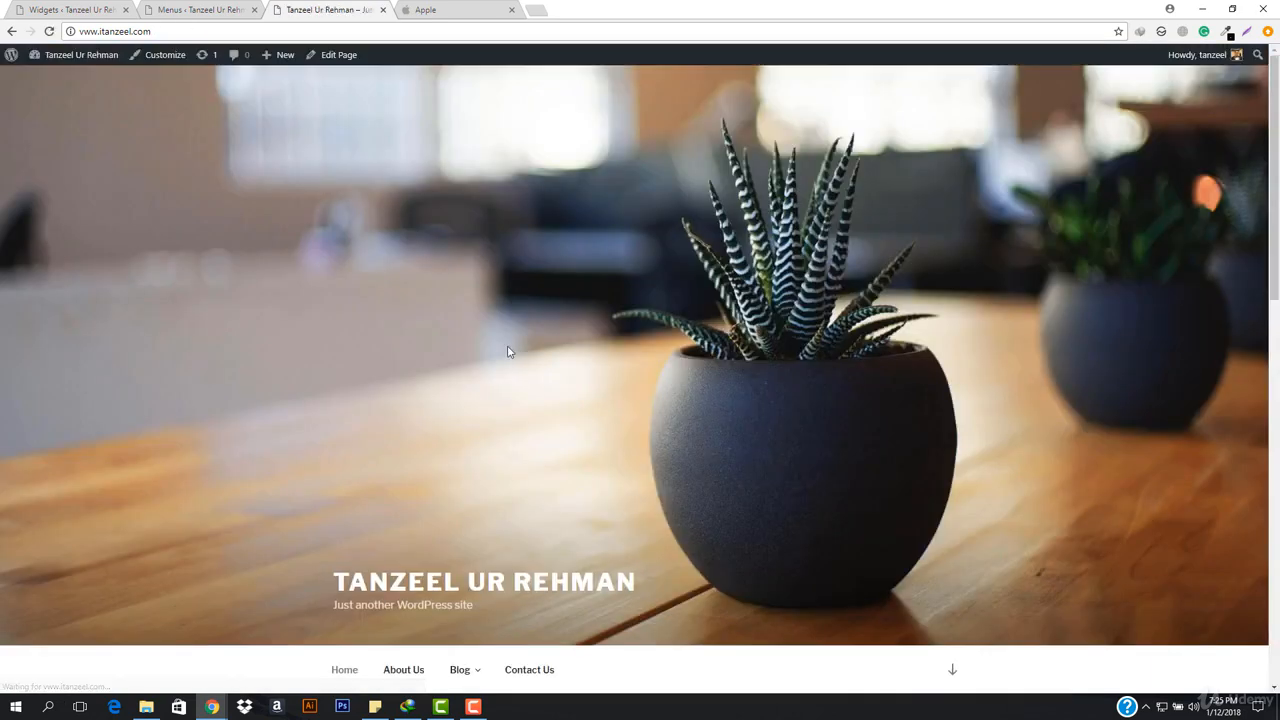
scroll(557, 429, "down", 10)
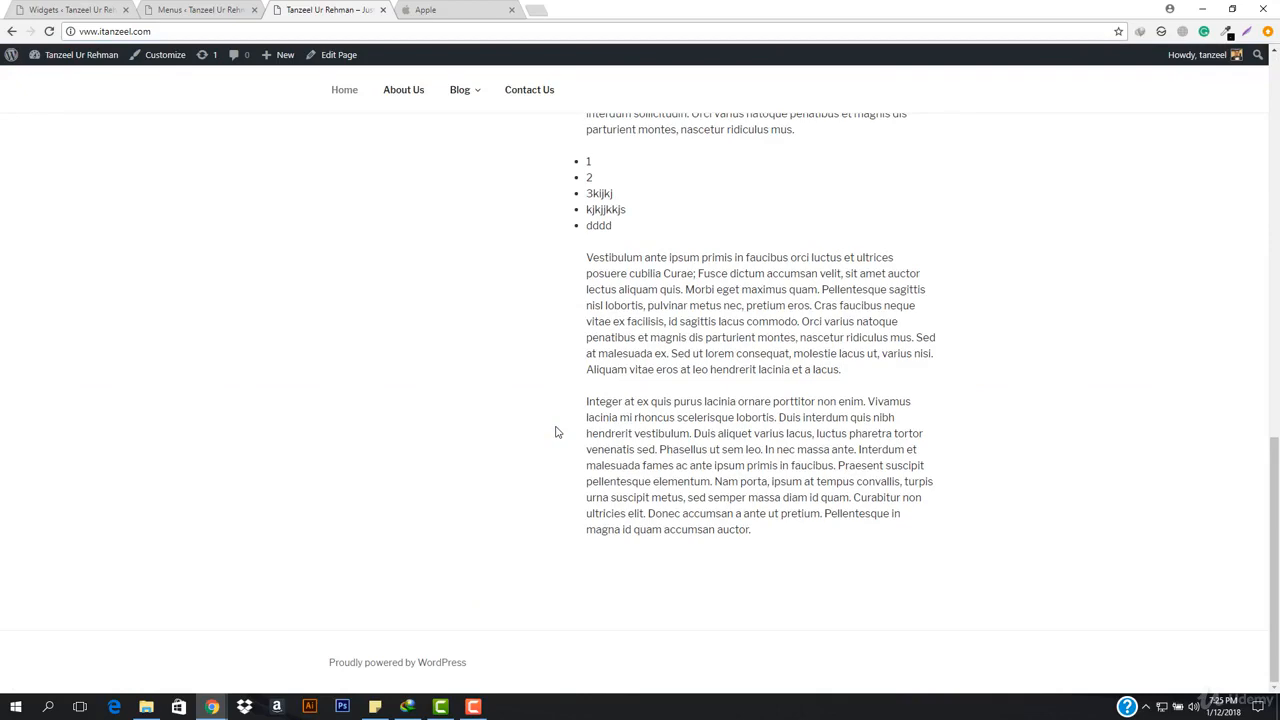
scroll(557, 432, "up", 10)
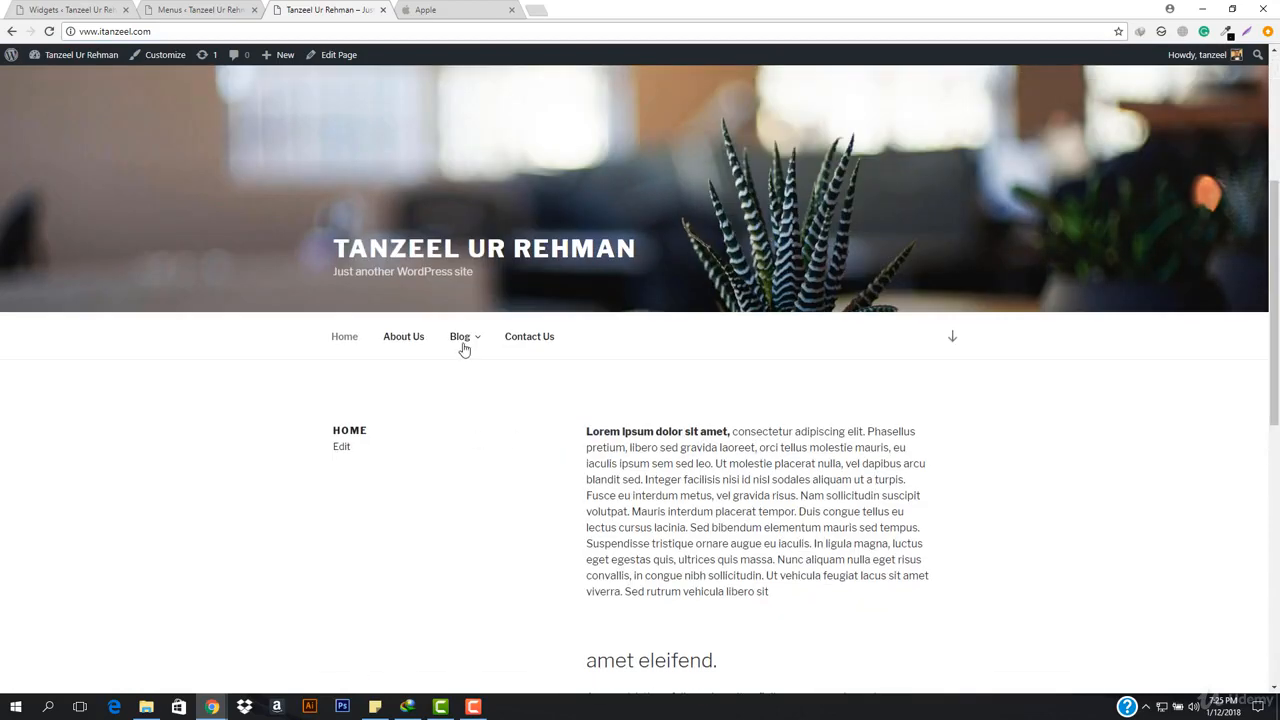
mouse_move(467, 350)
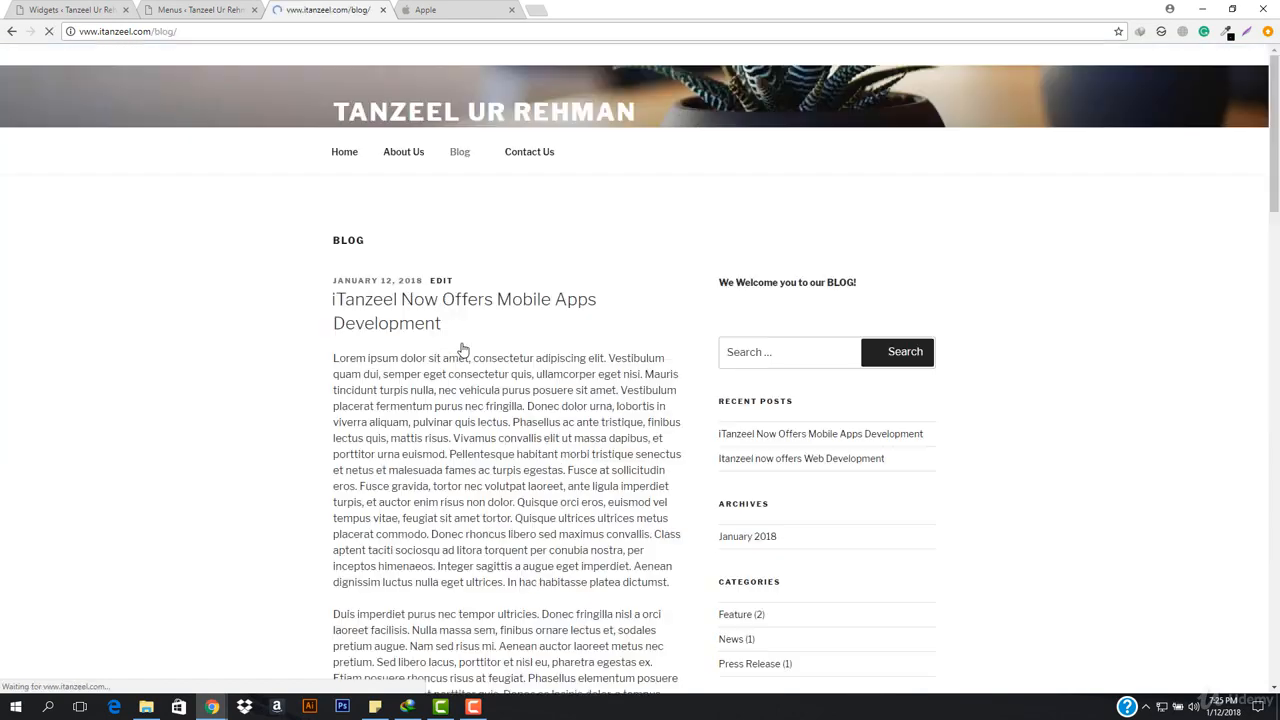
scroll(463, 349, "down", 6)
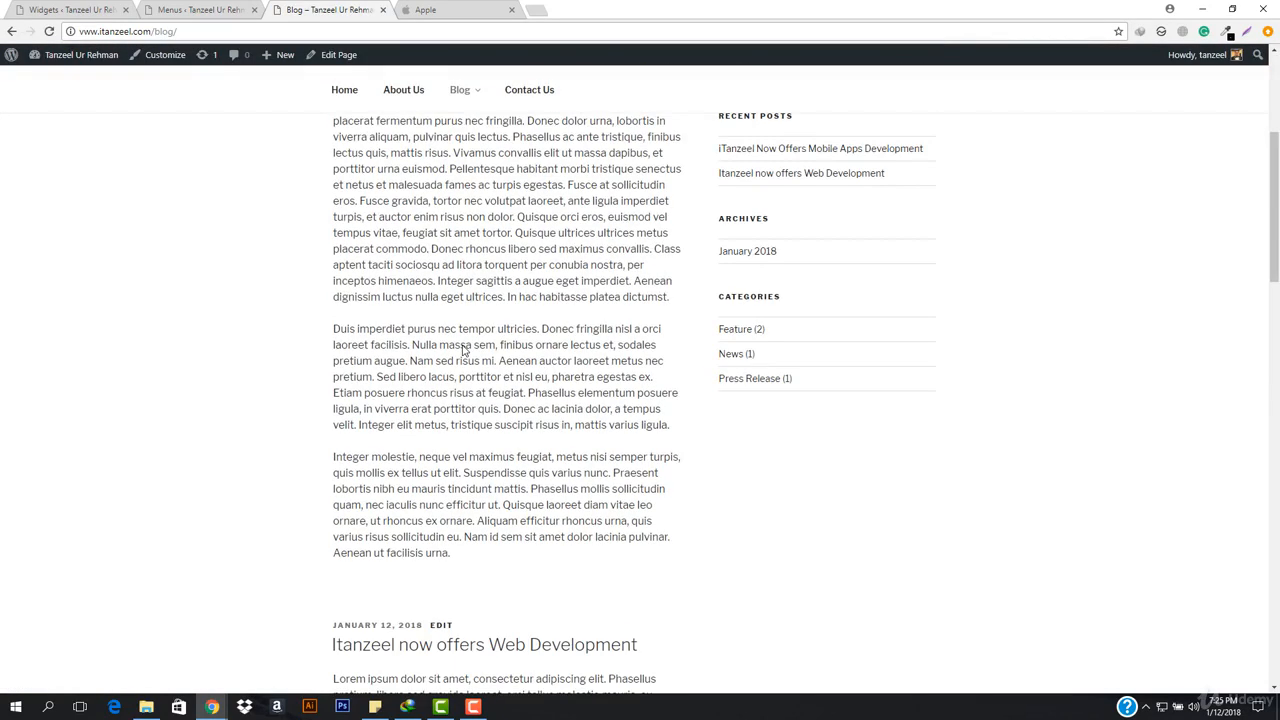
scroll(498, 360, "up", 5)
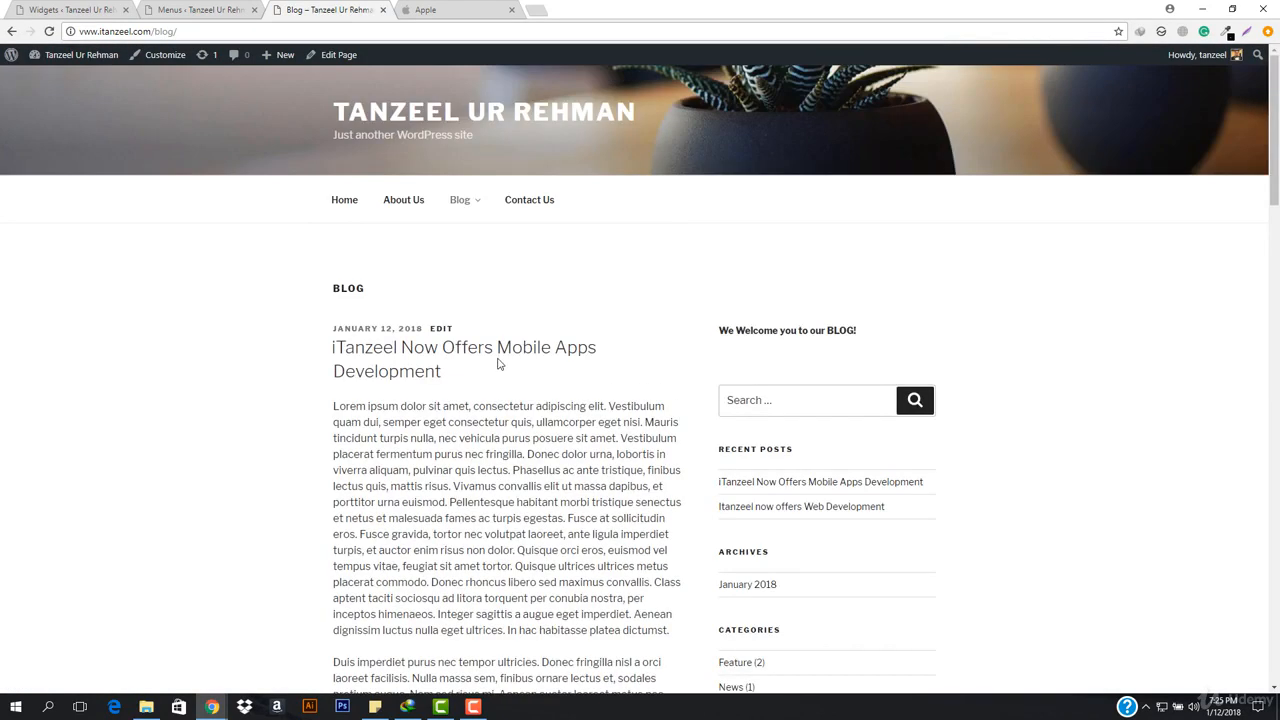